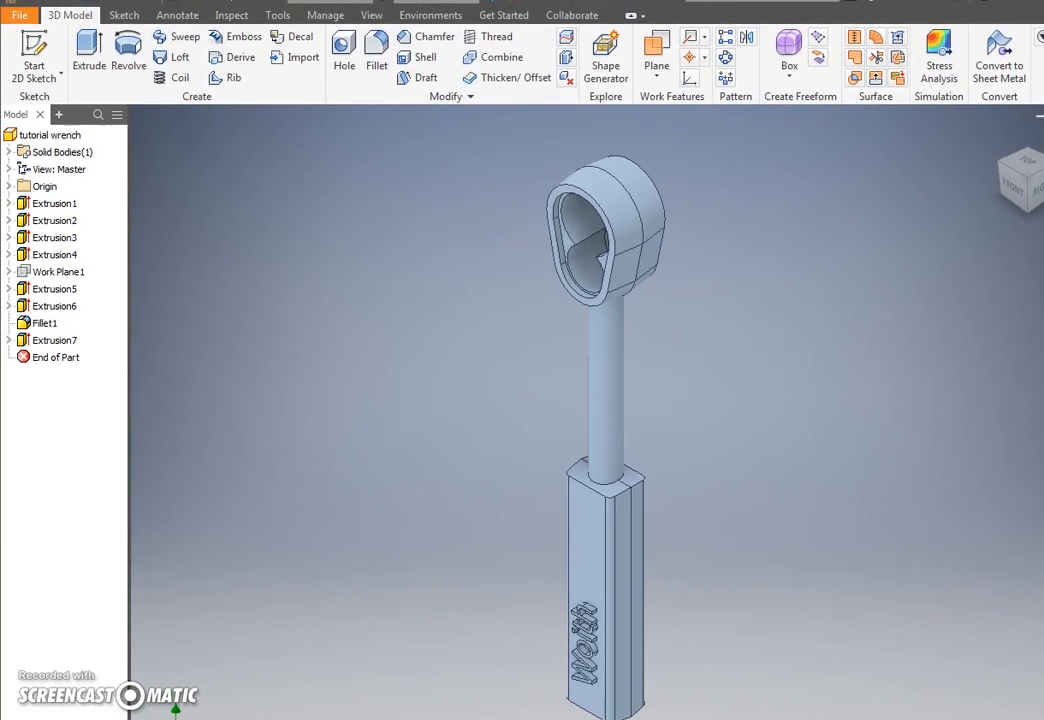
Create a new part and start a 2D sketch on the XY plane
left_click(20, 16)
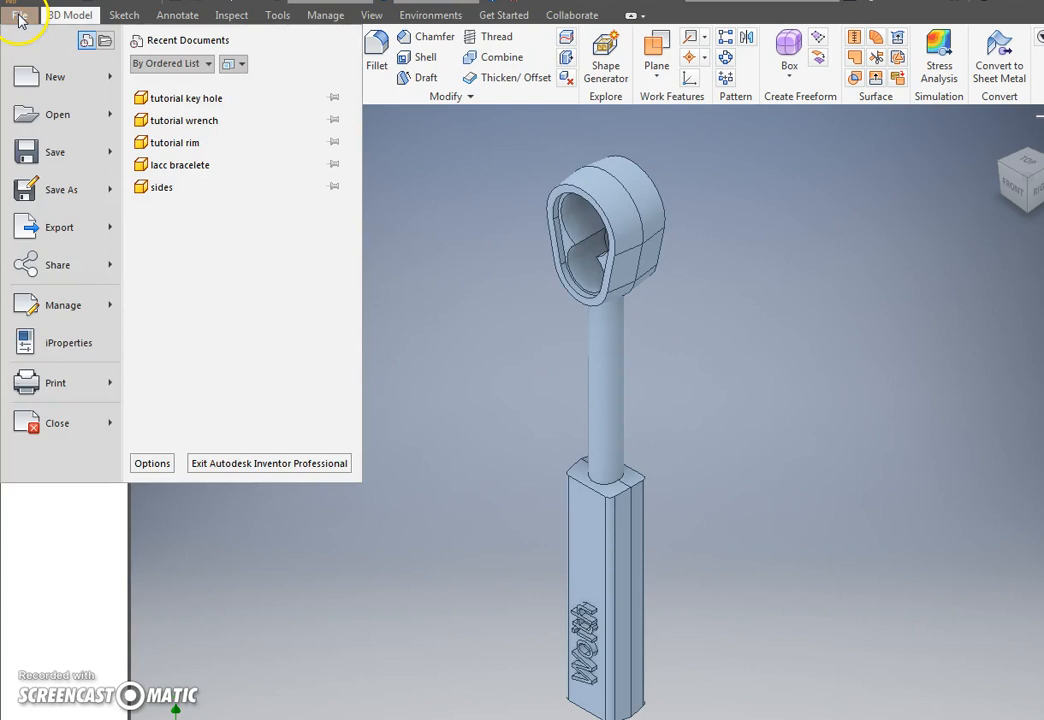
left_click(35, 62)
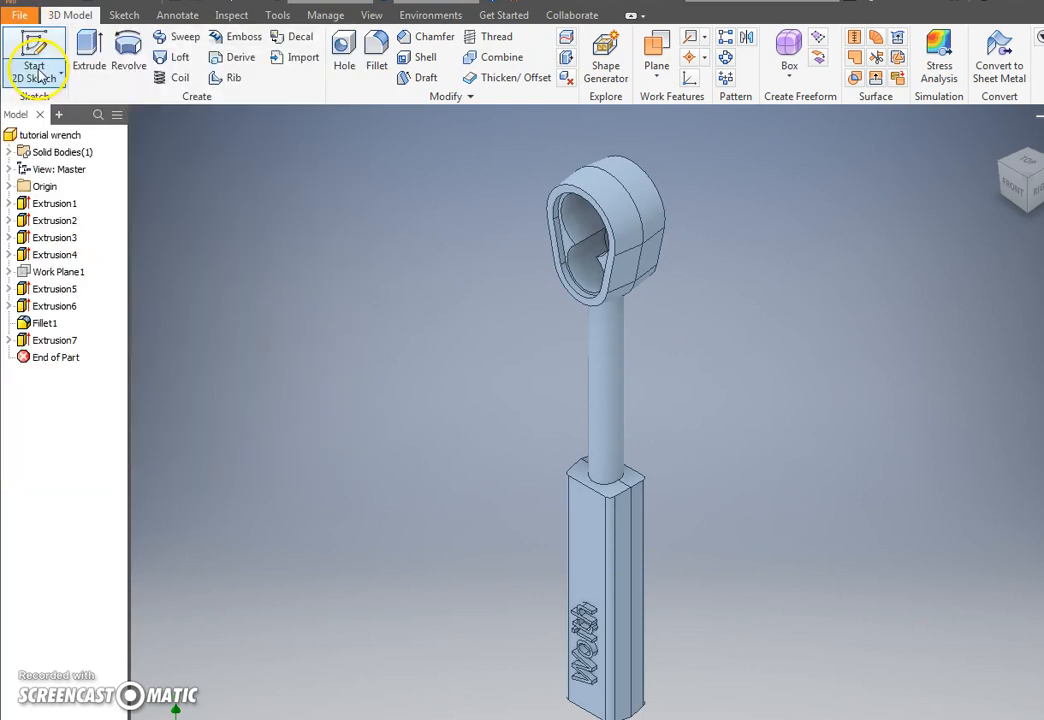
double_click(533, 285)
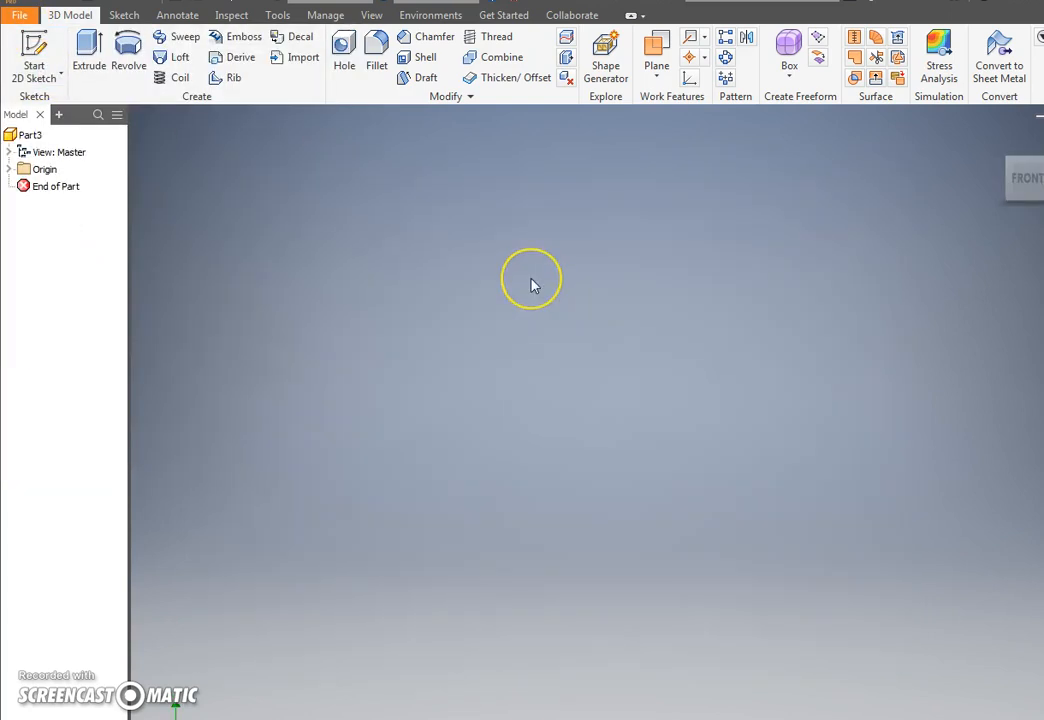
left_click(34, 50)
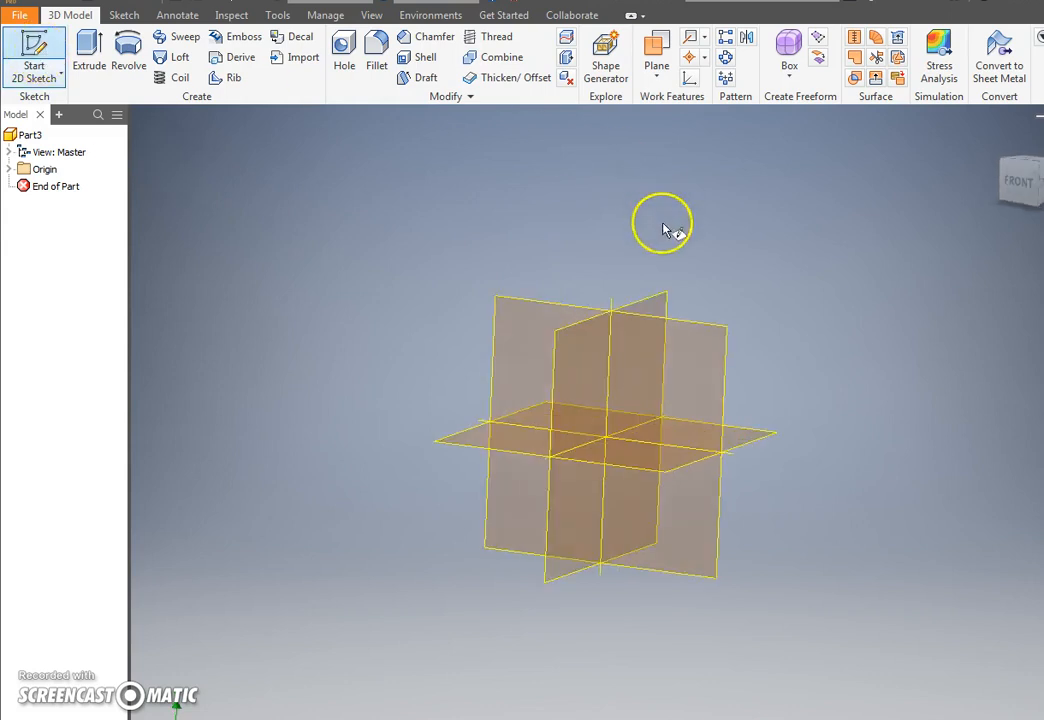
left_click(550, 260)
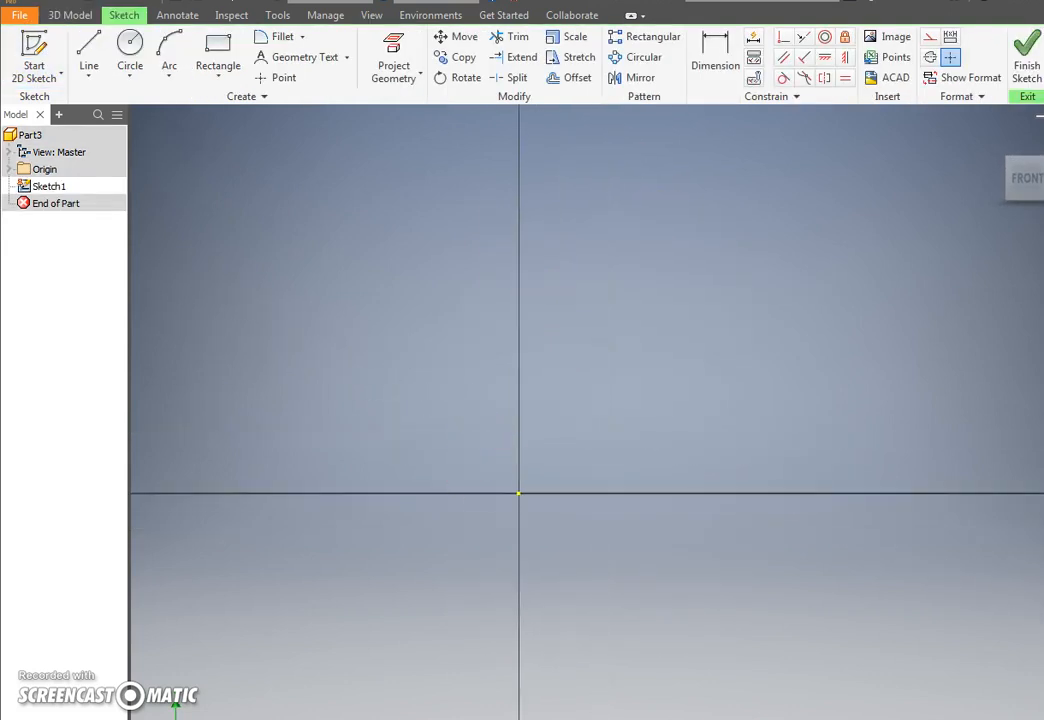
left_click(282, 718)
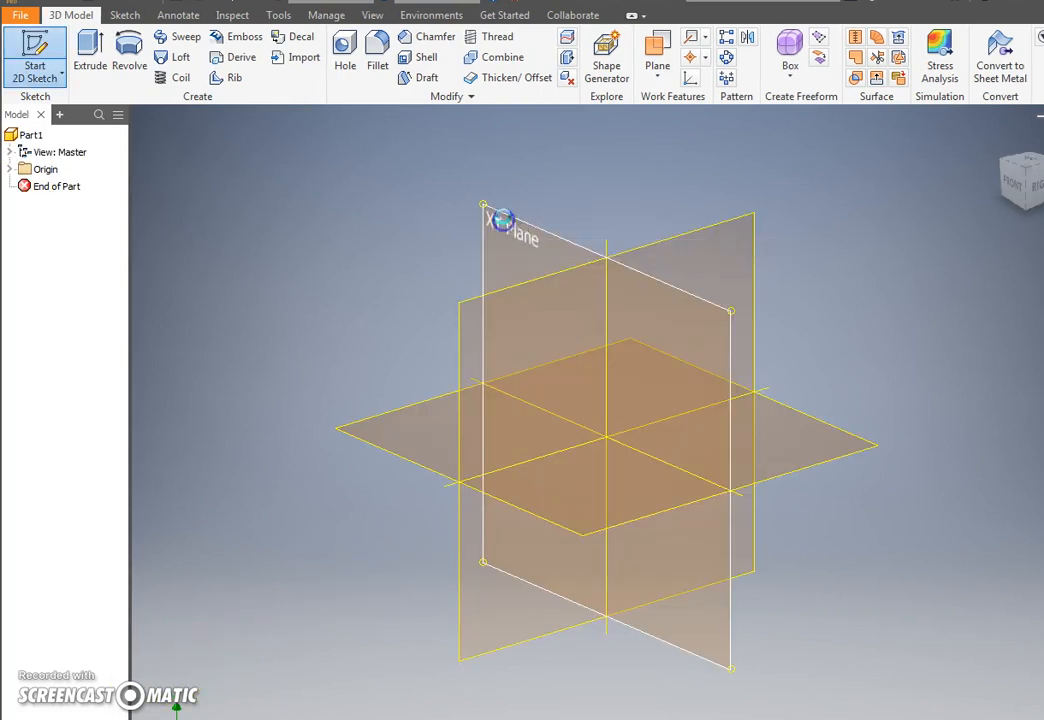
left_click(496, 217)
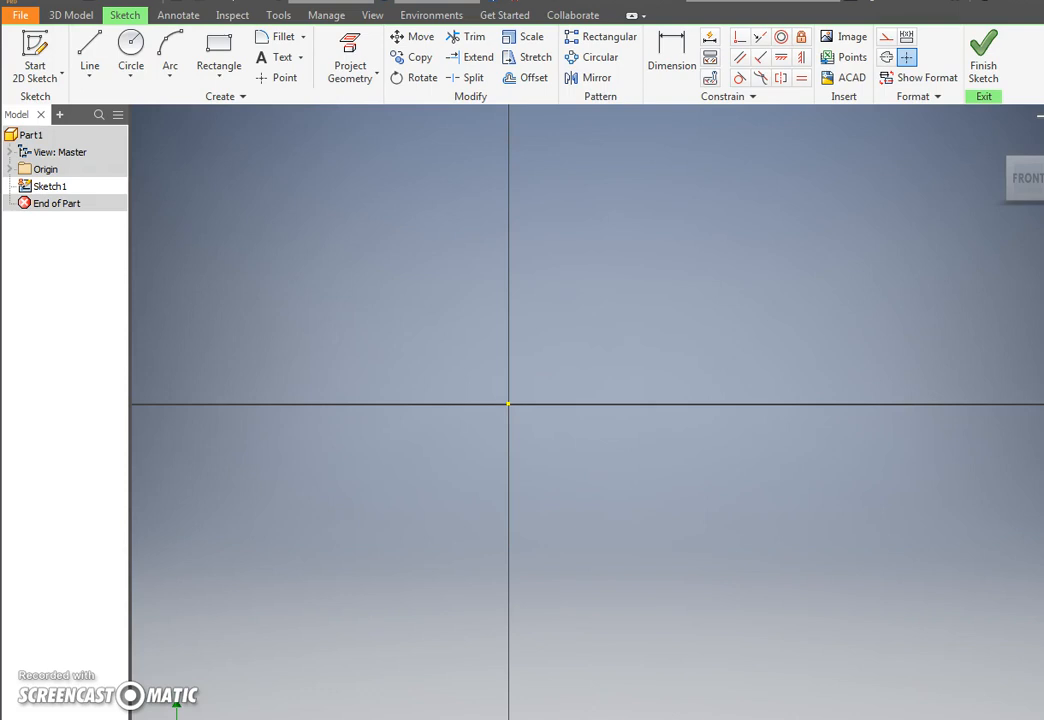
Sketch a line about 0.7 in long beside the vertical axis, slanting down toward the origin
left_click(89, 50)
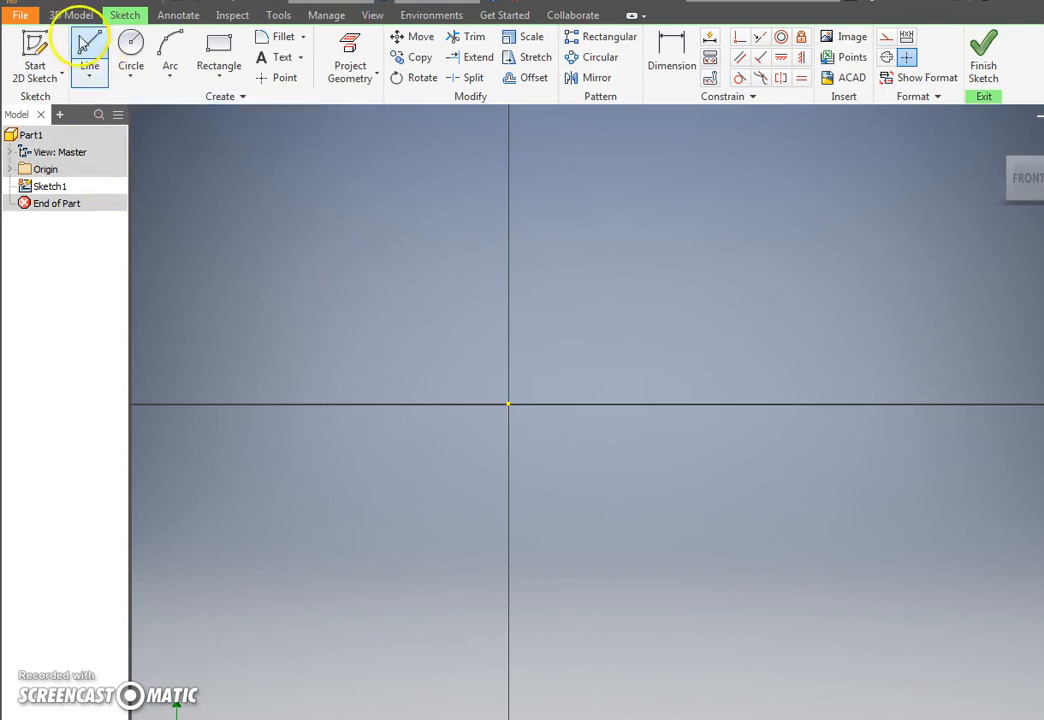
left_click(408, 277)
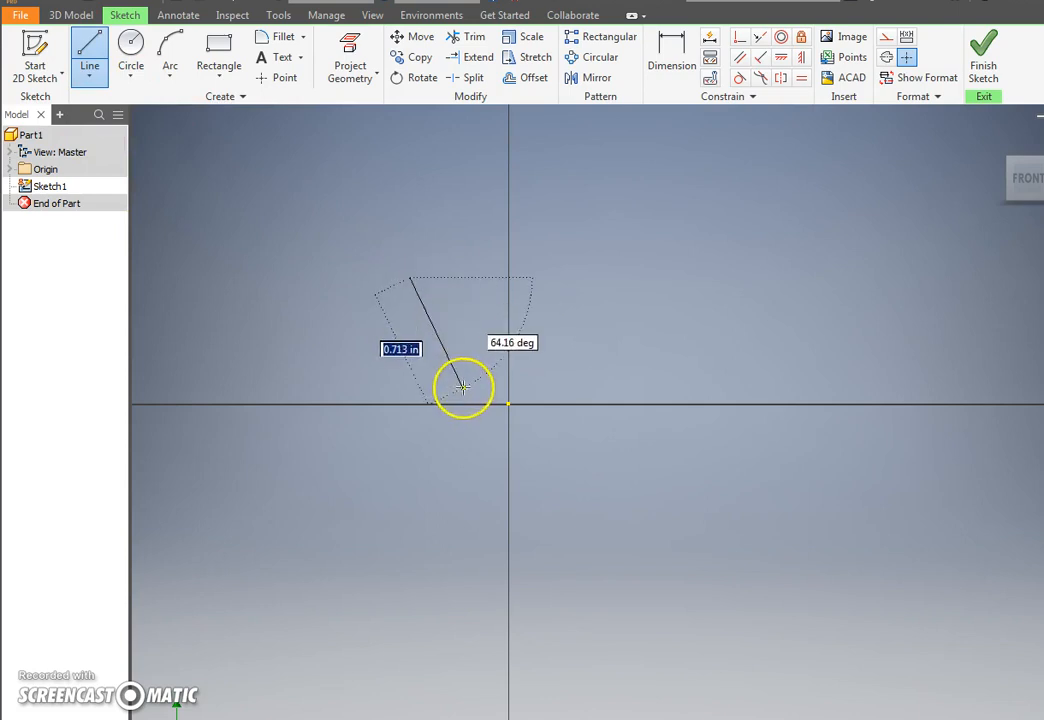
left_click(466, 380)
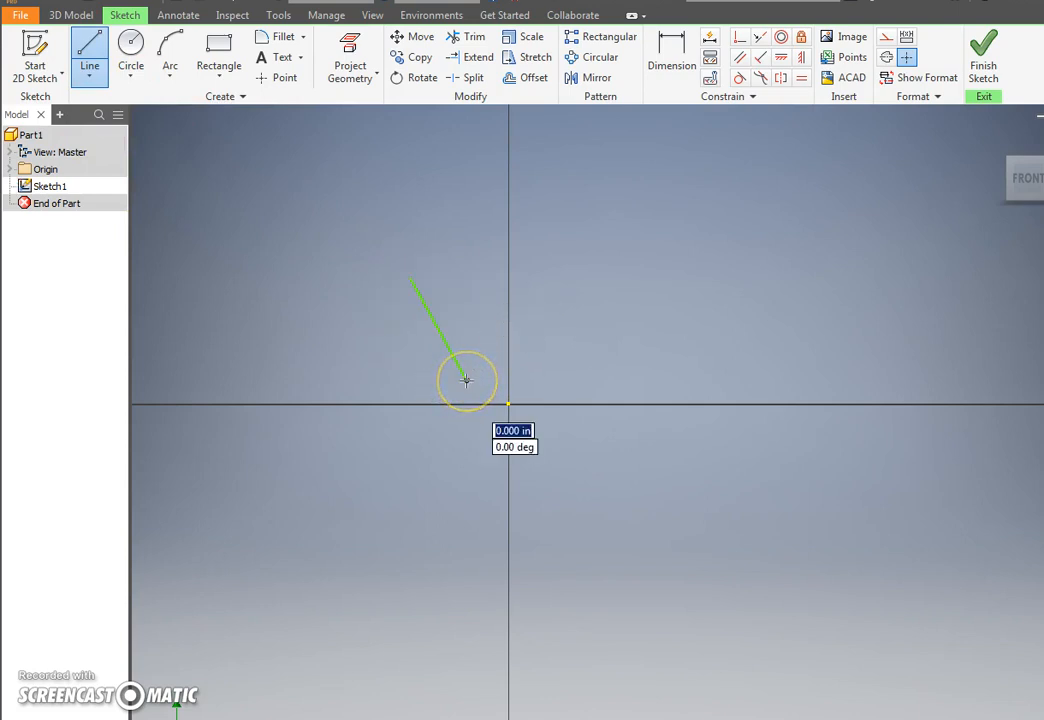
key("Escape")
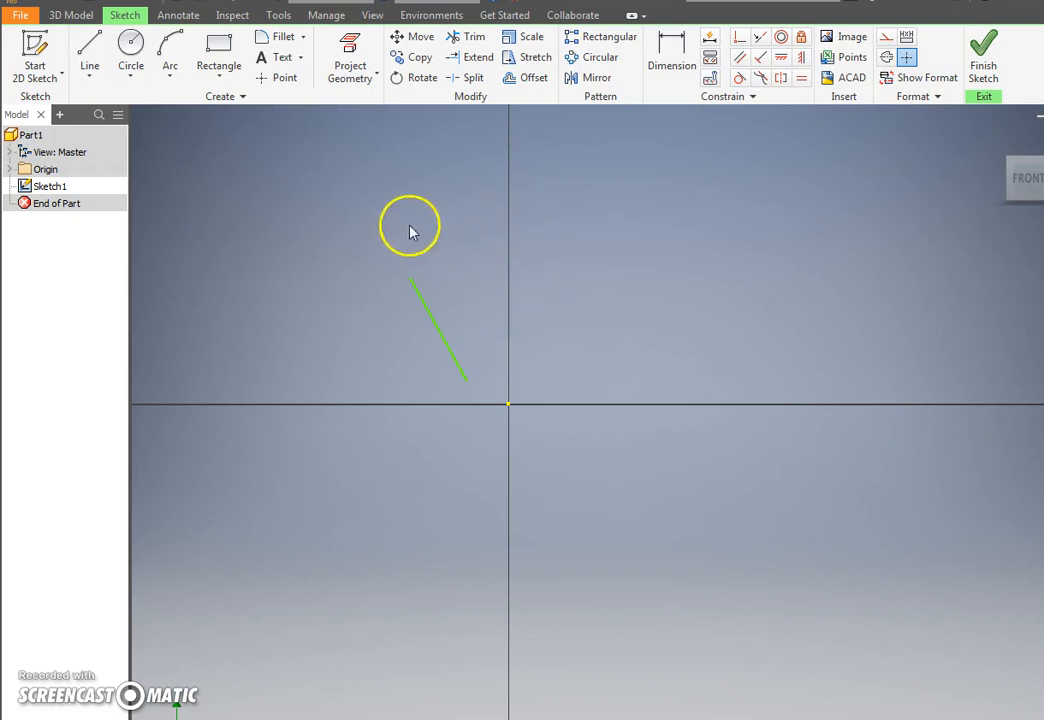
Sketch a vertical centerline from the origin upward, extending above the slanted line
left_click(89, 50)
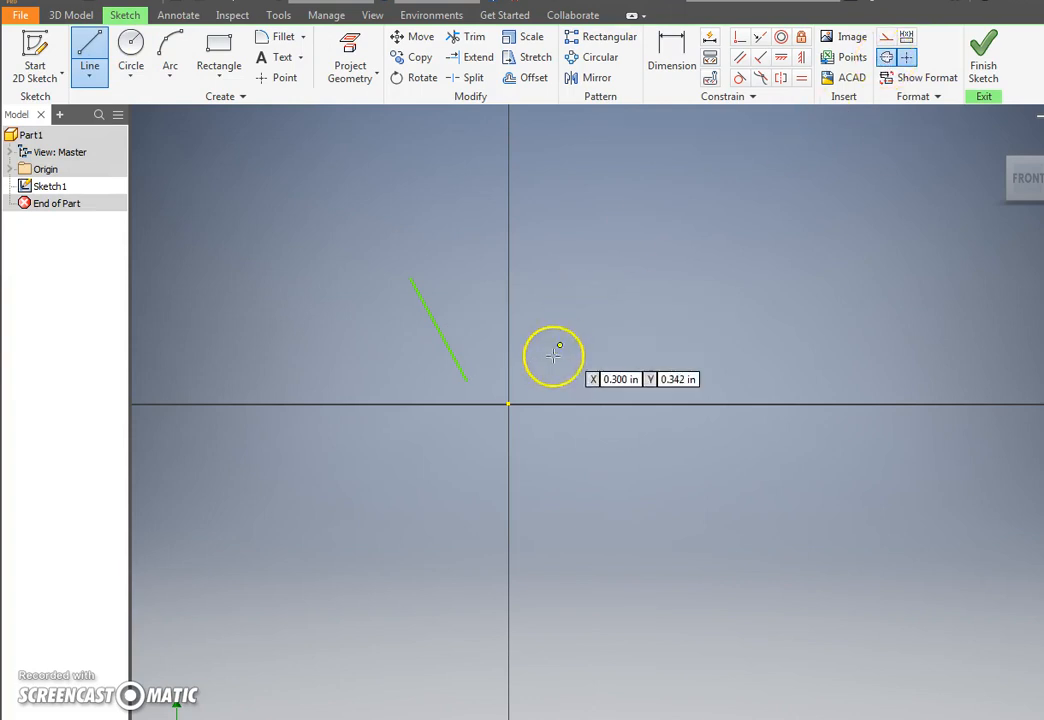
left_click(509, 403)
left_click(509, 163)
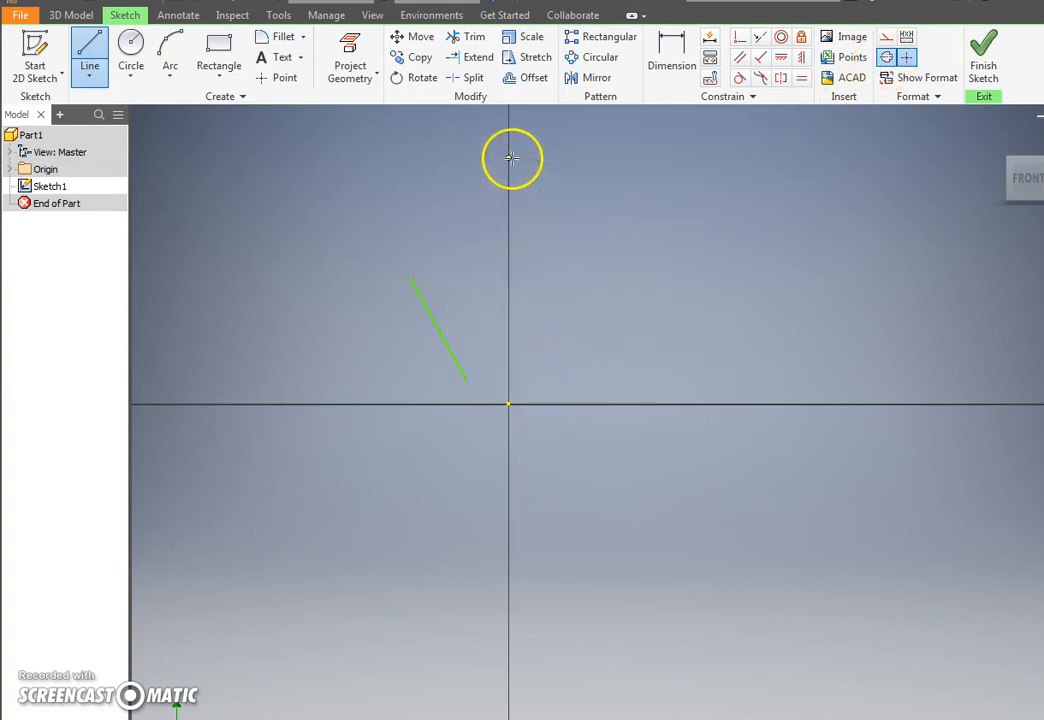
key("Escape")
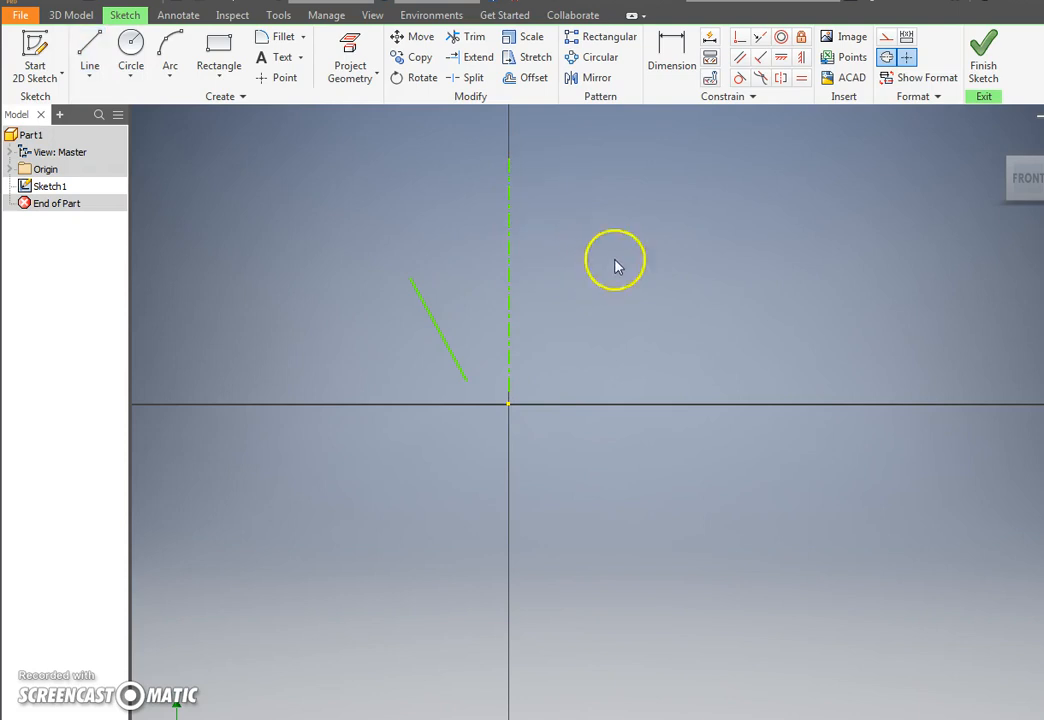
Mirror the slanted line about the vertical centerline
left_click(596, 77)
left_click(449, 347)
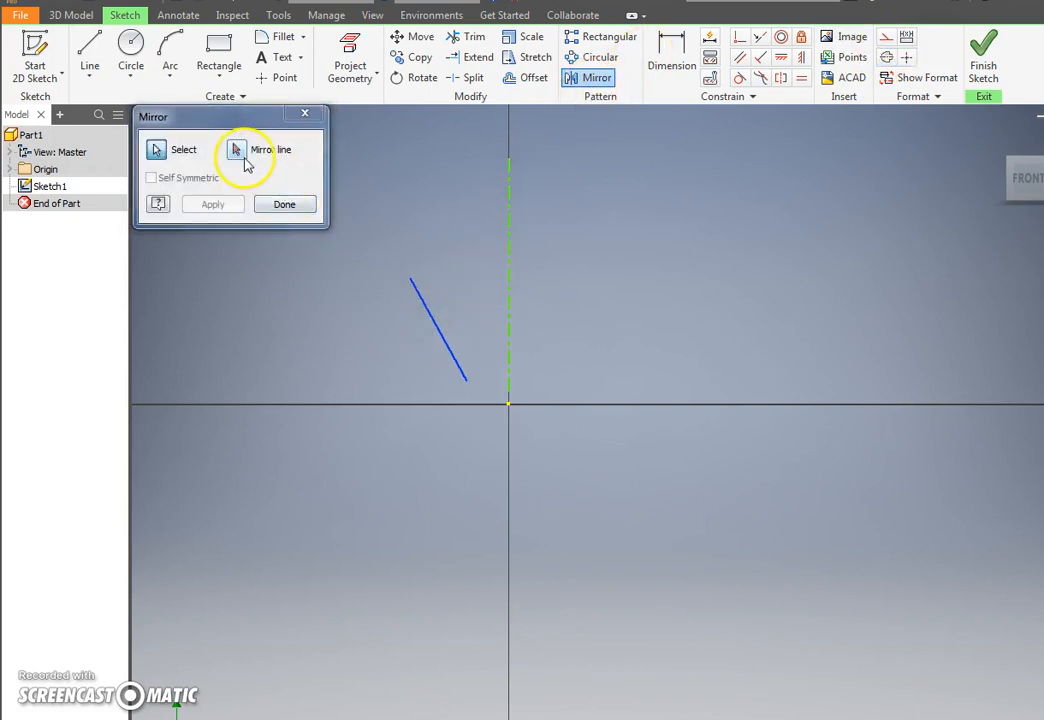
left_click(245, 158)
left_click(505, 262)
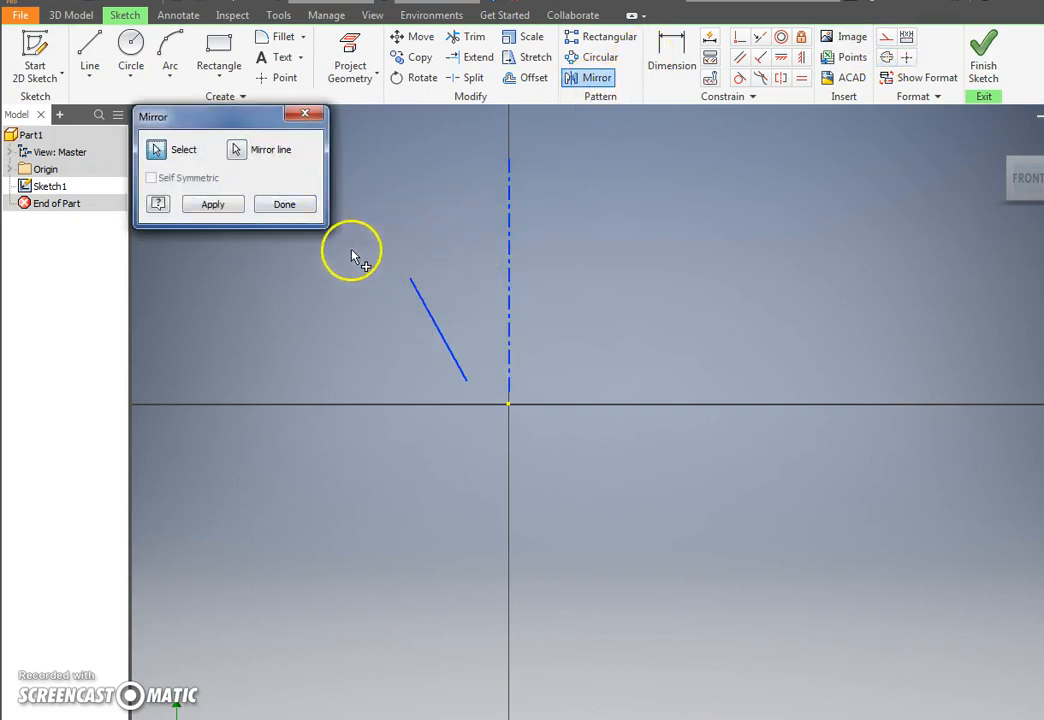
left_click(213, 205)
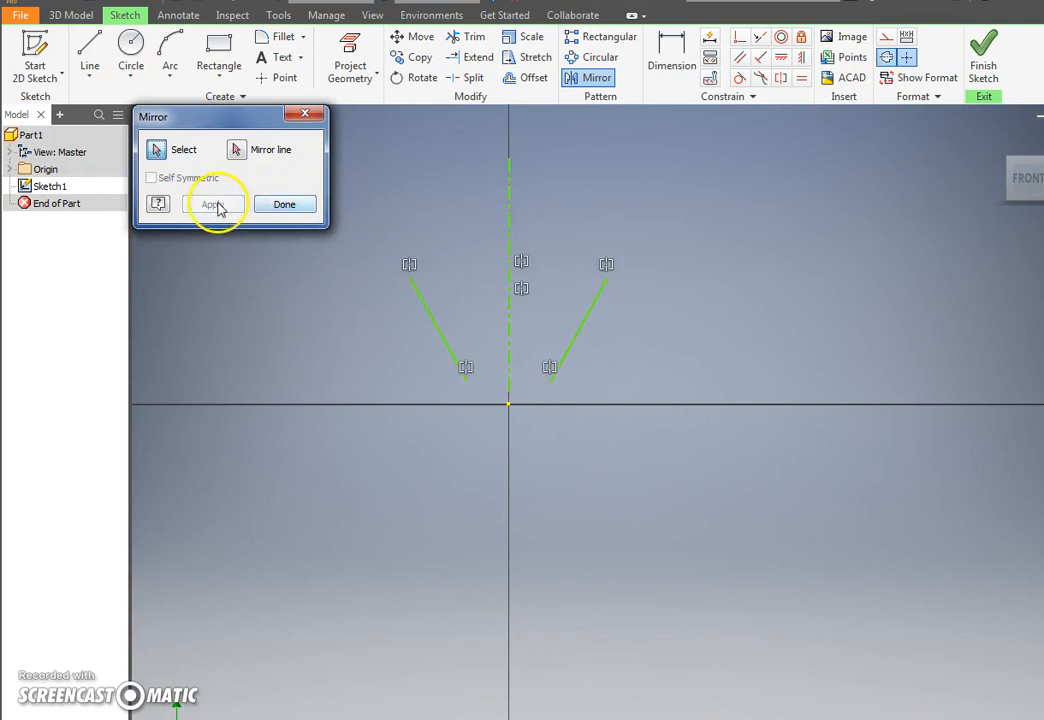
left_click(284, 205)
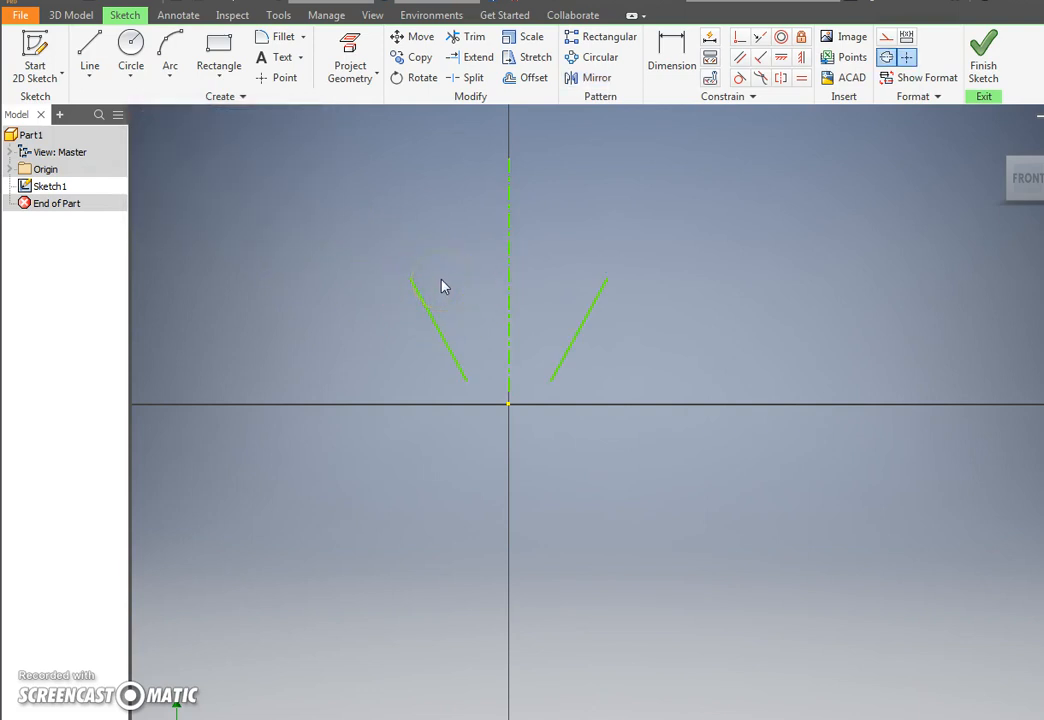
Display the sketch's constraints to check the mirrored lines, and hide them again
key("F8")
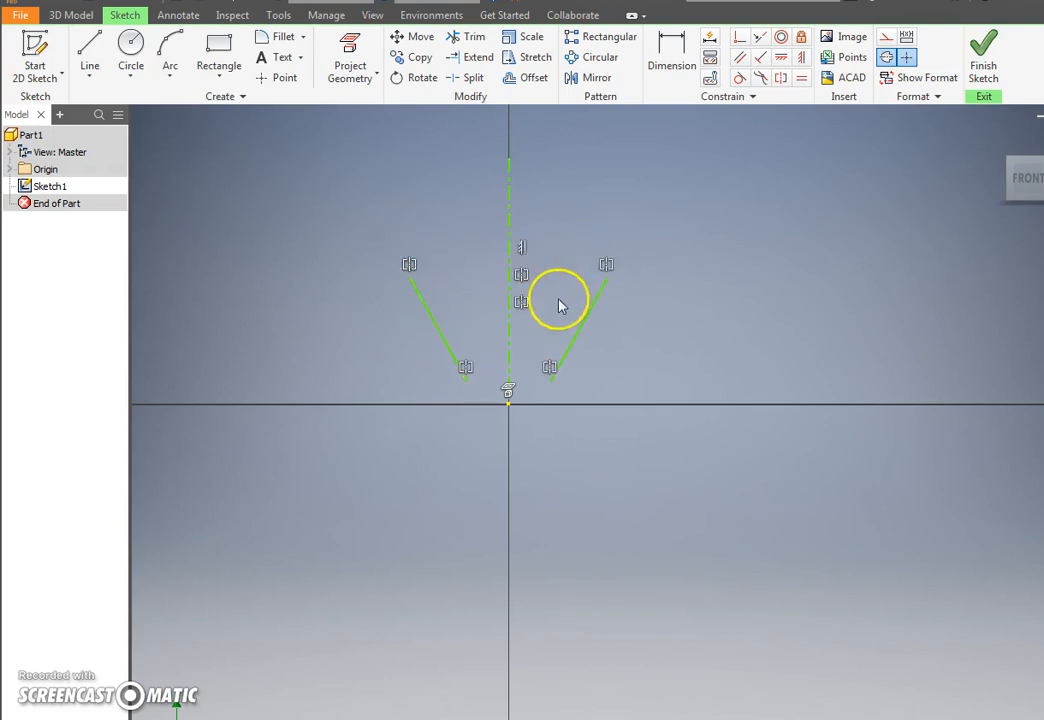
left_click(529, 373)
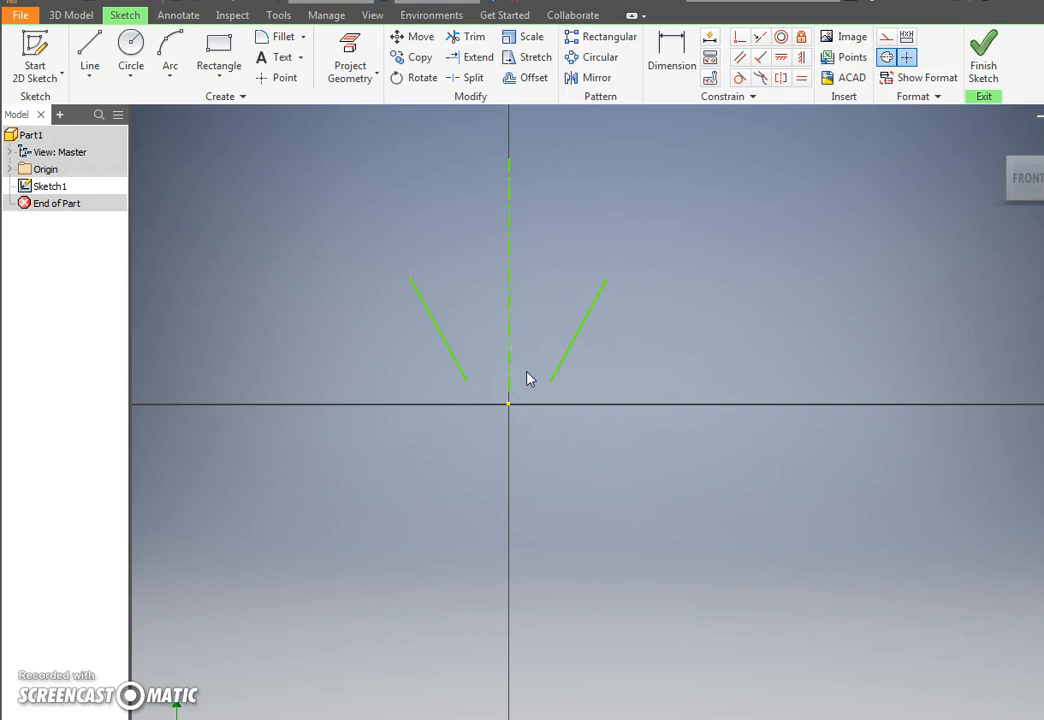
left_click(566, 388)
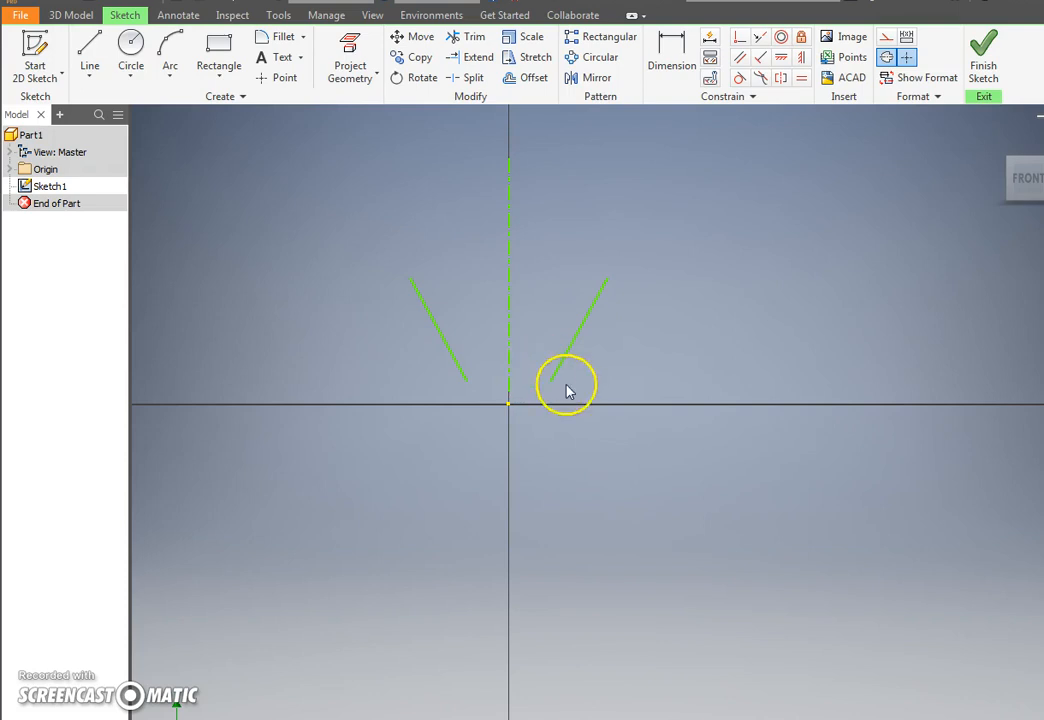
Draw tangent arcs joining the upper ends and the lower ends of the two slanted lines into a closed profile
left_click(178, 85)
left_click(173, 144)
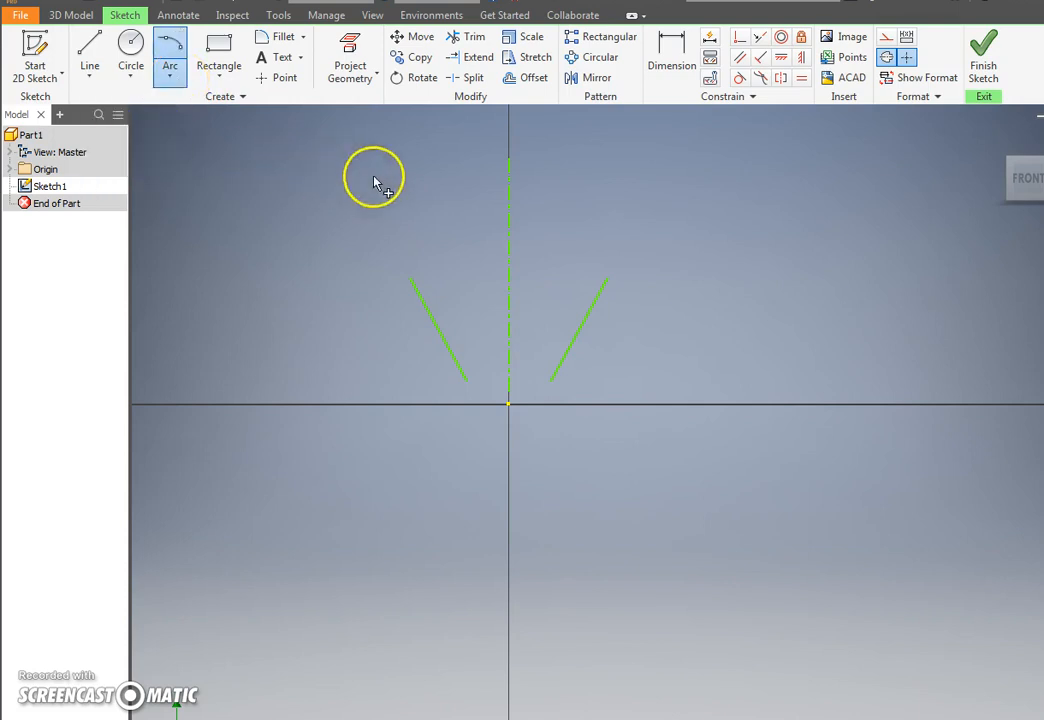
left_click(412, 281)
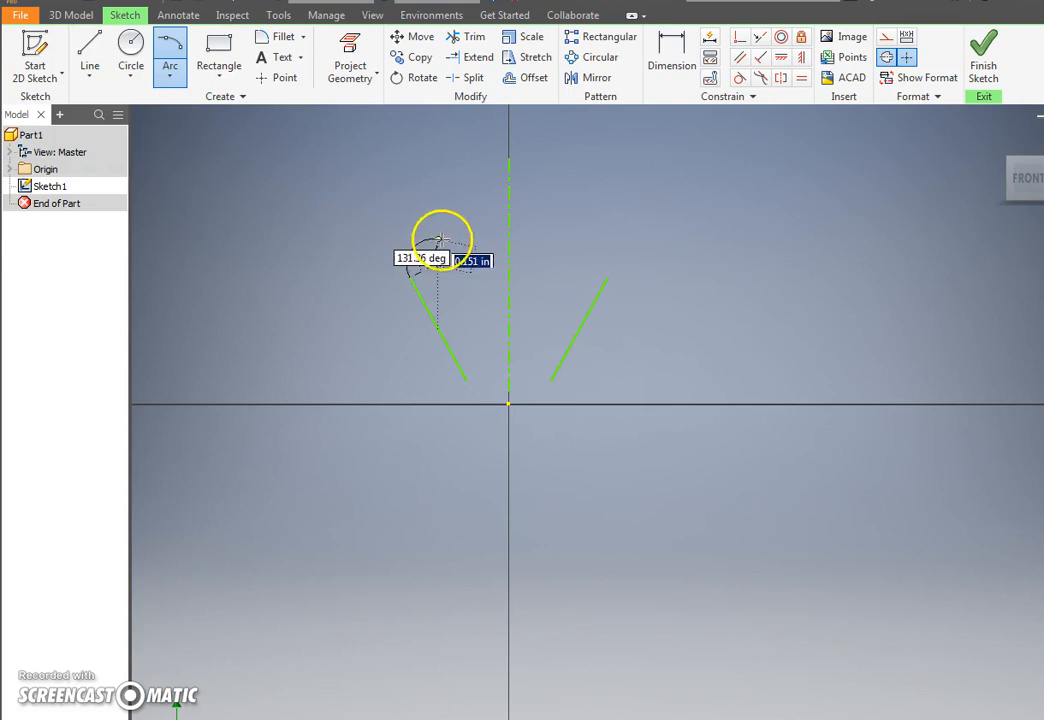
left_click(606, 279)
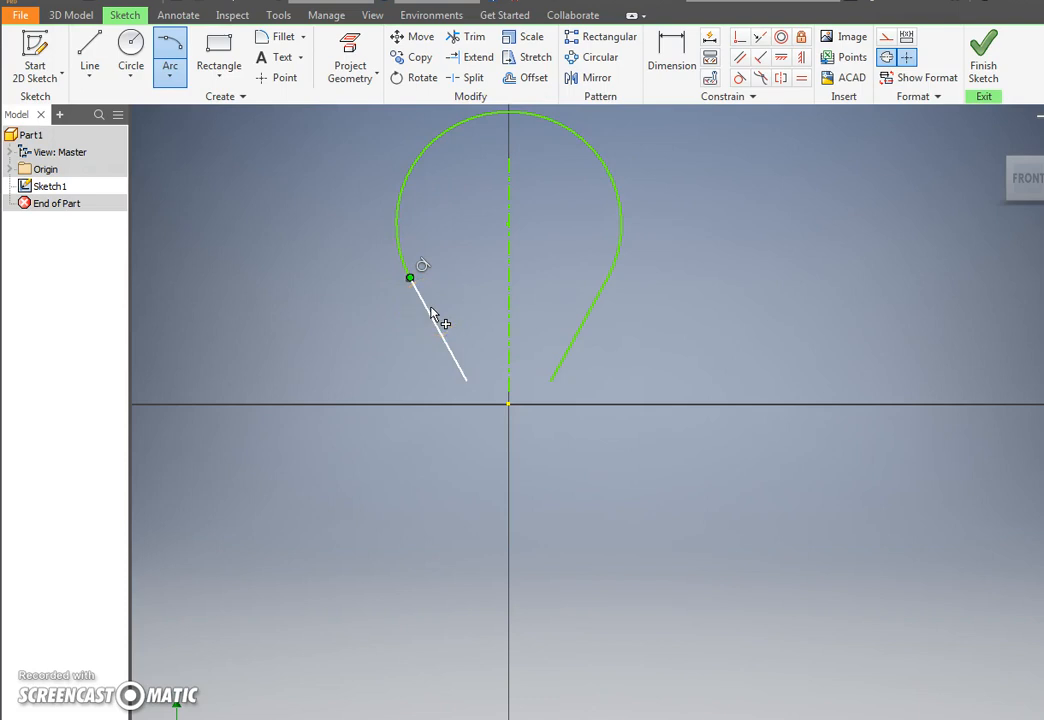
left_click(466, 381)
left_click(551, 380)
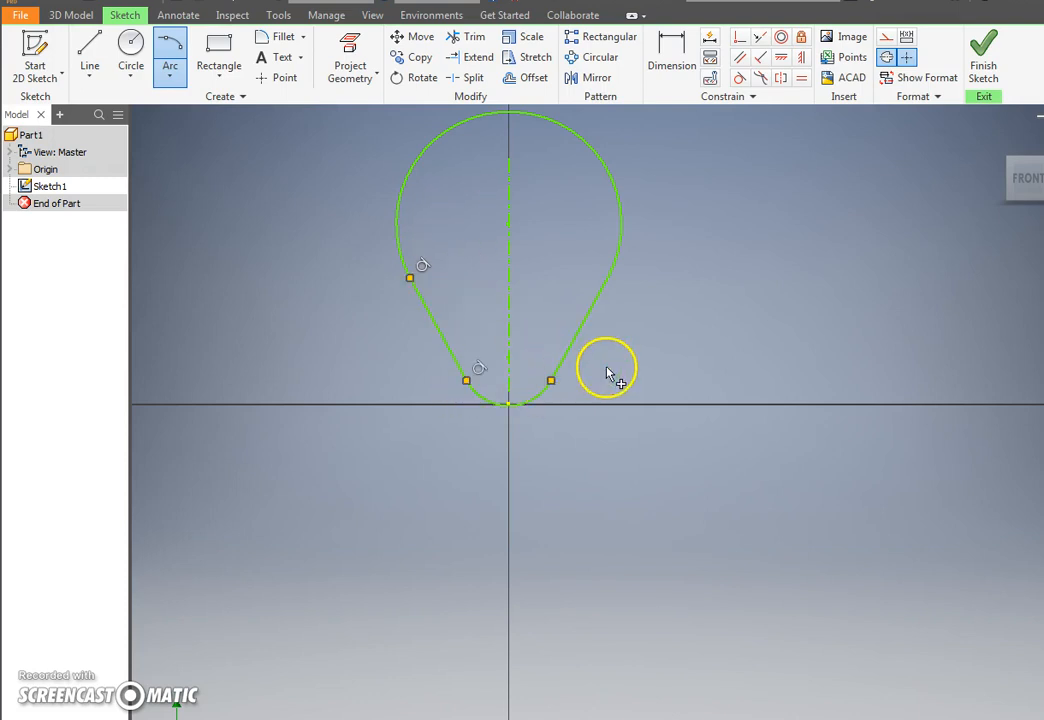
key("Escape")
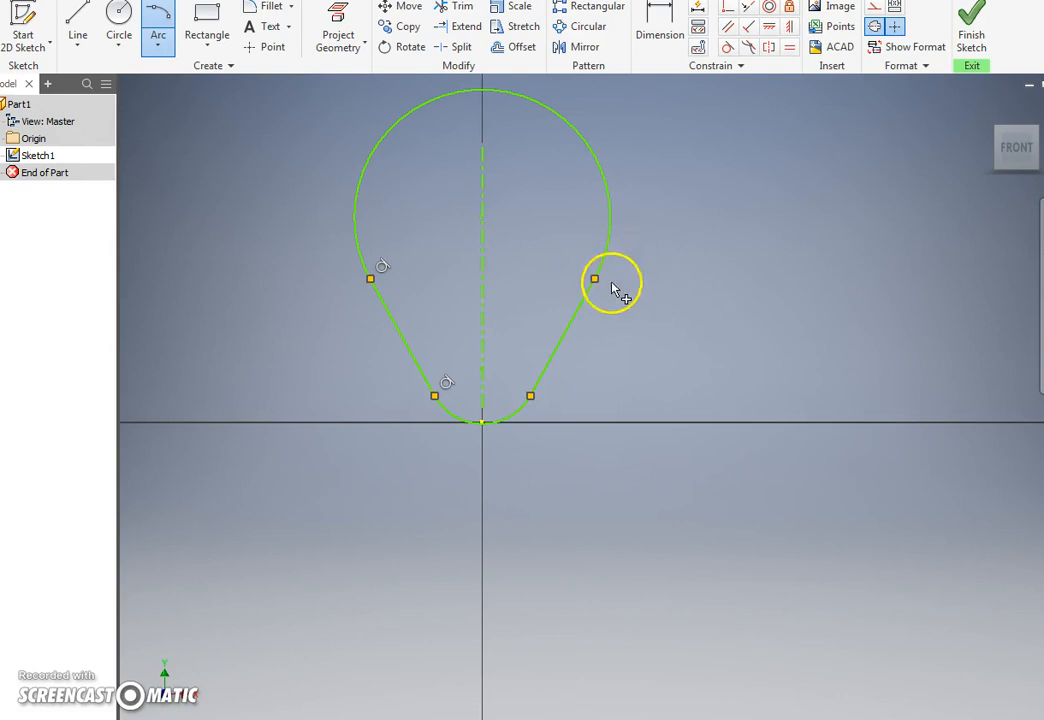
Apply a Vertical constraint between the center points of the upper and lower arcs
middle_click_drag(640, 415, 647, 460)
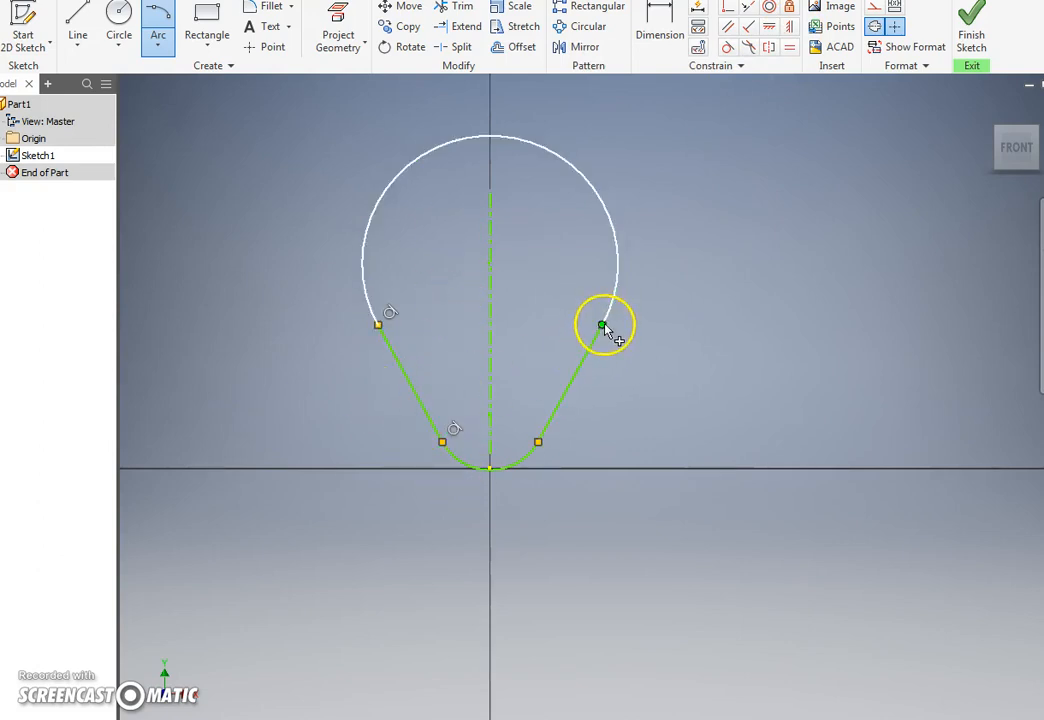
left_click(790, 30)
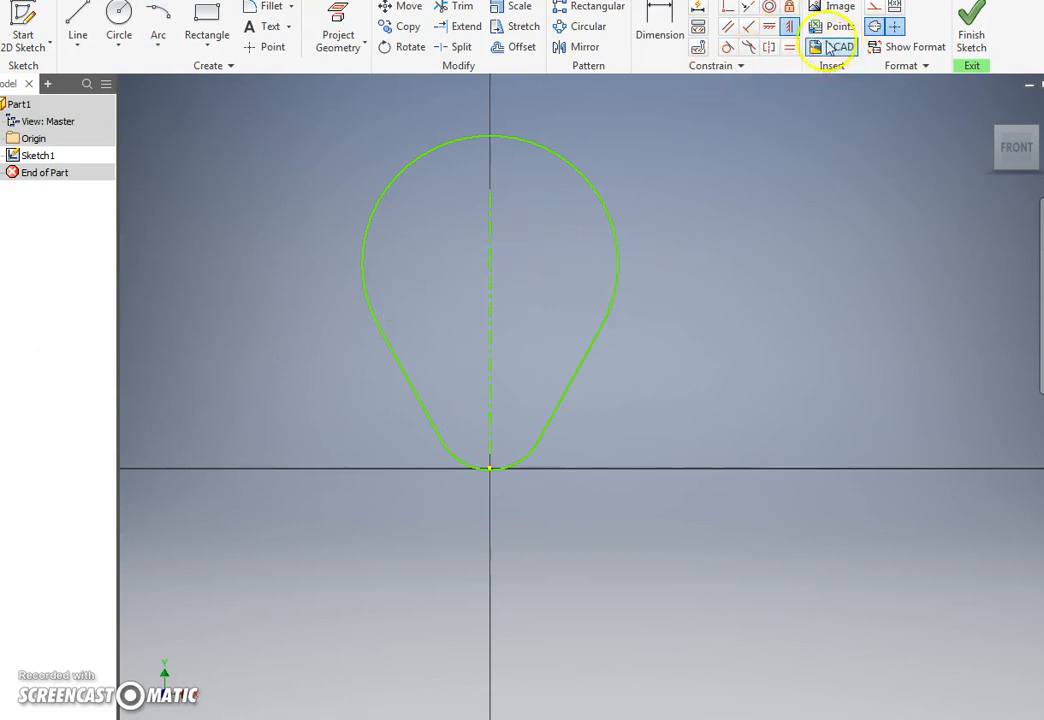
left_click(790, 28)
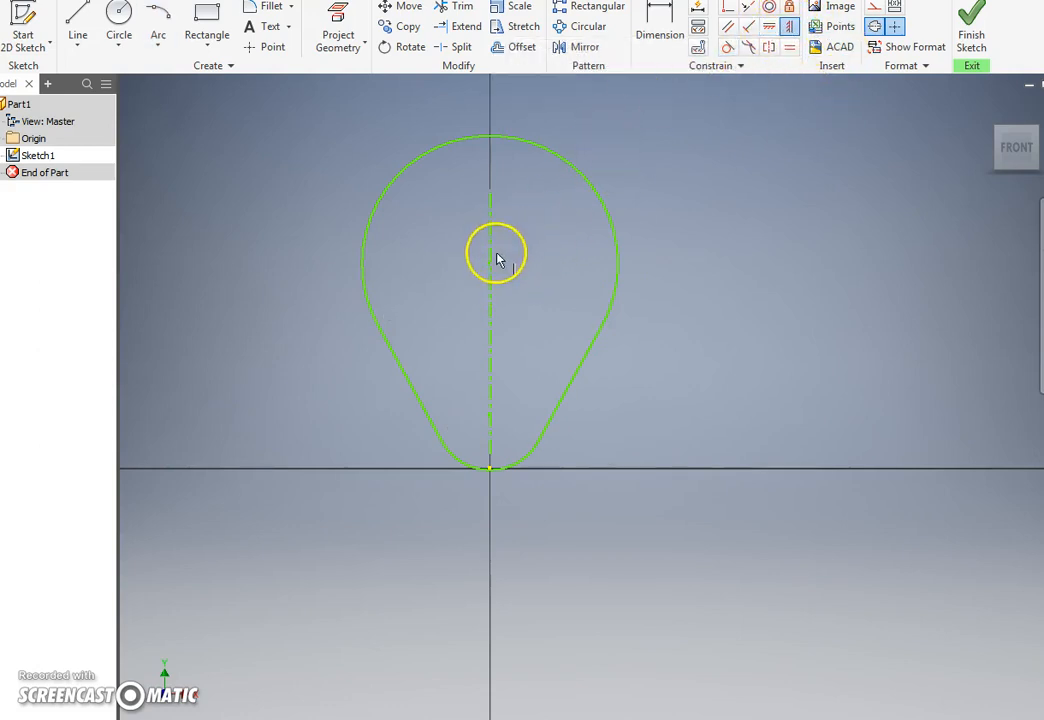
left_click(489, 415)
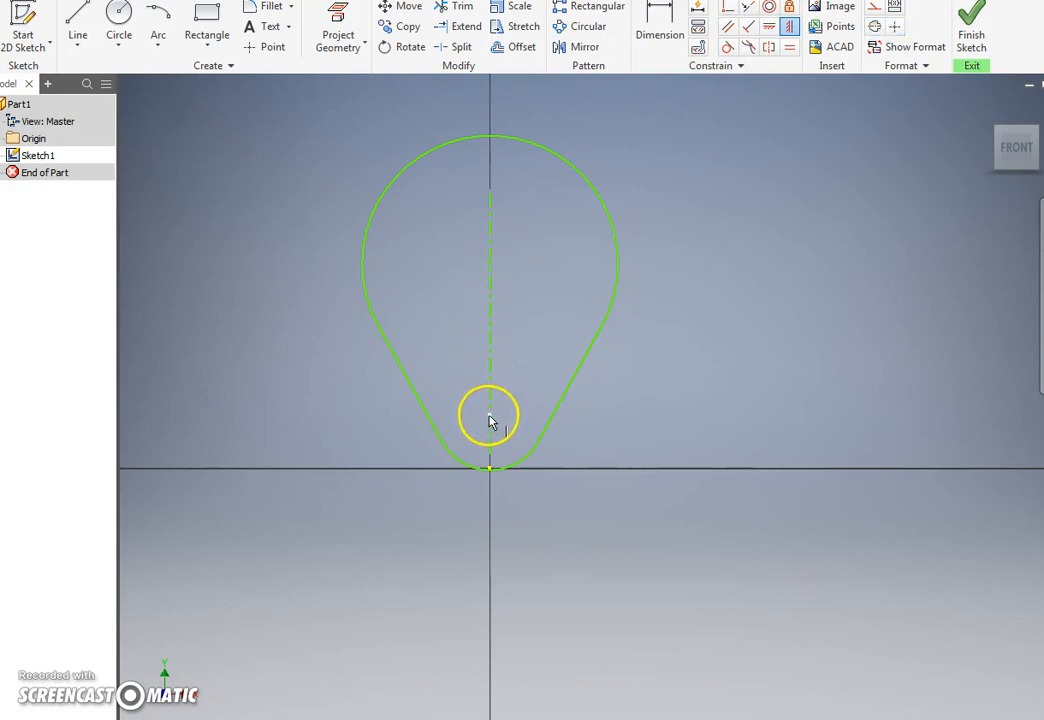
left_click(489, 415)
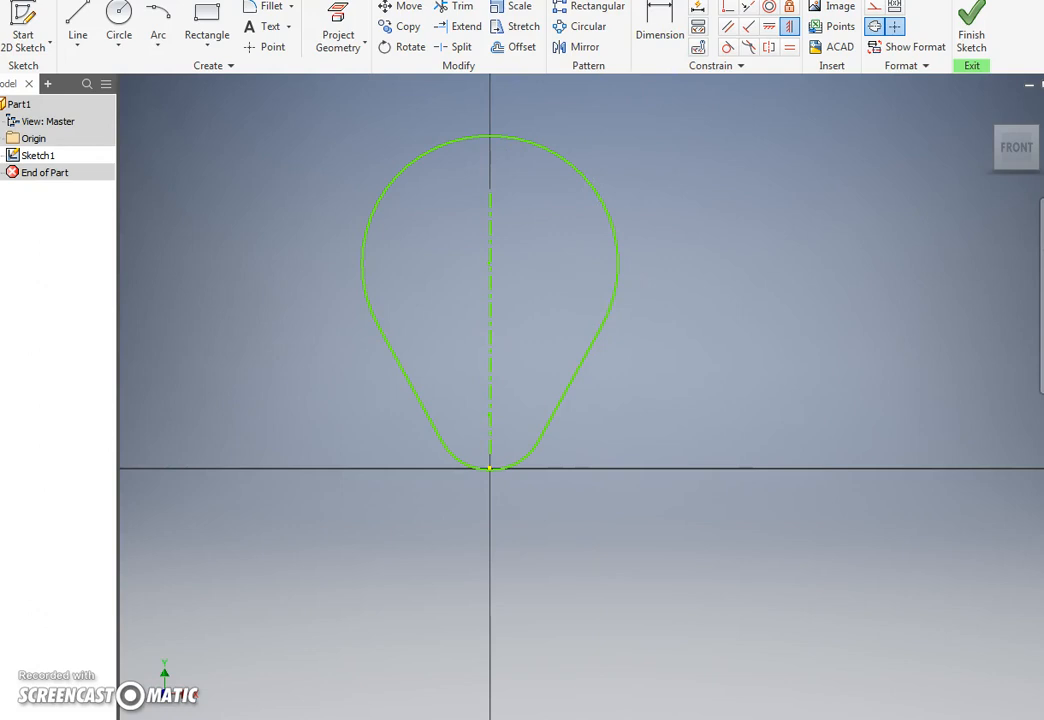
Dimension the large upper arc with a radius of 0.75 in
left_click(657, 47)
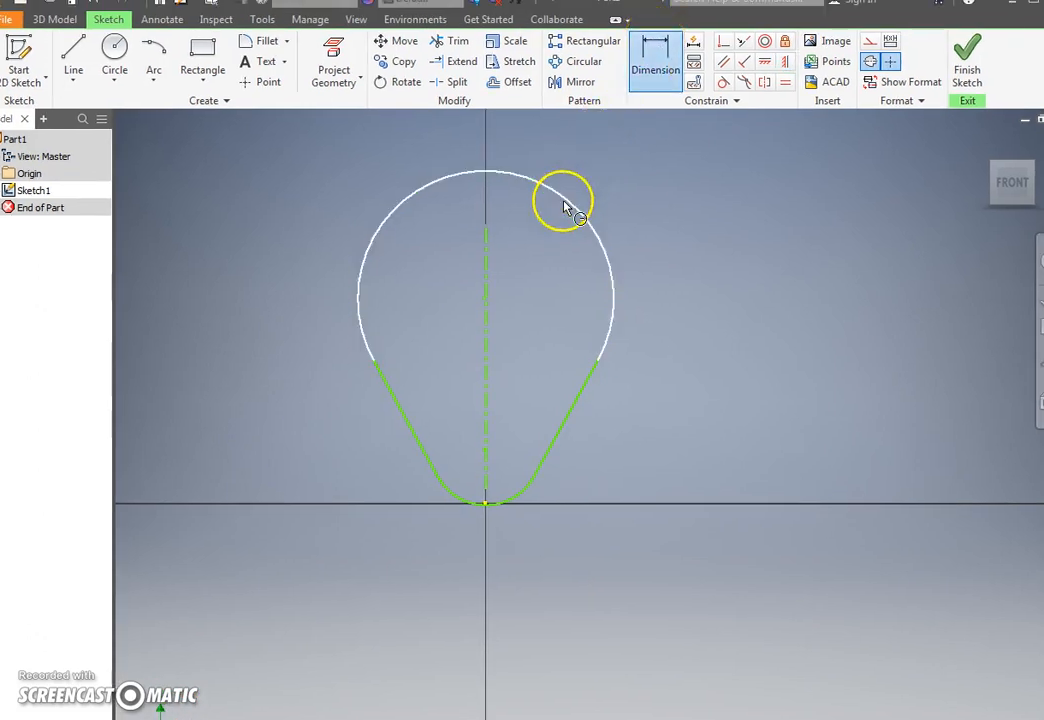
left_click(565, 207)
left_click(633, 179)
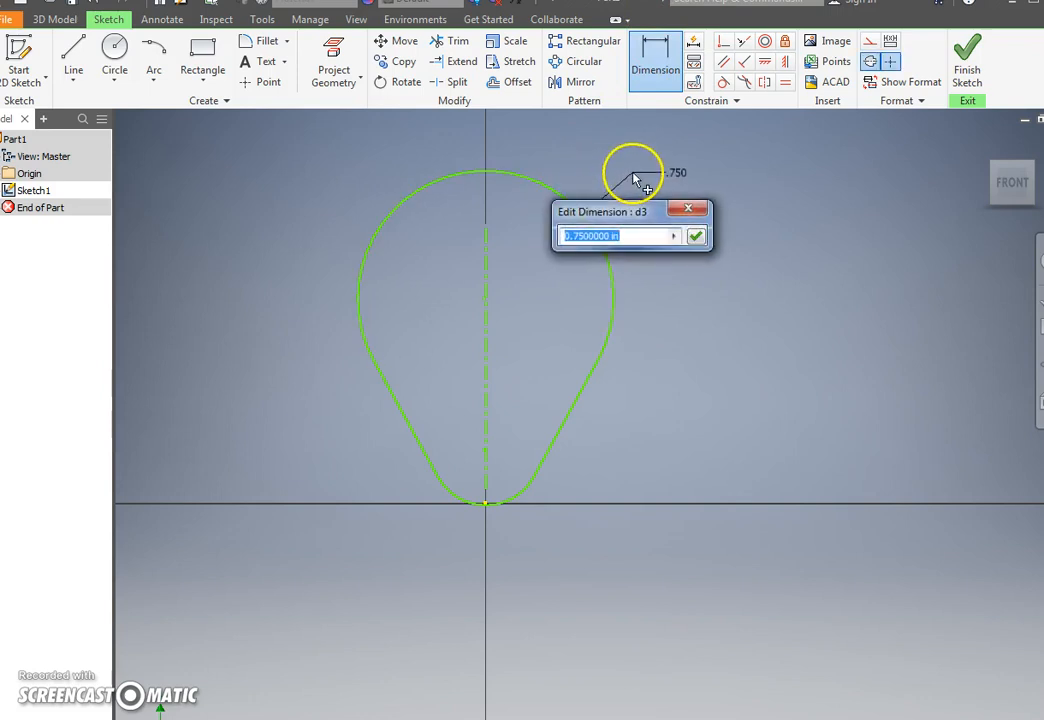
type(".75")
key("Return")
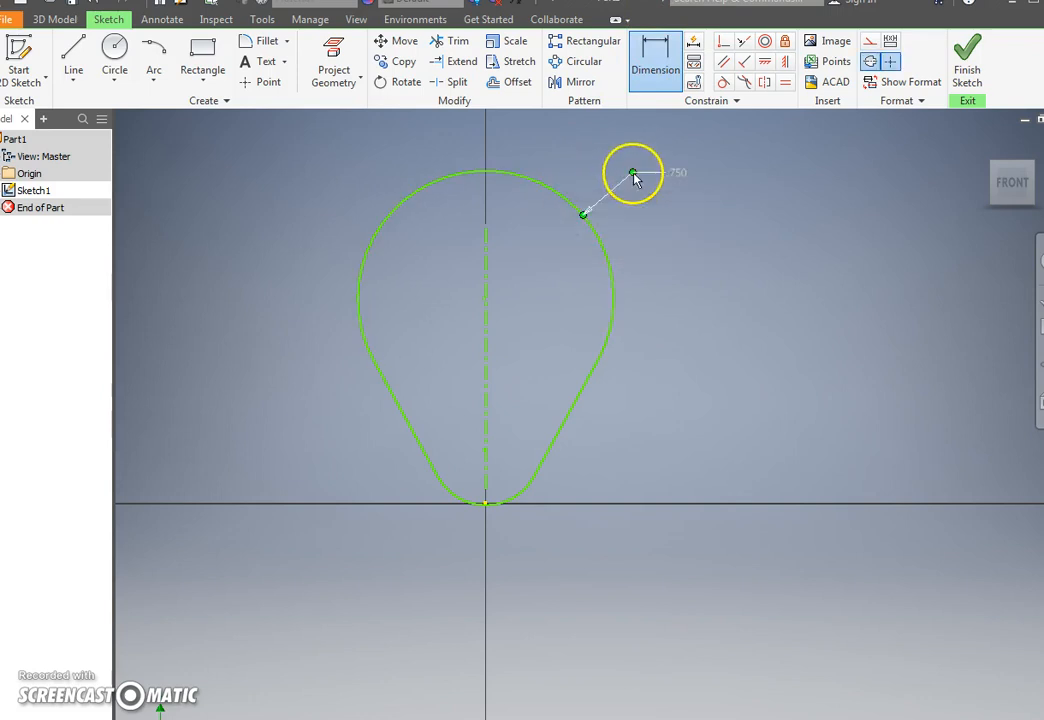
Dimension the lower arc with a radius of 0.6 in
left_click(530, 488)
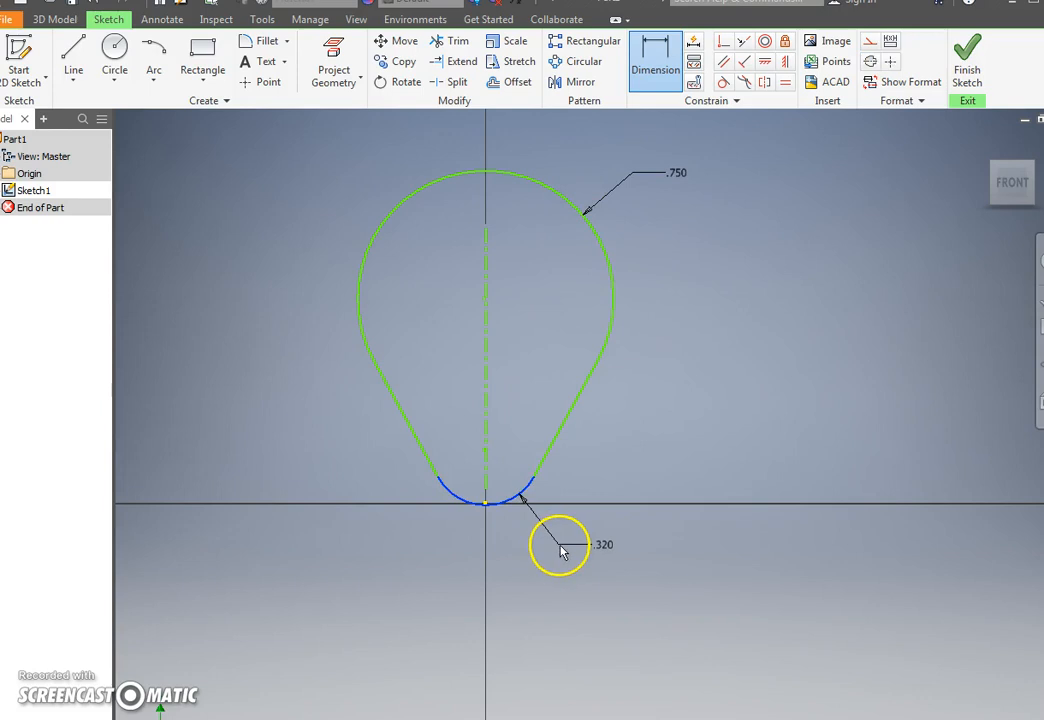
left_click(560, 550)
key("Return")
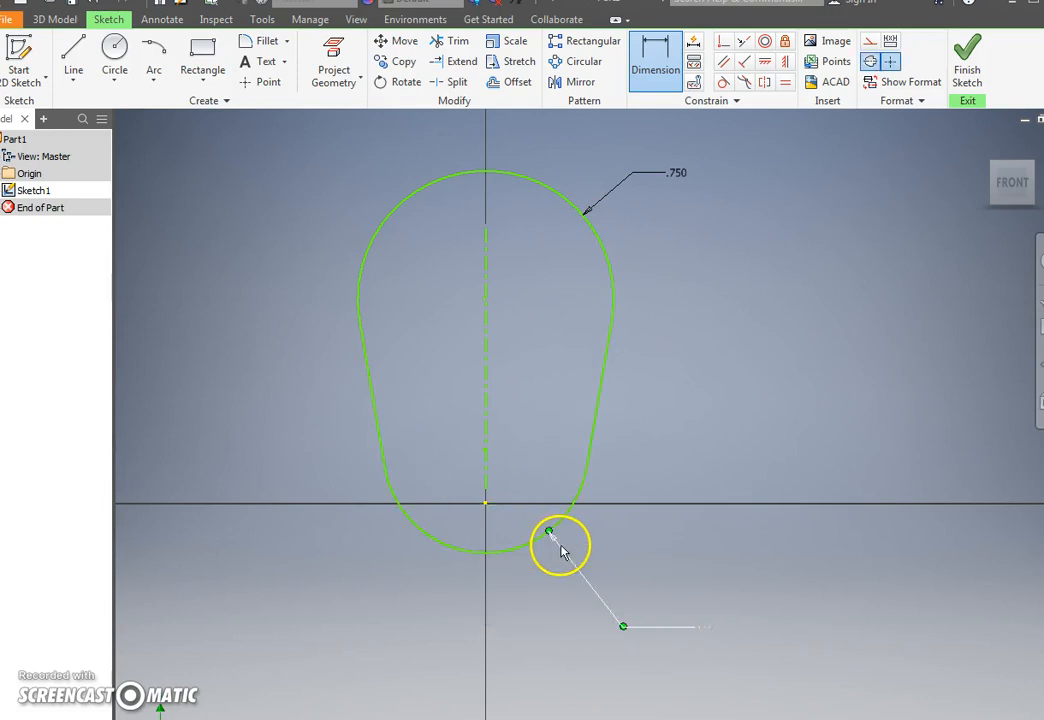
Dimension the vertical distance between the center points of the upper and lower arcs as 0.75 in
left_click(486, 299)
left_click(486, 450)
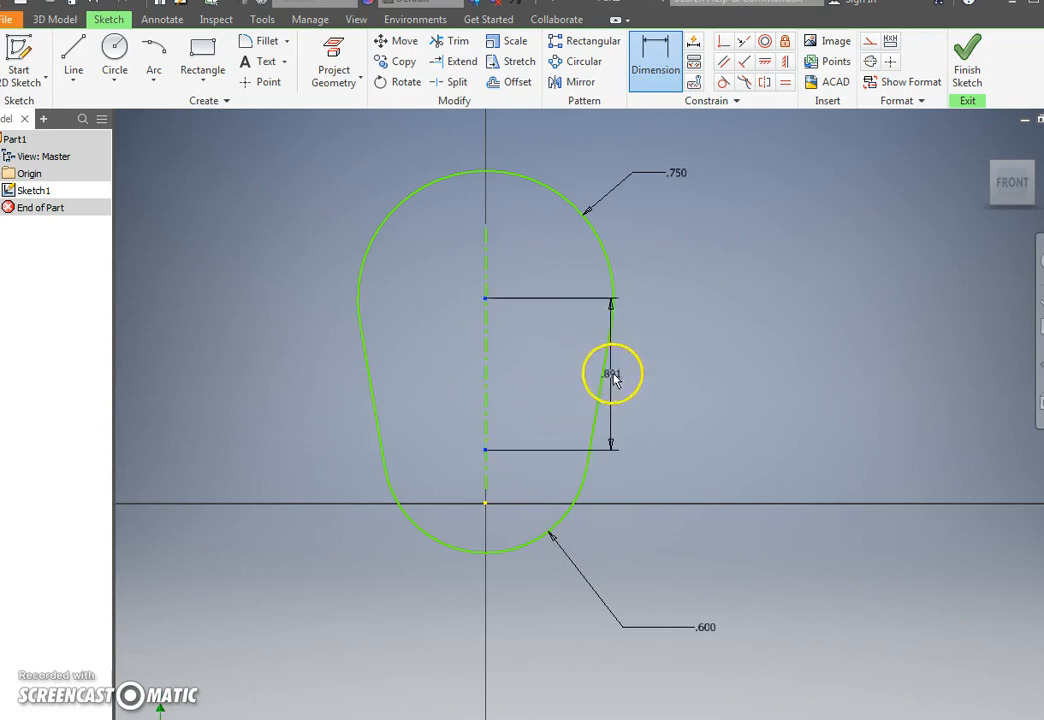
left_click(646, 374)
type(".75")
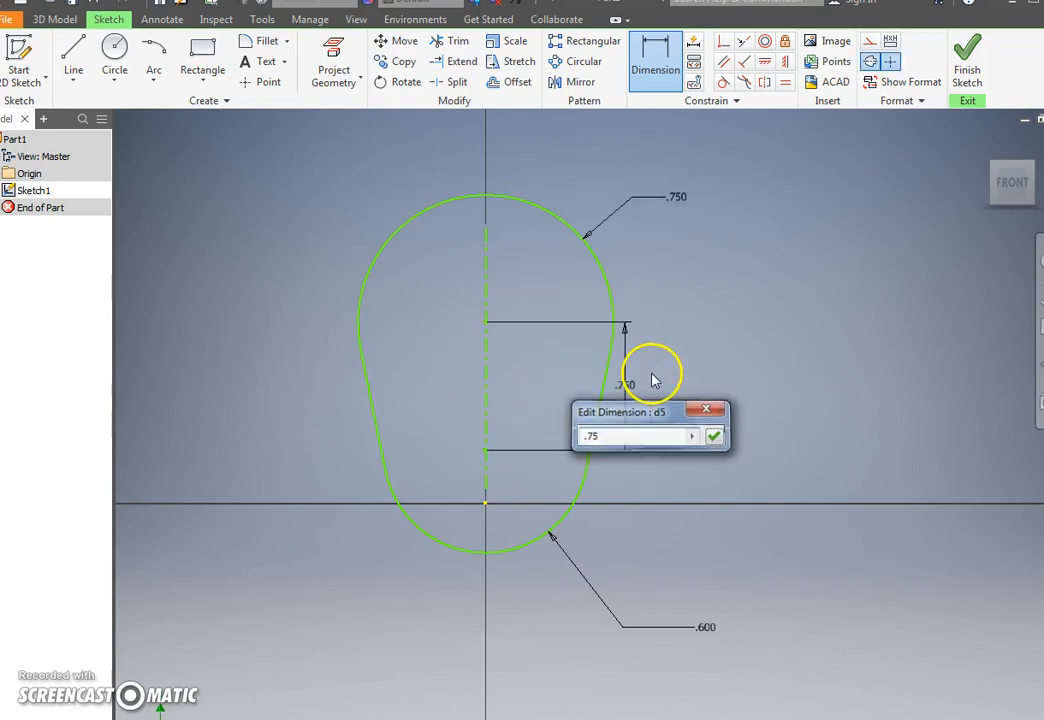
key("Return")
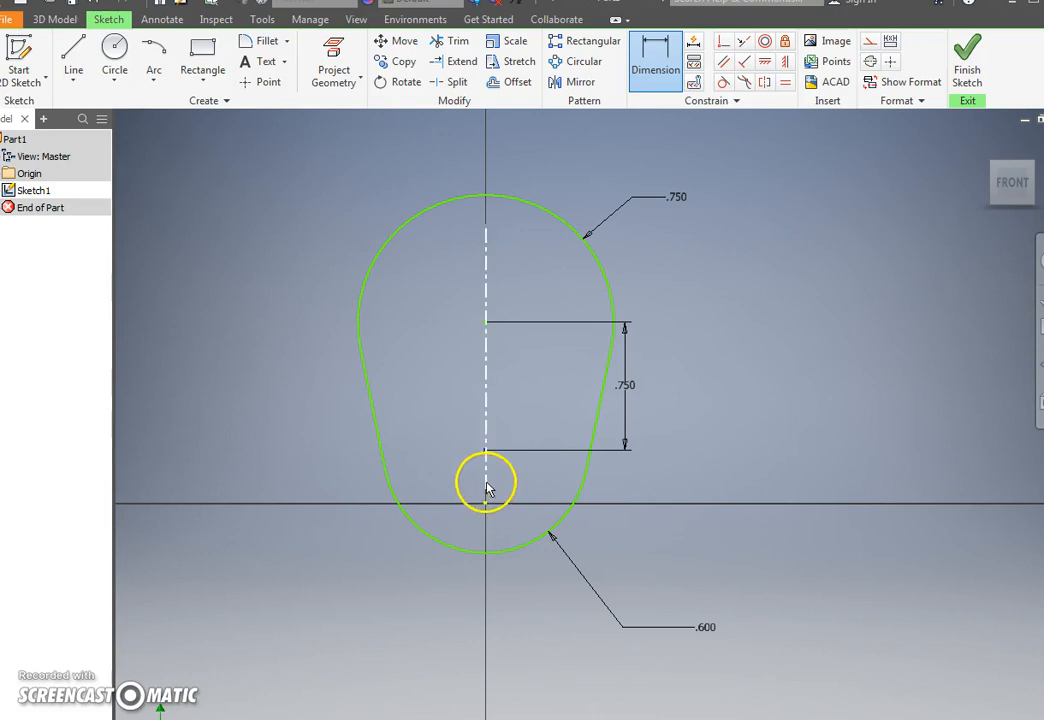
left_click(485, 448)
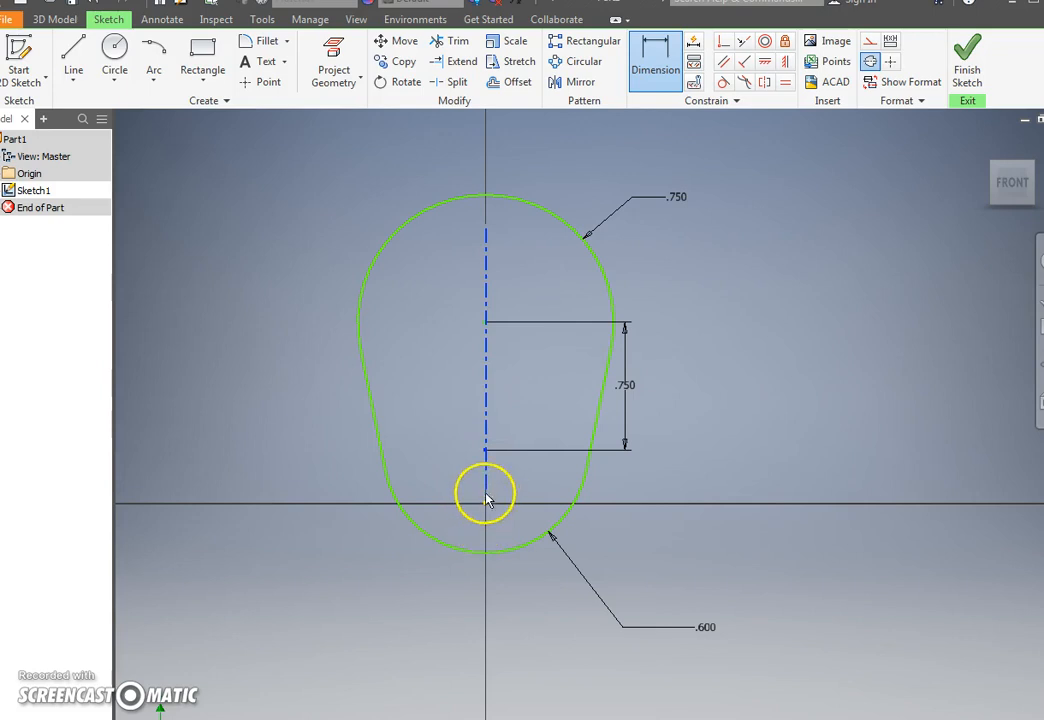
left_click(486, 552)
key("Escape")
key("Escape")
Move the lower arc's center point onto the sketch origin and finish the sketch
mouse_move(485, 450)
left_mouse_down()
mouse_move(484, 543)
mouse_move(486, 503)
left_mouse_up()
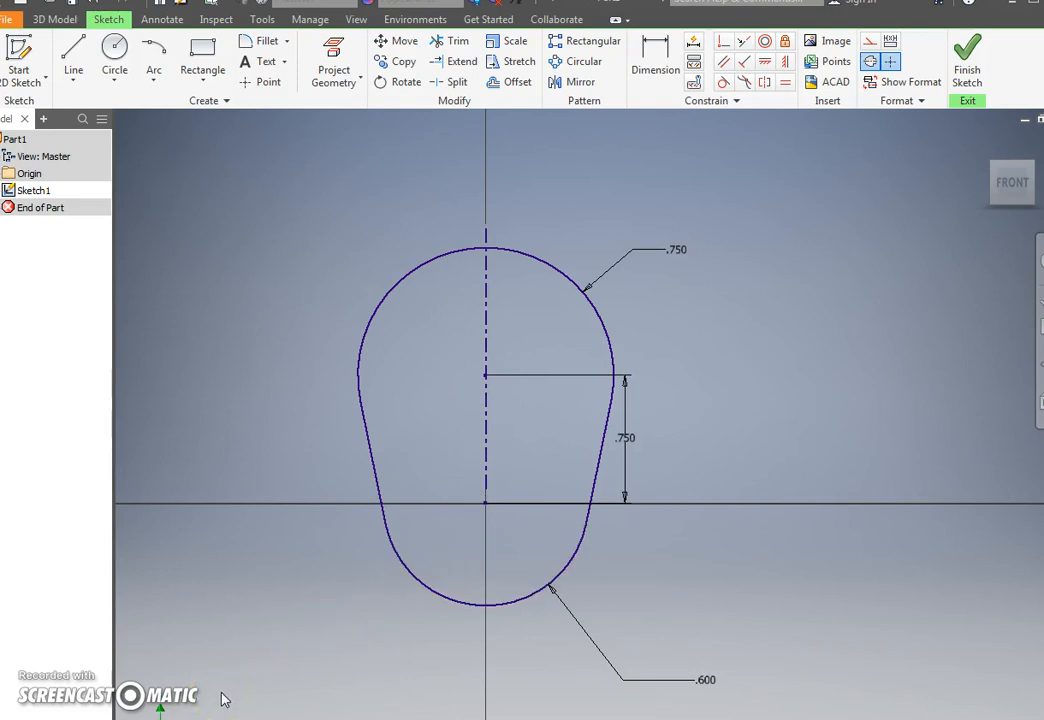
left_click(966, 62)
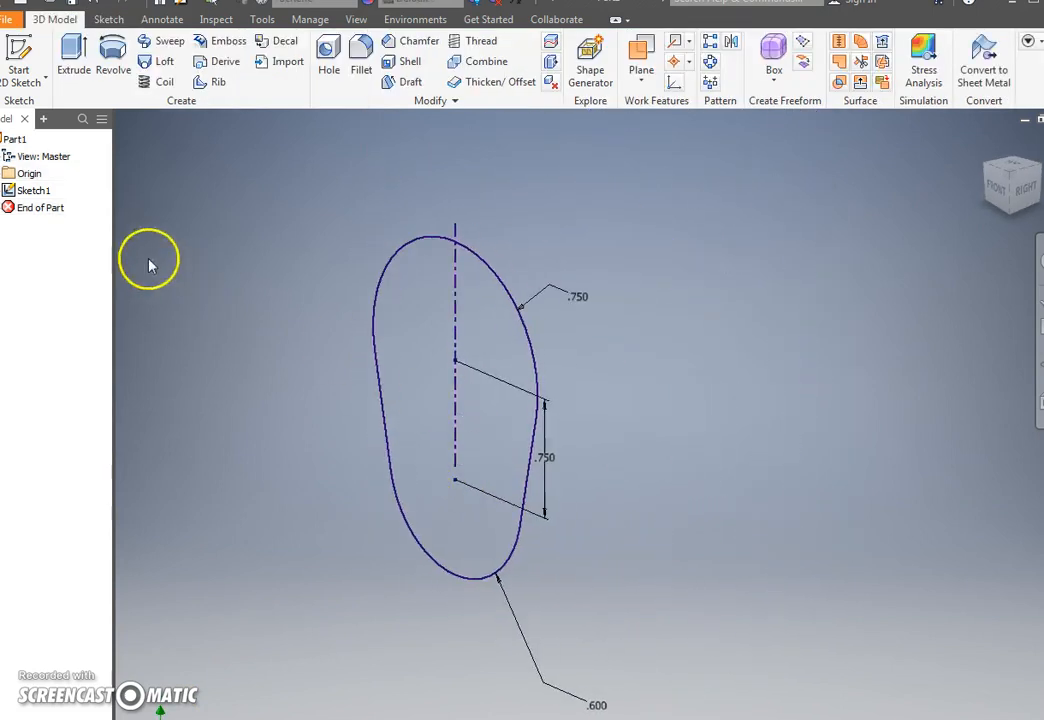
Extrude the closed profile 1 in symmetrically about the sketch plane with a taper of -7
left_click(74, 60)
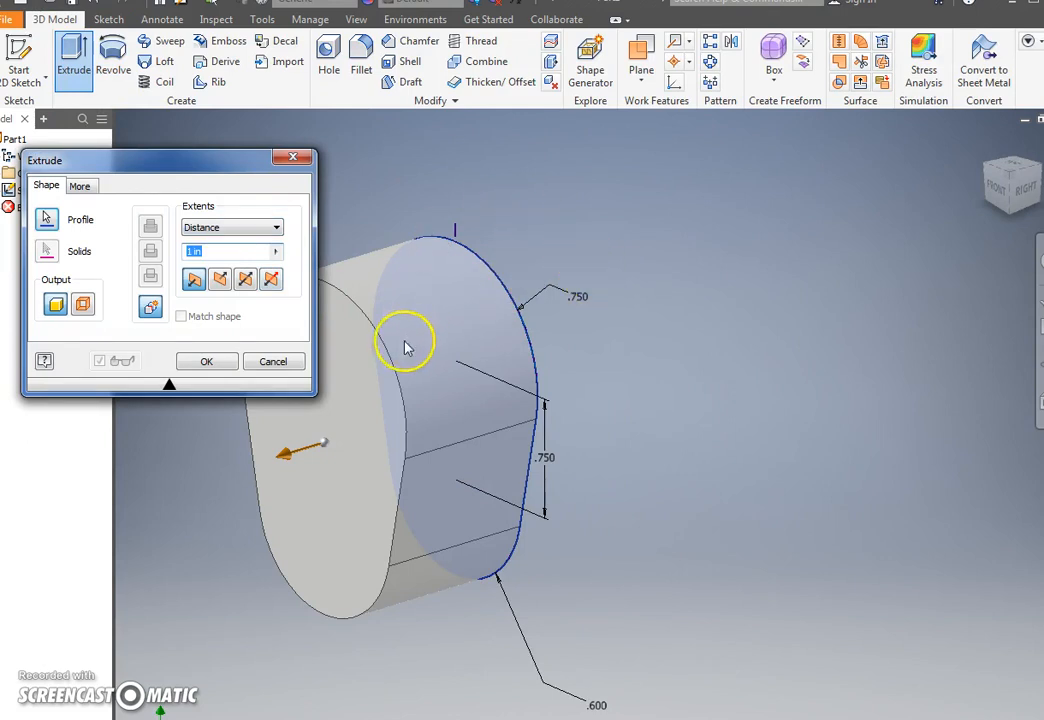
left_click(247, 280)
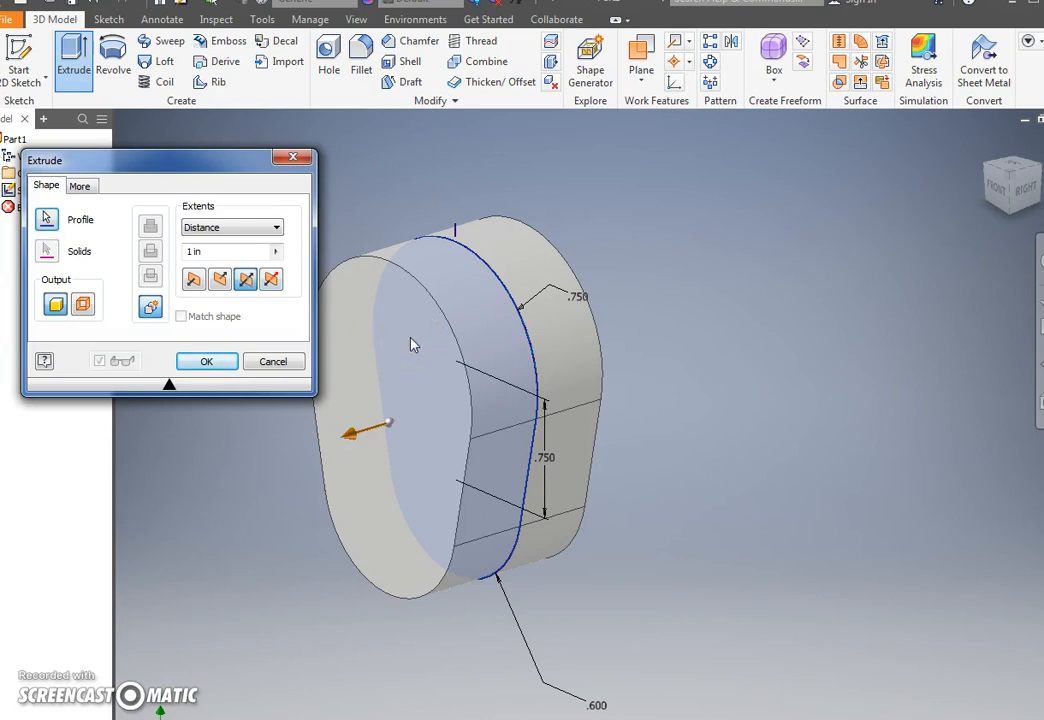
left_click(80, 186)
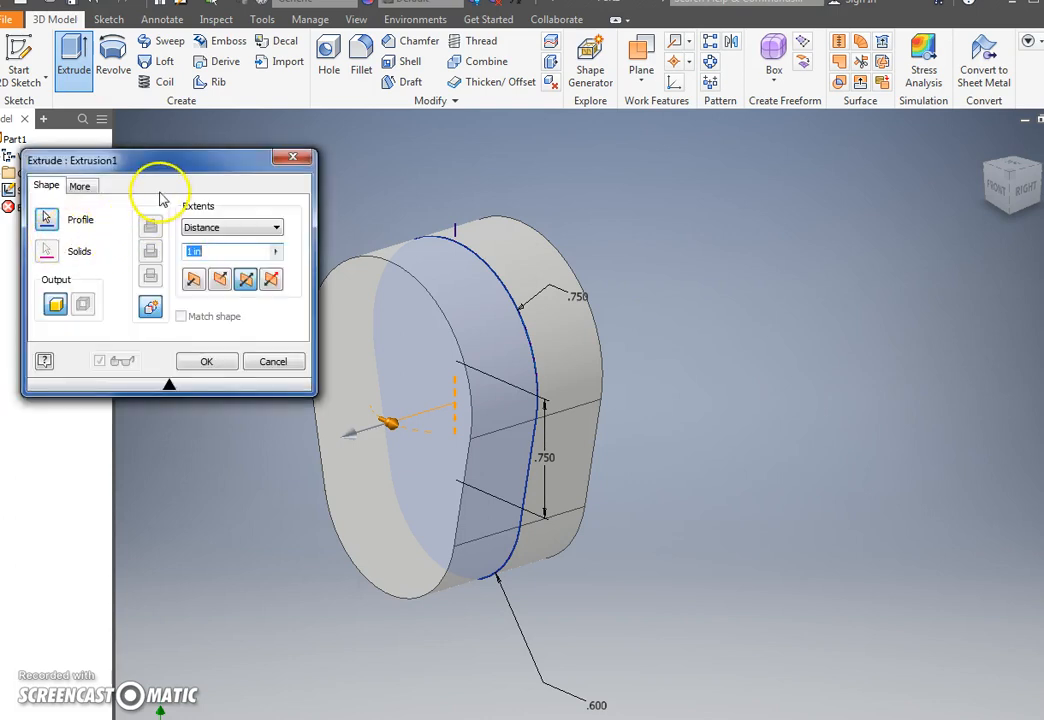
left_click(80, 186)
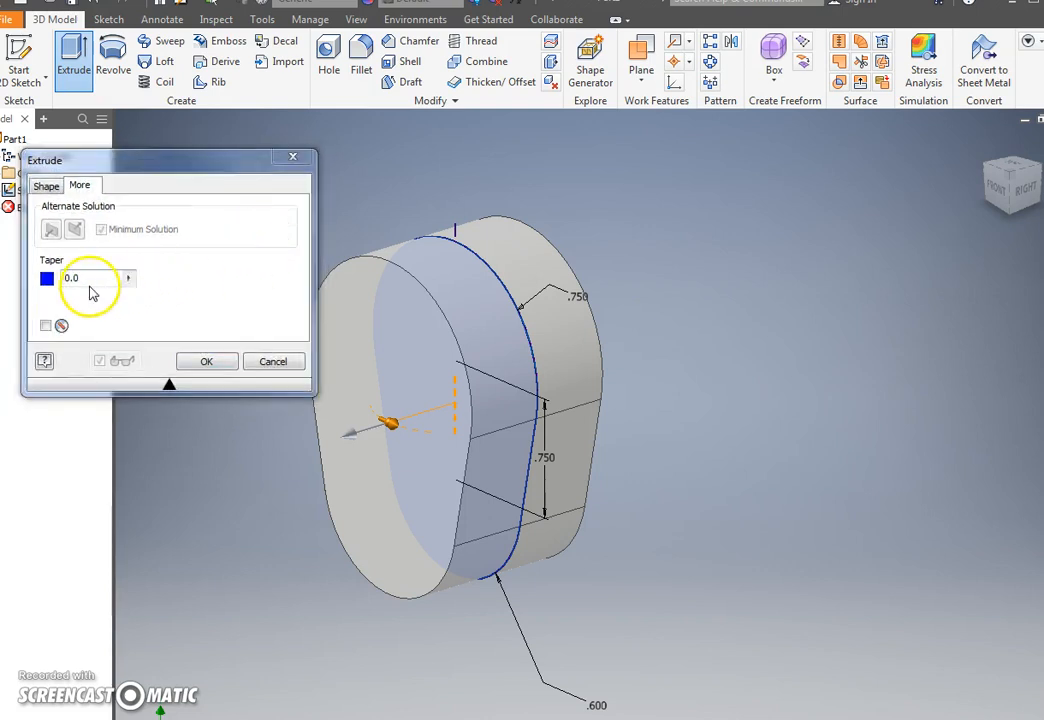
left_click_drag(87, 282, 50, 285)
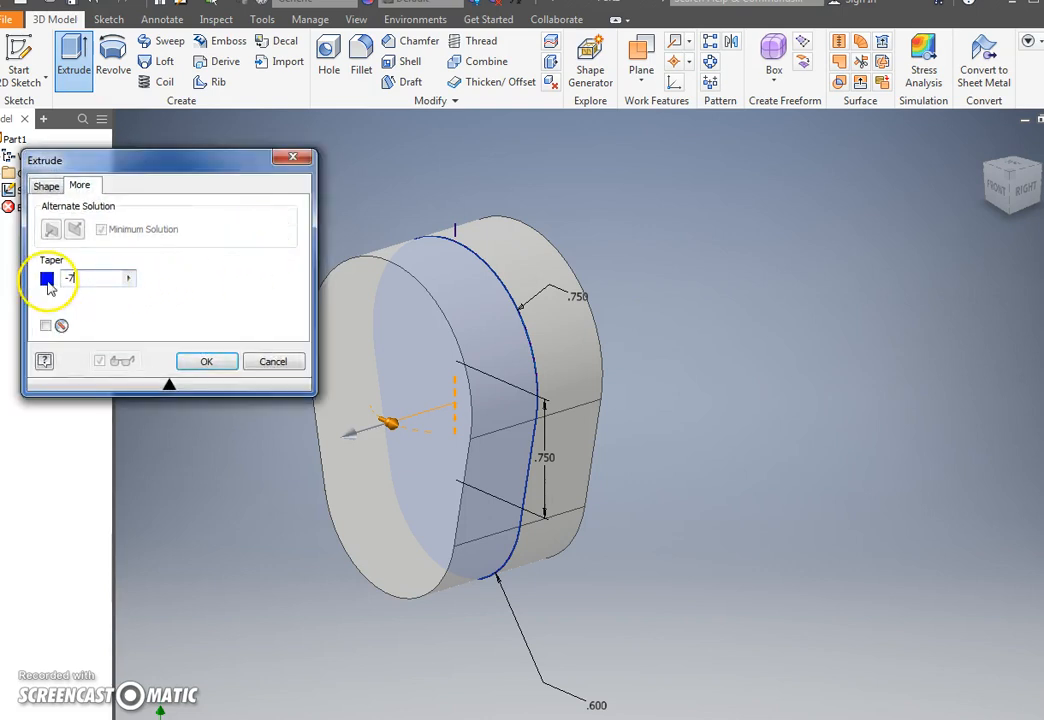
type("-7")
left_click(208, 365)
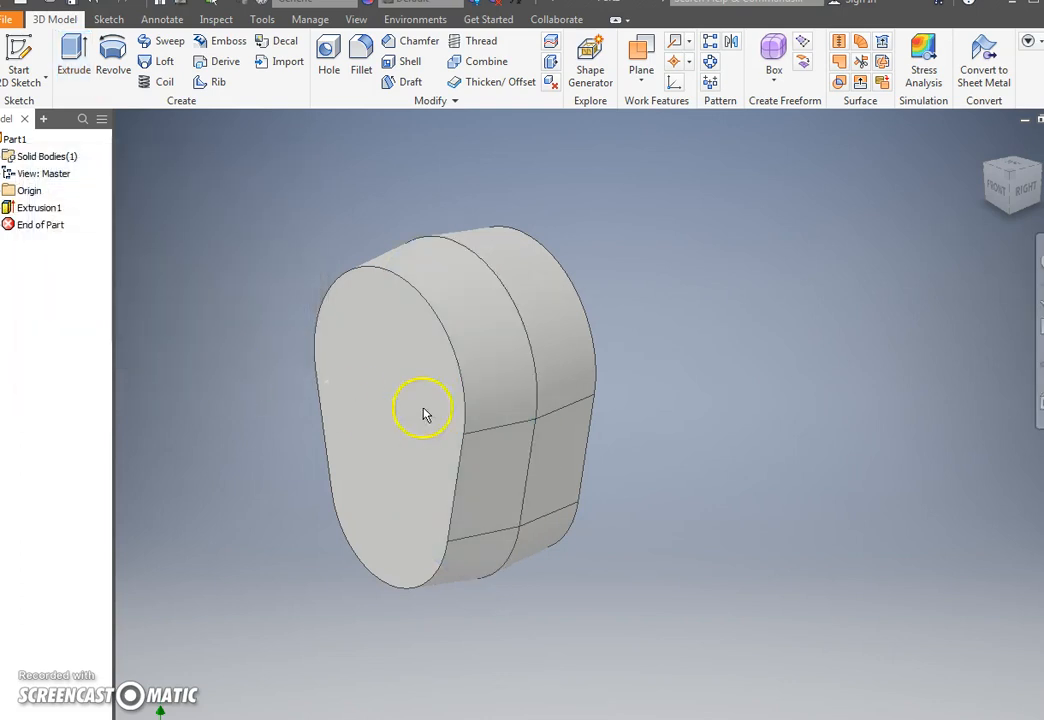
Start a new sketch on the flat front face of the extruded body
mouse_move(389, 419)
middle_mouse_down("shift")
mouse_move(368, 431)
mouse_move(475, 403)
mouse_move(444, 415)
mouse_move(389, 396)
mouse_move(380, 405)
middle_mouse_up("shift")
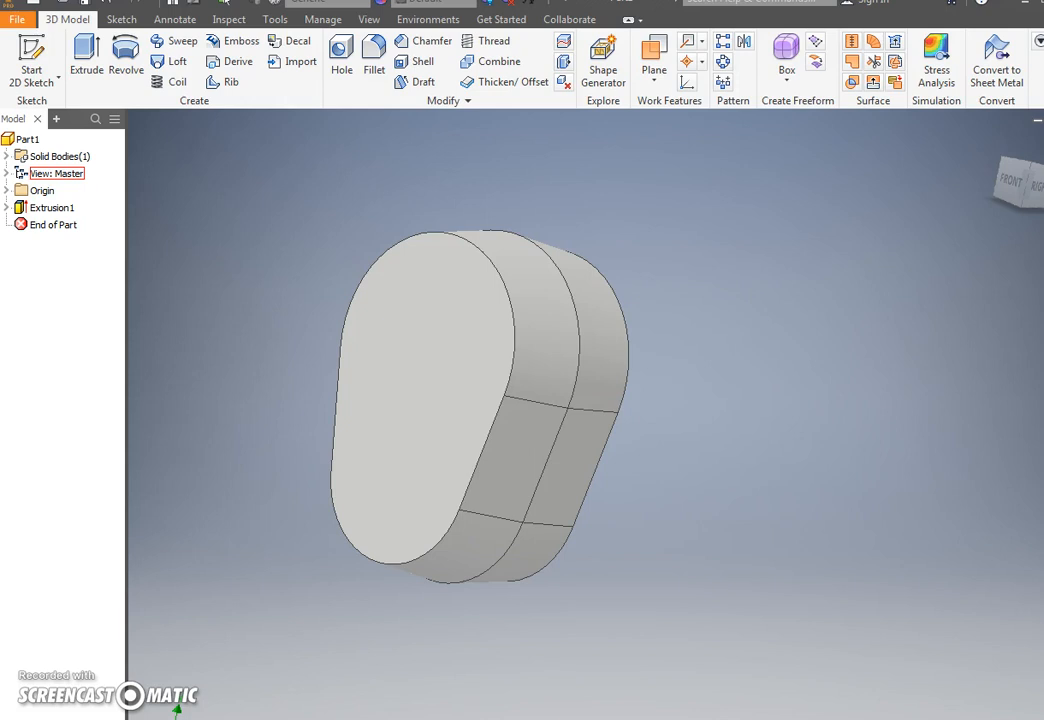
left_click(462, 358)
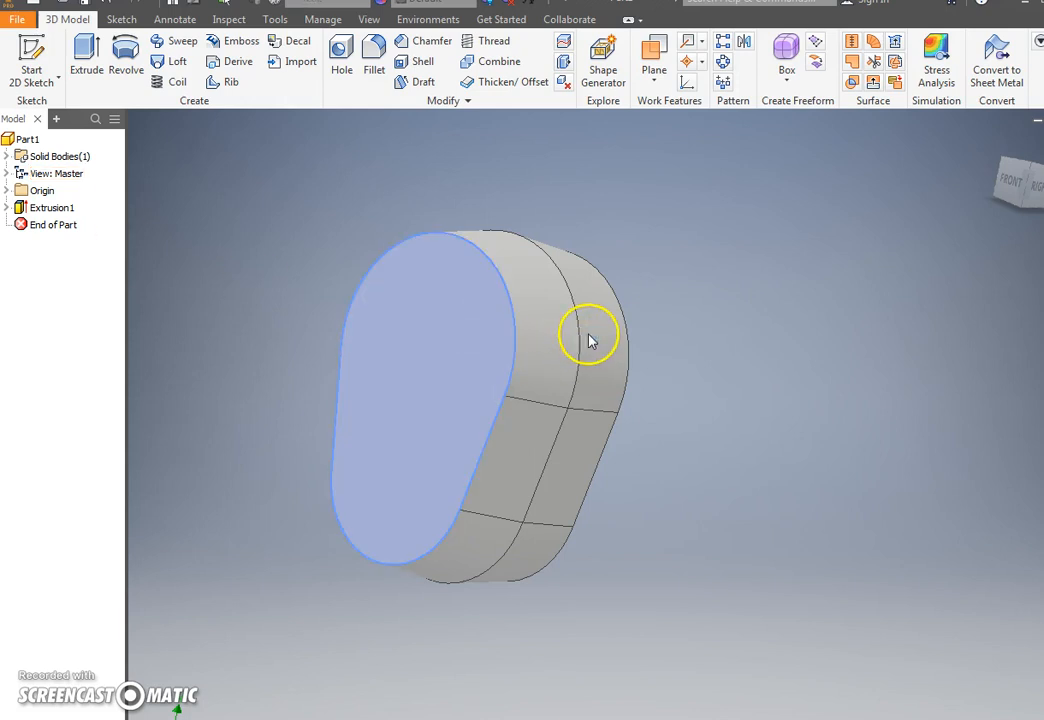
key("s")
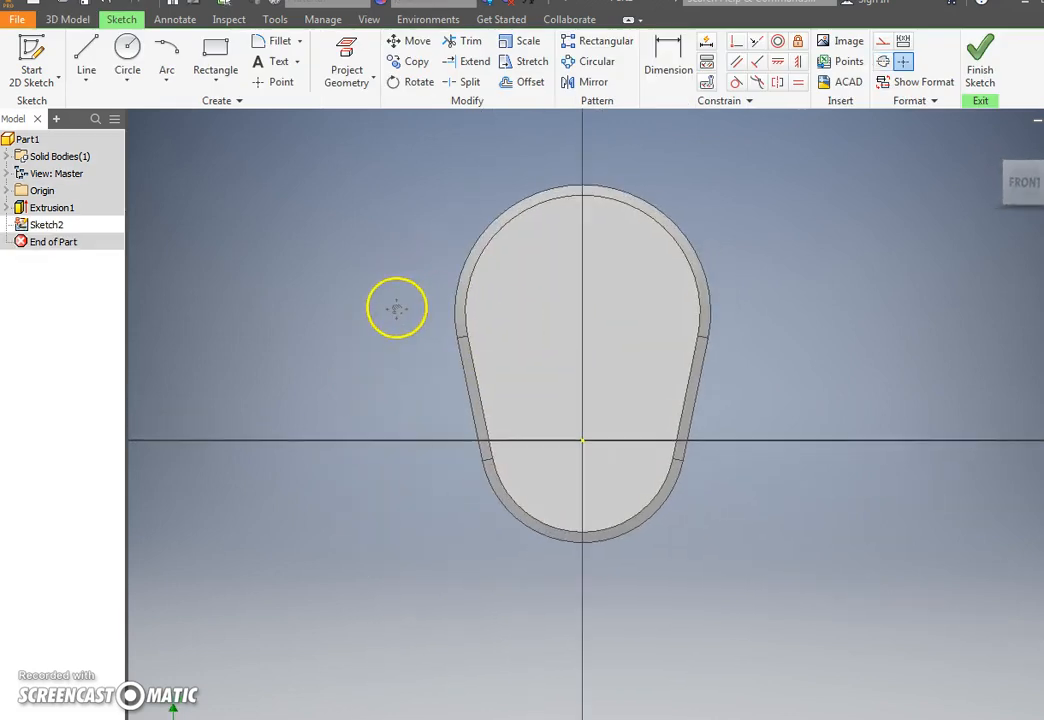
middle_click_drag(403, 322, 343, 310)
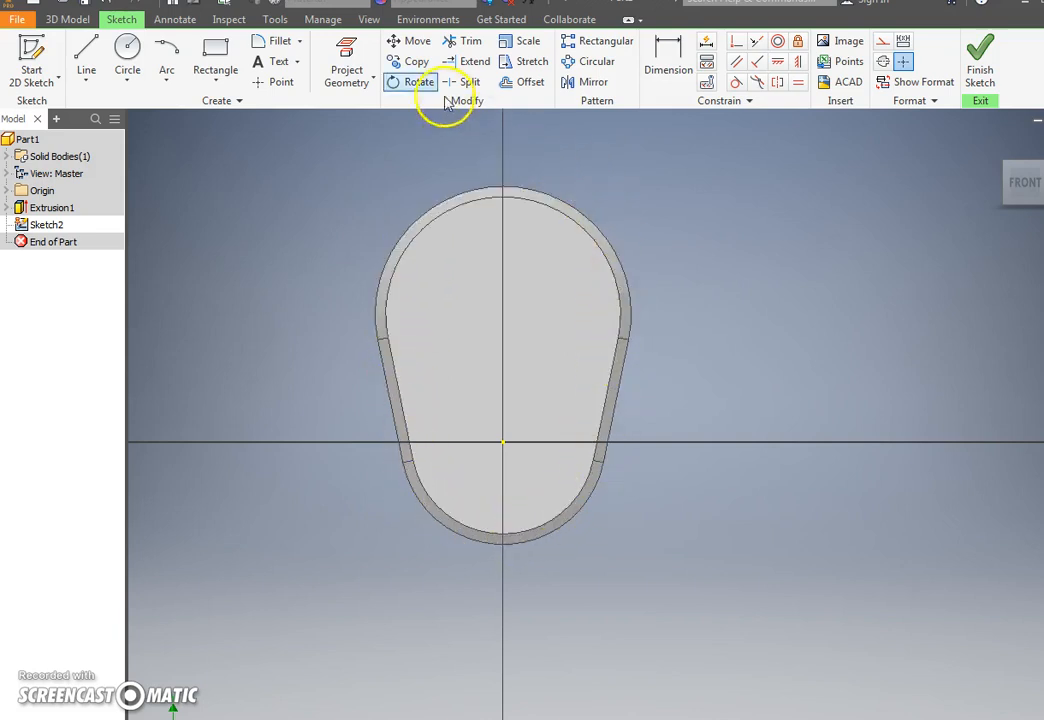
Project the front face's outline into the sketch as reference geometry
left_click(350, 50)
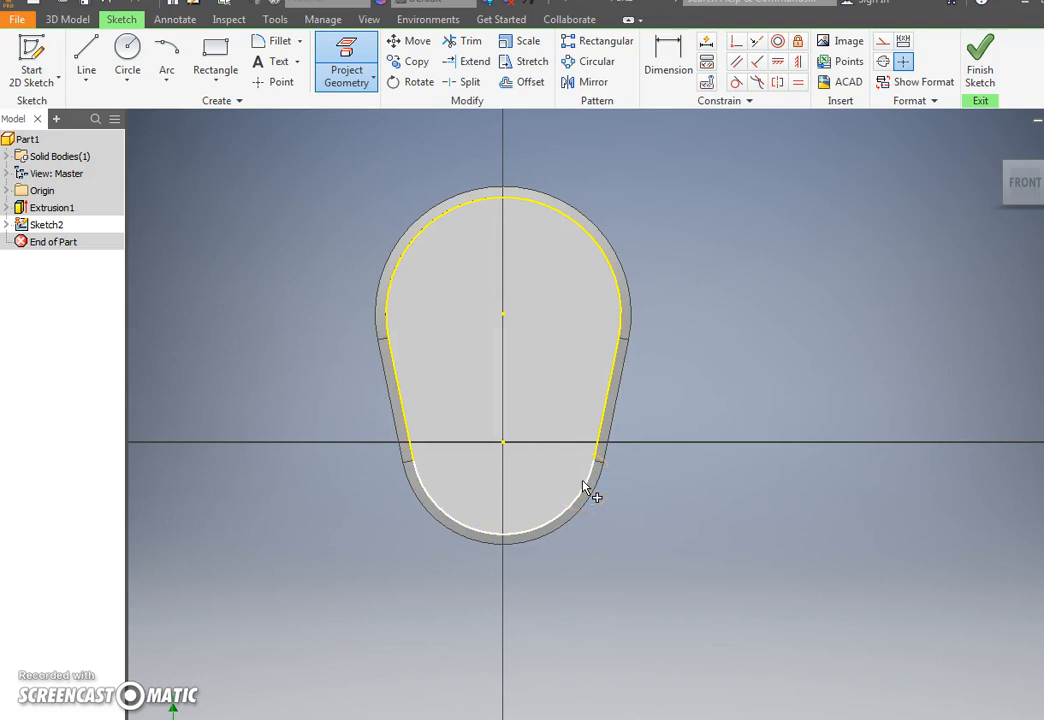
left_click(536, 412)
left_click(482, 177)
Offset the projected outline 0.125 in inward and finish the sketch
left_click(512, 90)
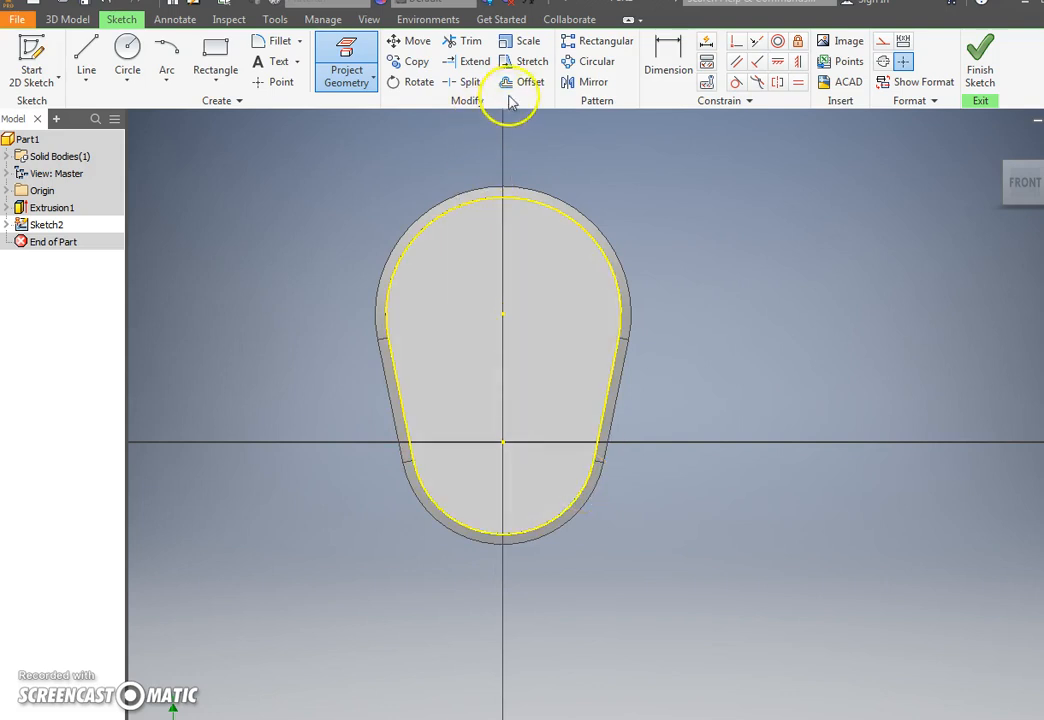
left_click(521, 88)
left_click(522, 203)
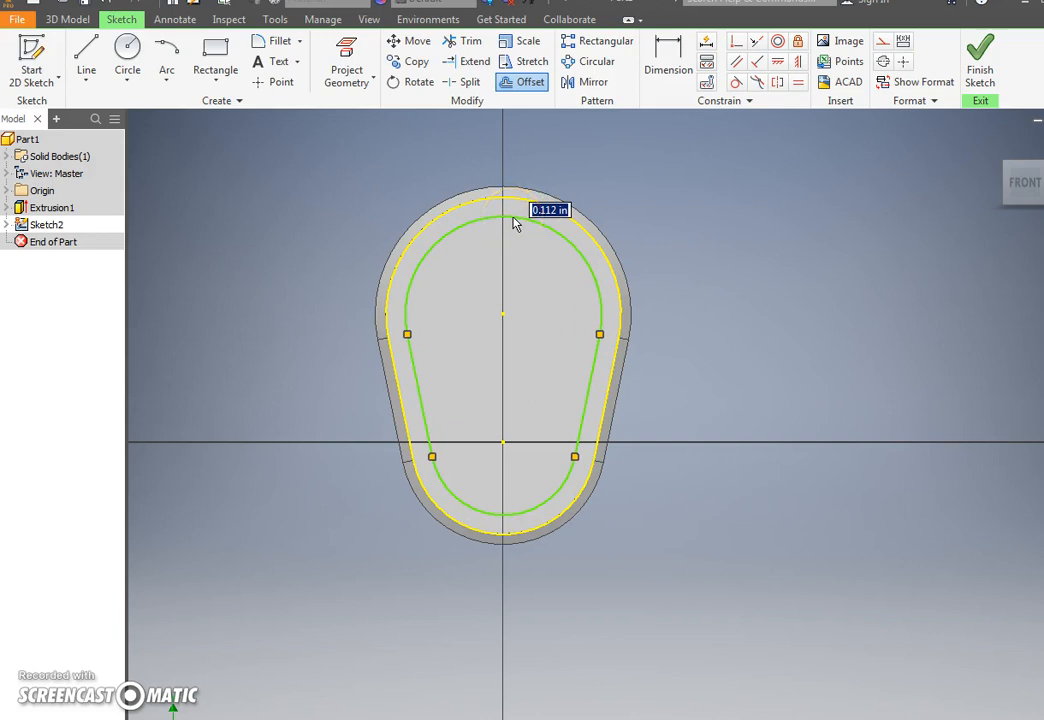
key("Return")
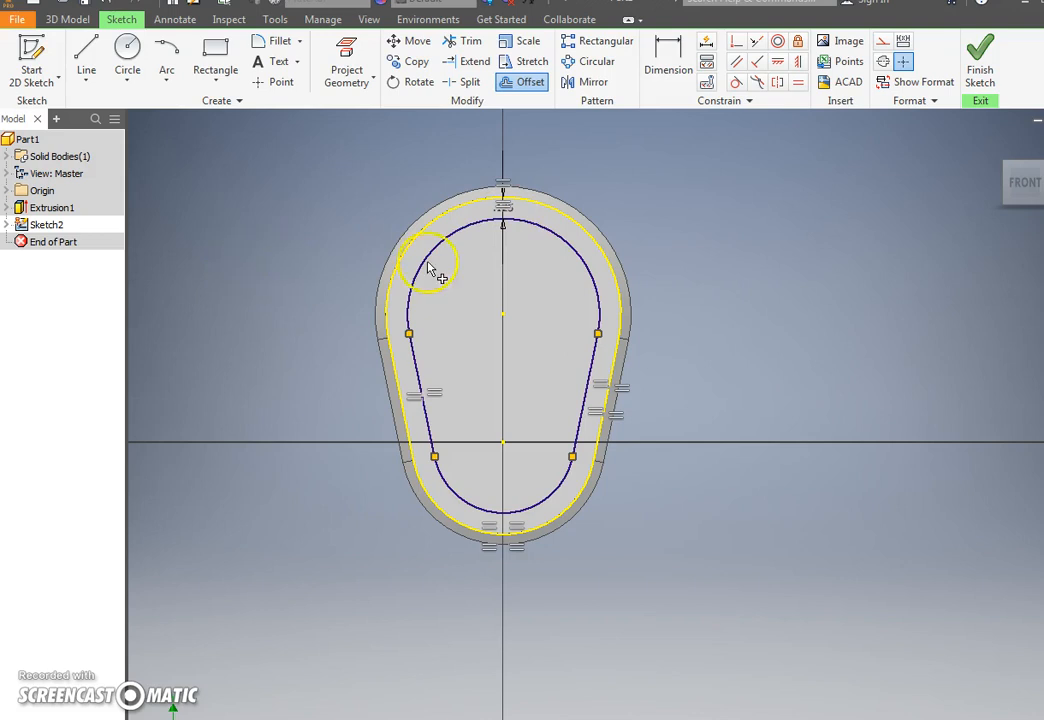
left_click(982, 42)
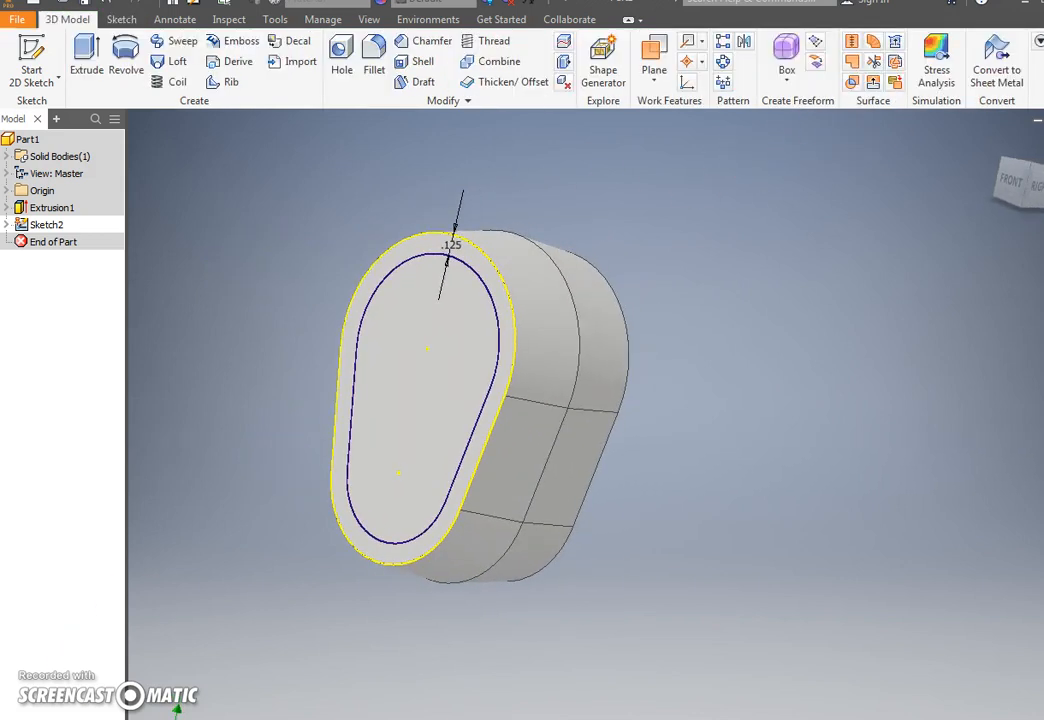
Cut the region inside the offset outline 0.1 in deep into the body with Extrude
left_click(86, 60)
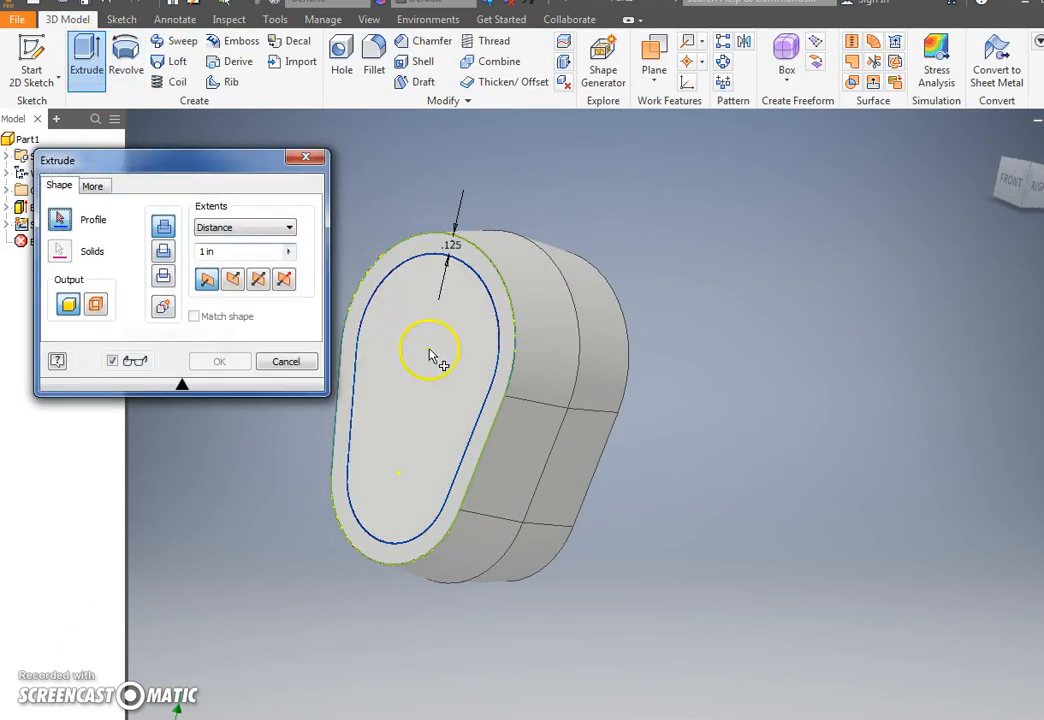
left_click(449, 359)
left_click(232, 279)
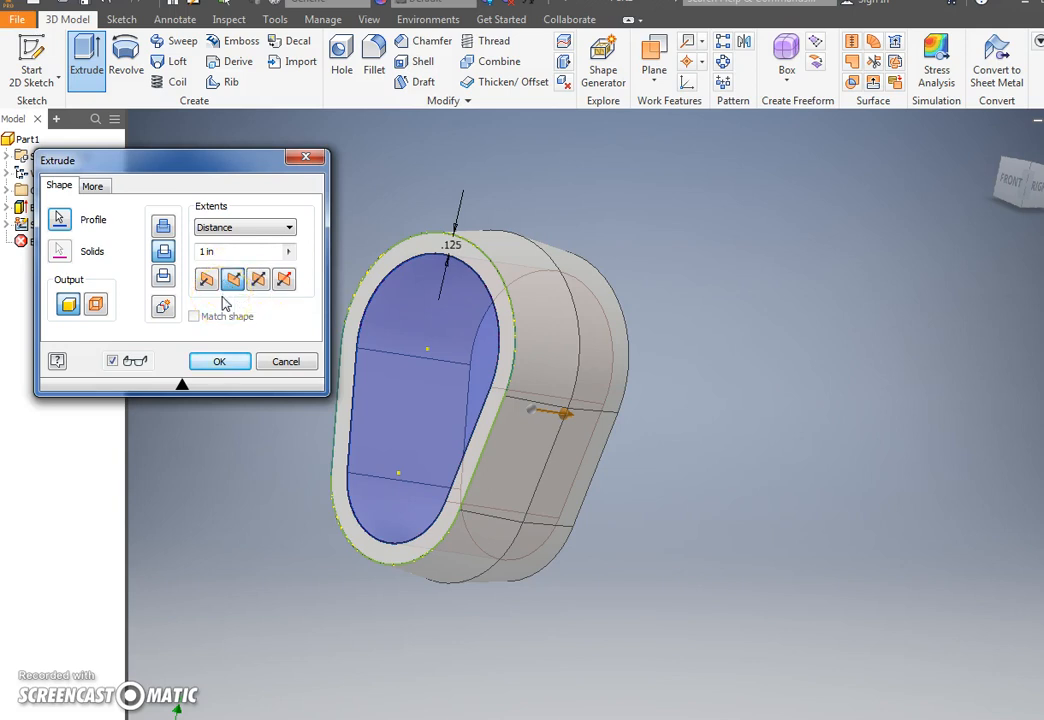
left_click(164, 254)
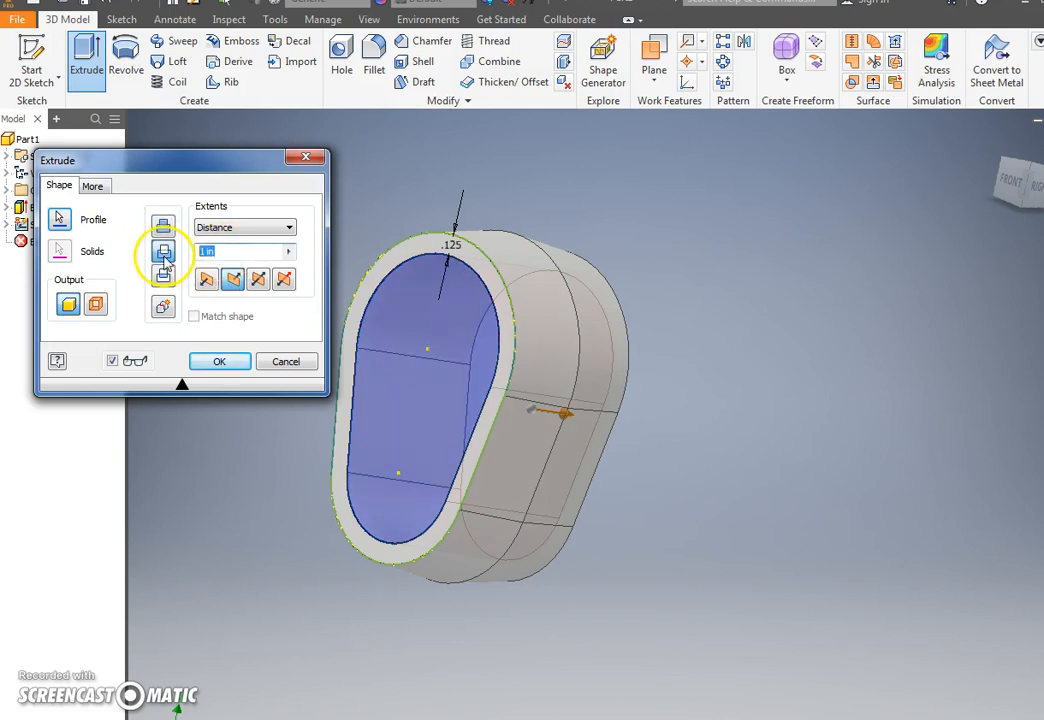
type(".1")
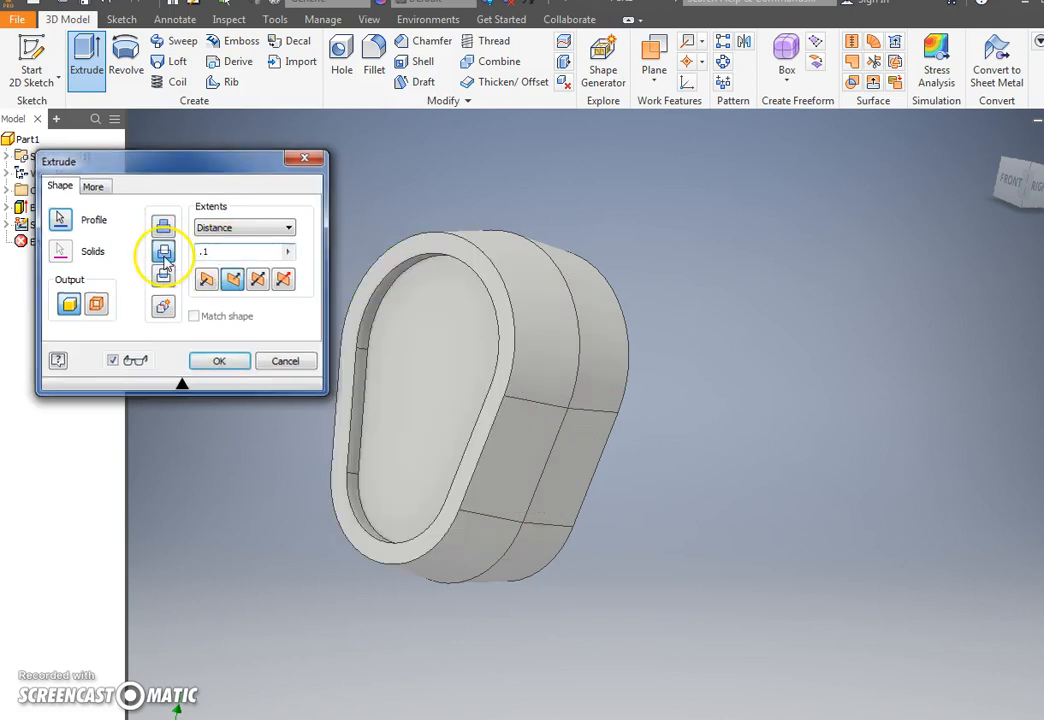
key("Return")
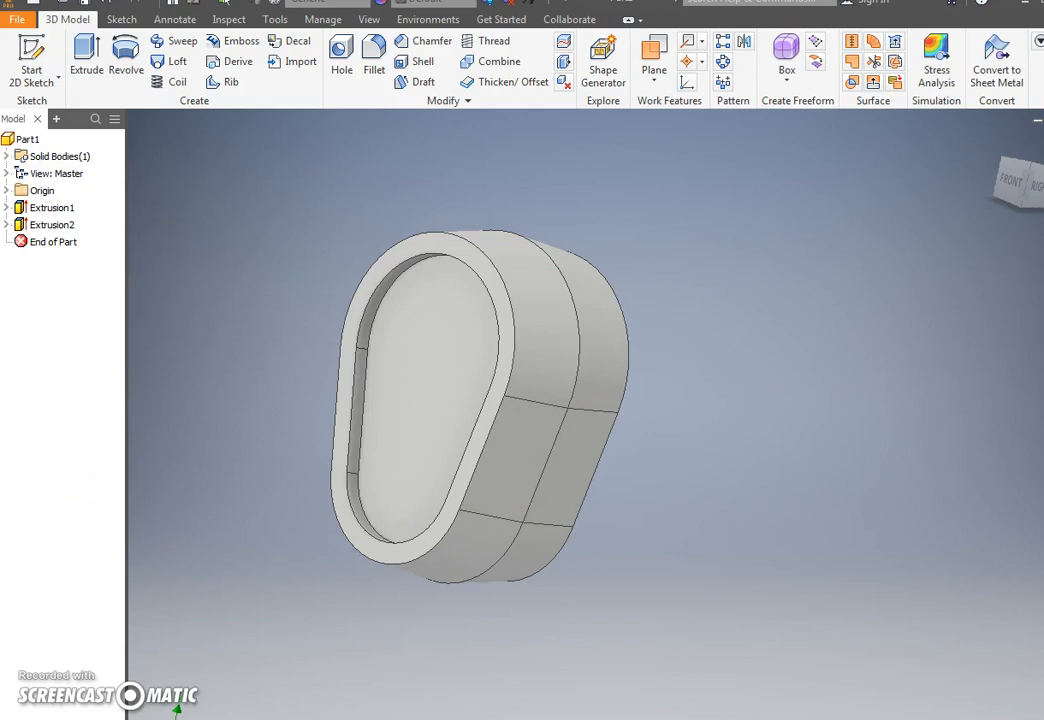
Start a sketch on the recessed face and draw a 0.75 in diameter circle centered on the origin
left_click(436, 362)
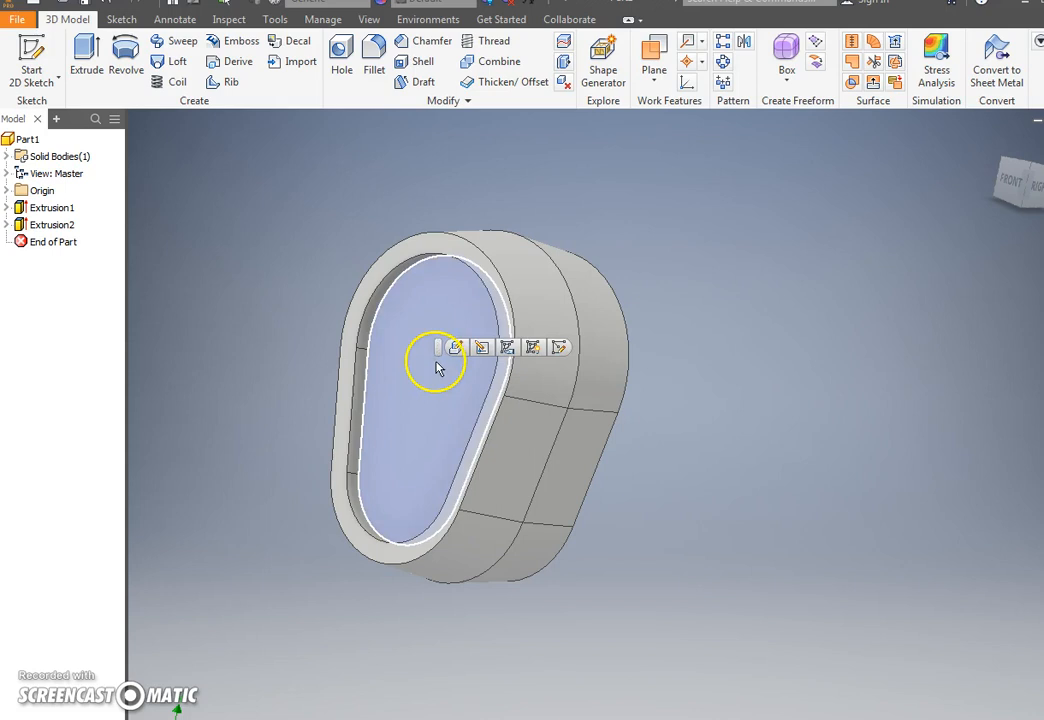
left_click(559, 347)
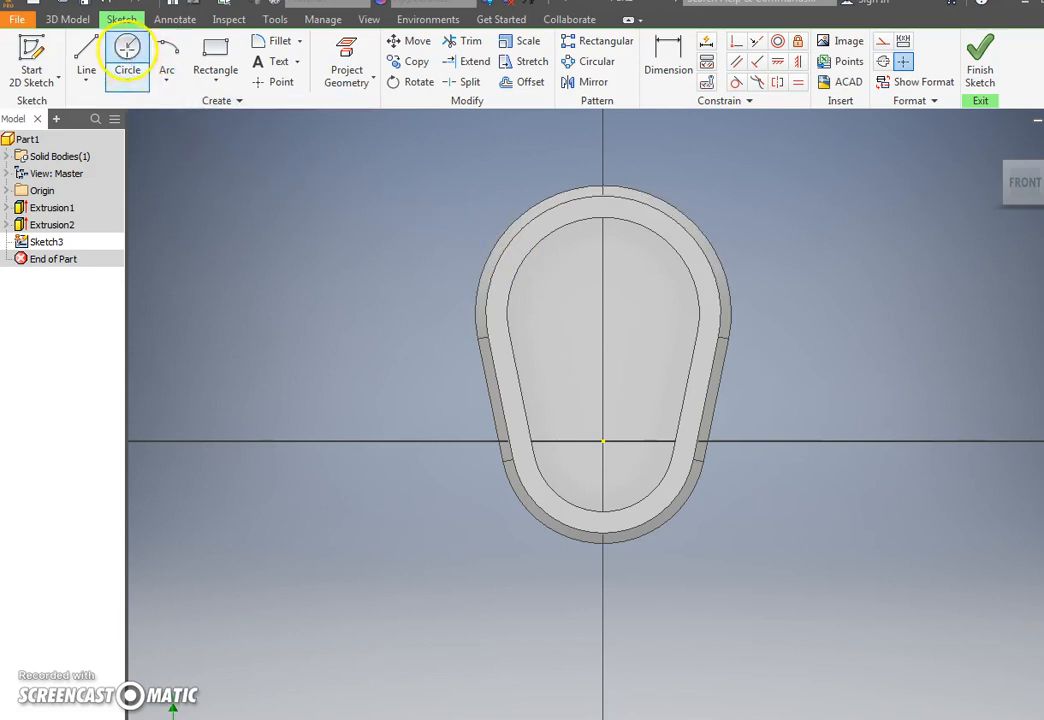
left_click(127, 47)
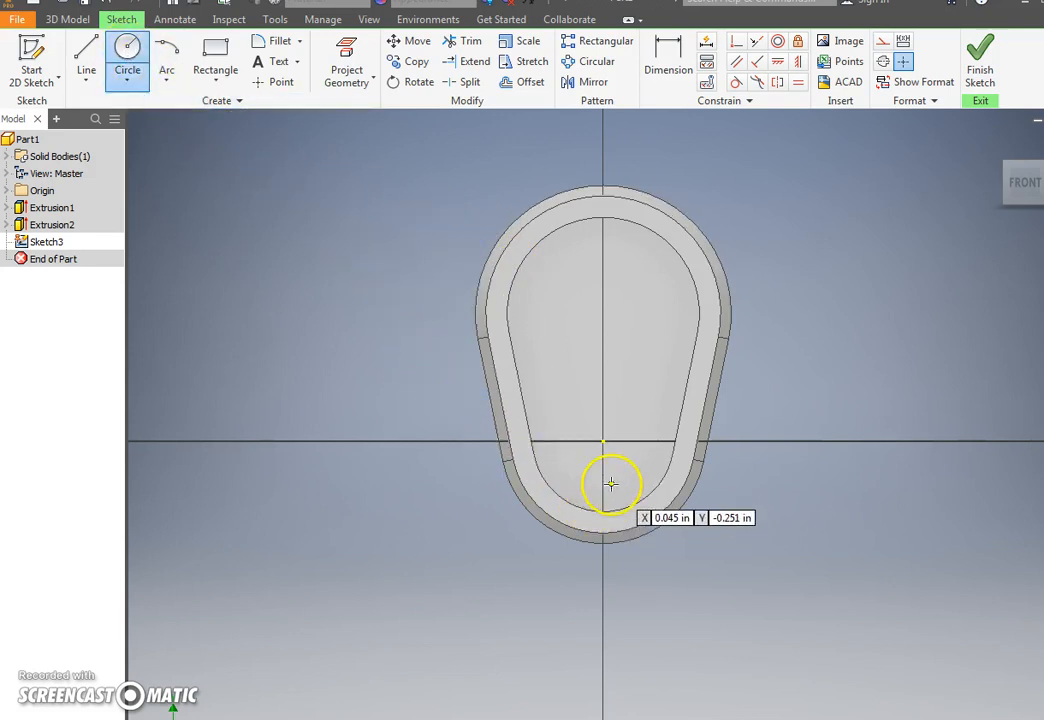
left_click(602, 441)
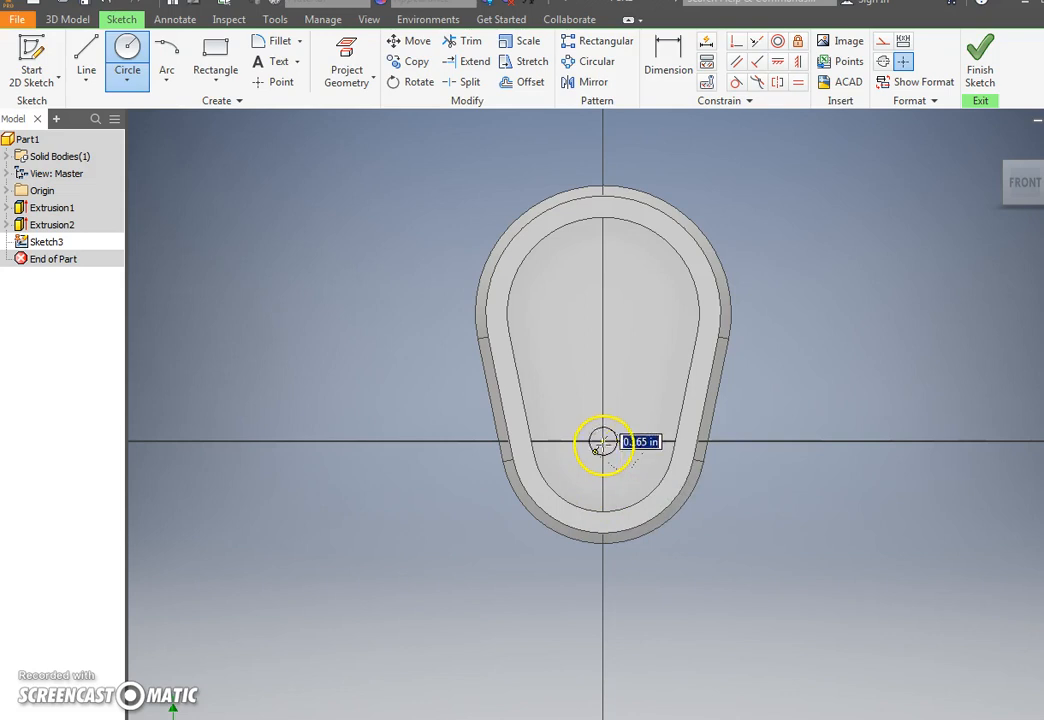
type(".750")
key("Return")
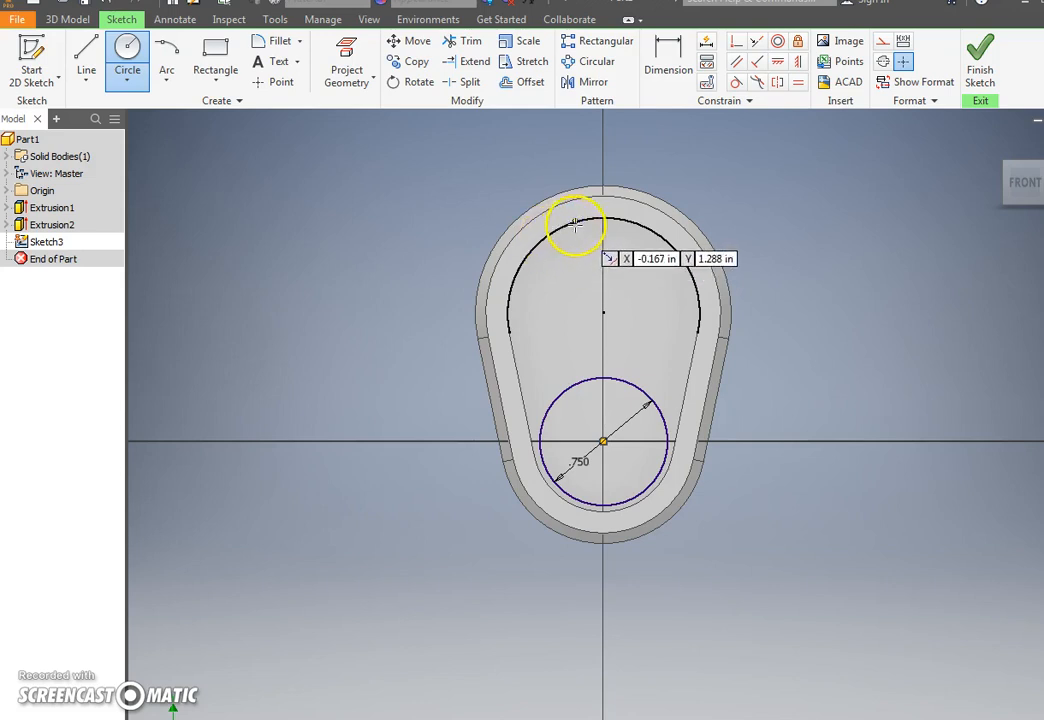
Draw a 1 in diameter circle centered on the recess's upper arc center
left_click(603, 312)
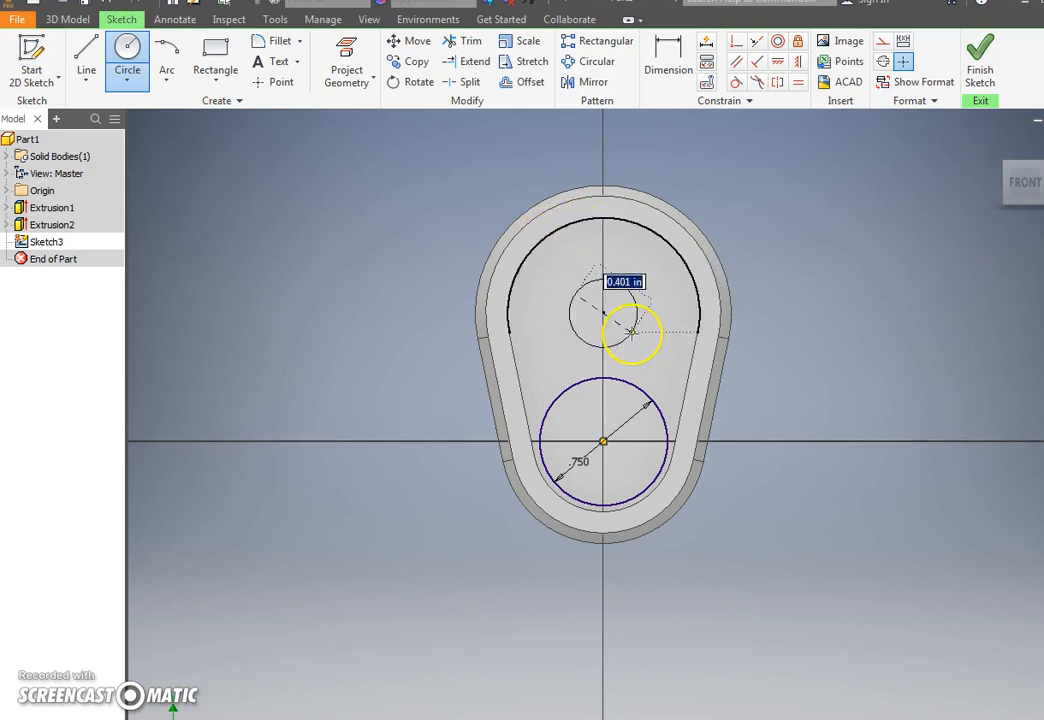
type("1")
key("Return")
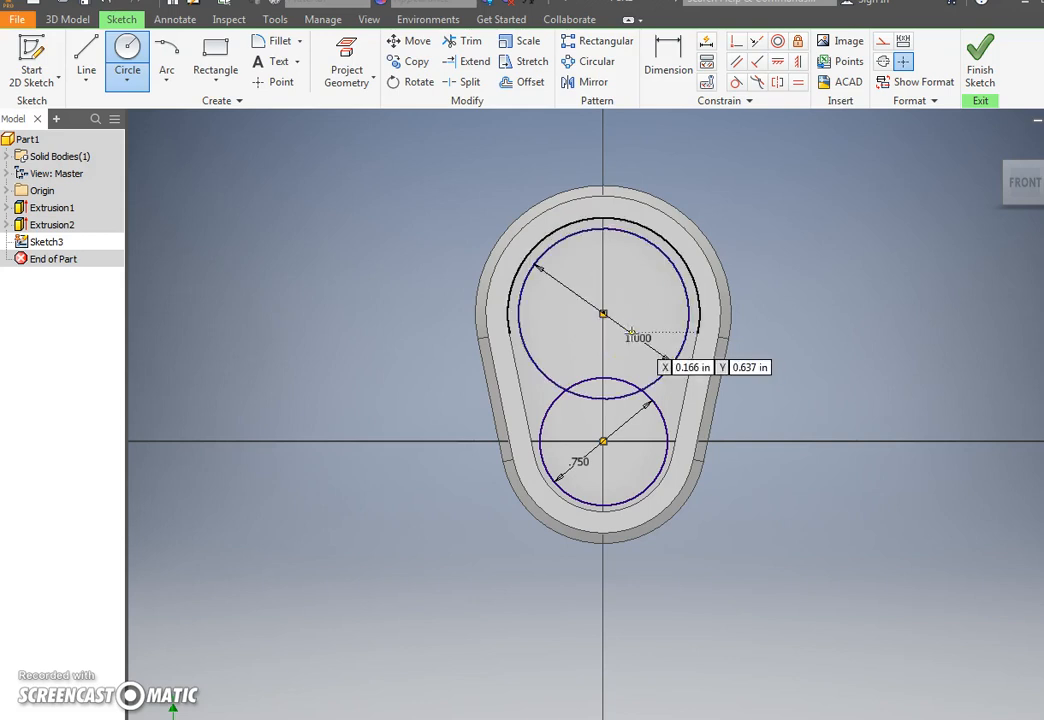
Trim away the overlapping inner arcs of the two circles to leave one figure-eight outline, and finish the sketch
left_click(635, 289)
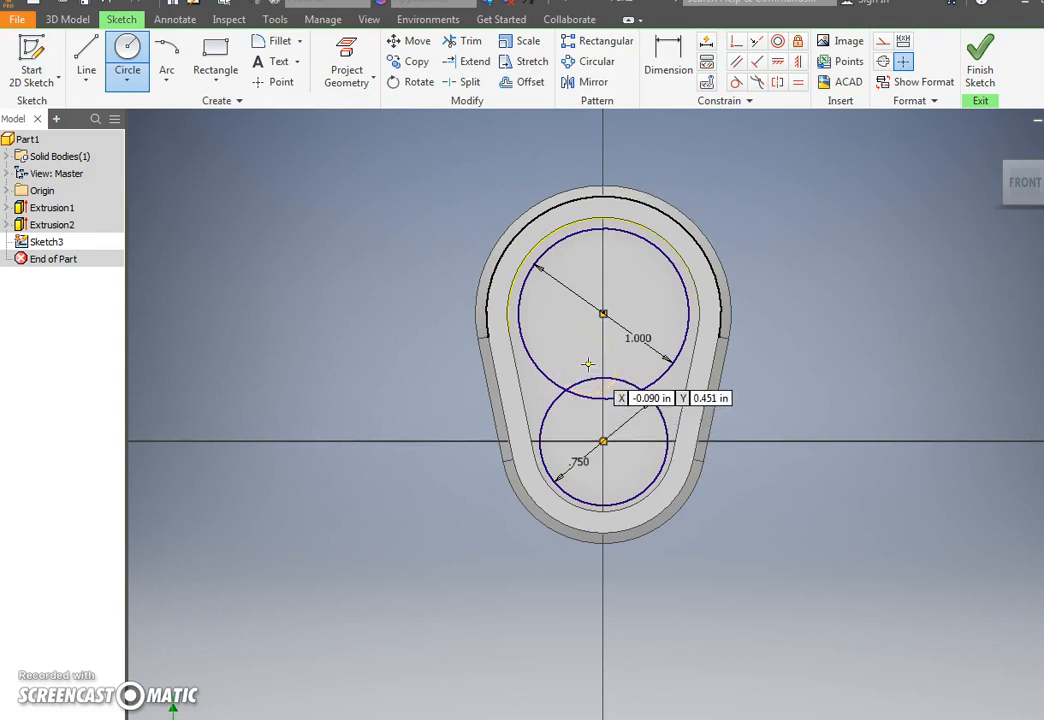
left_click(468, 41)
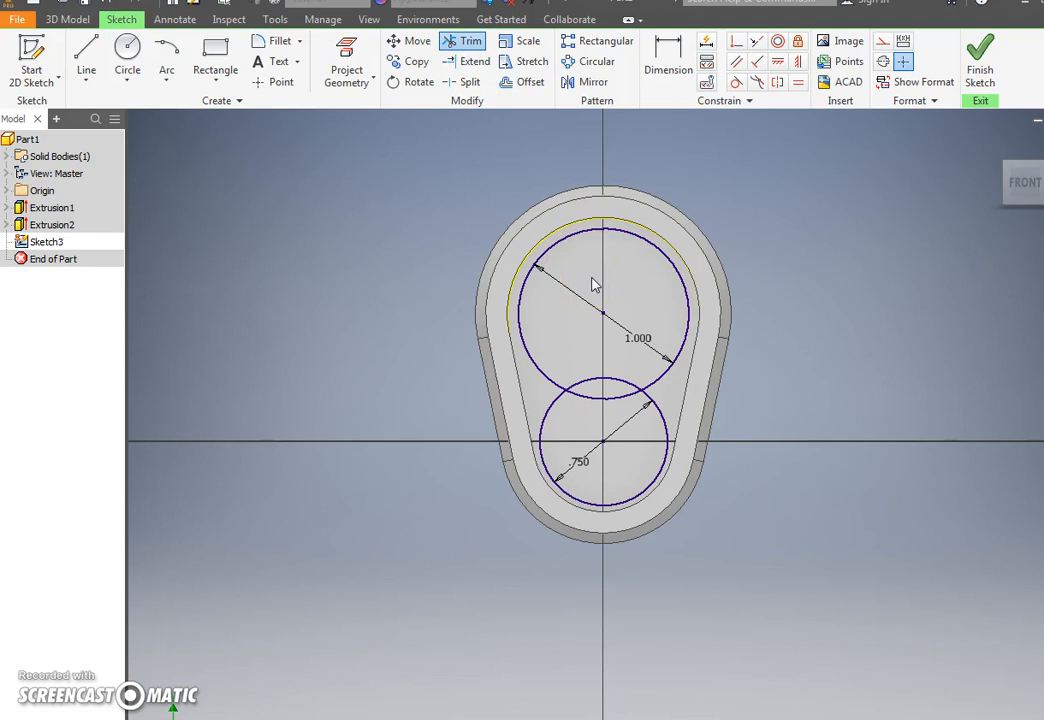
left_click_drag(595, 315, 601, 423)
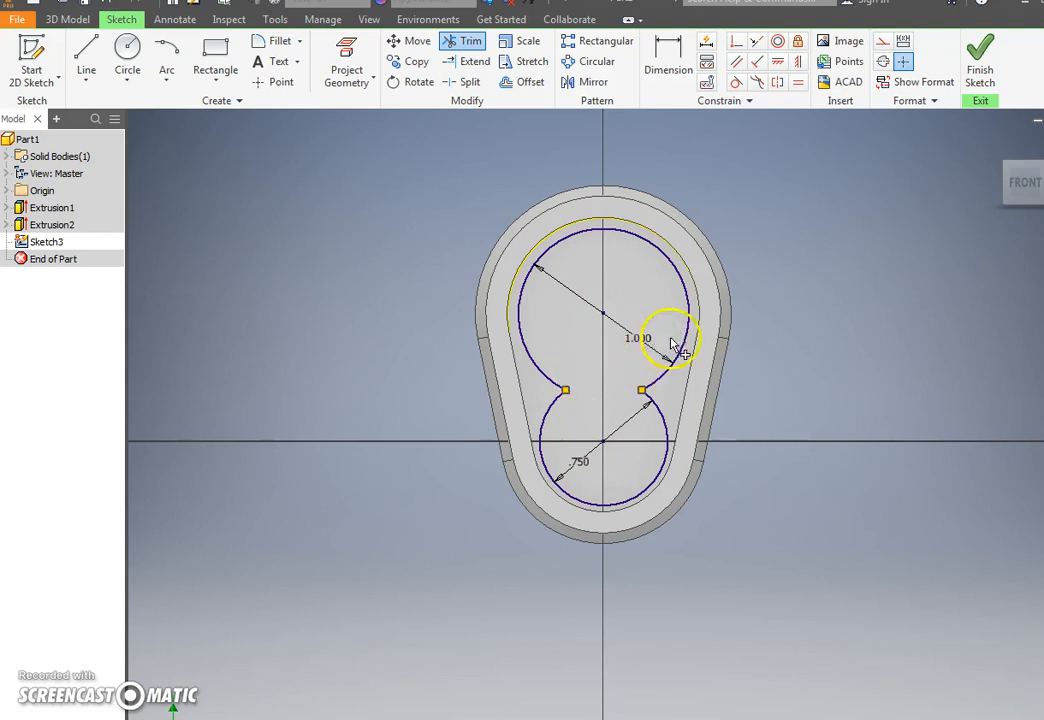
left_click(979, 58)
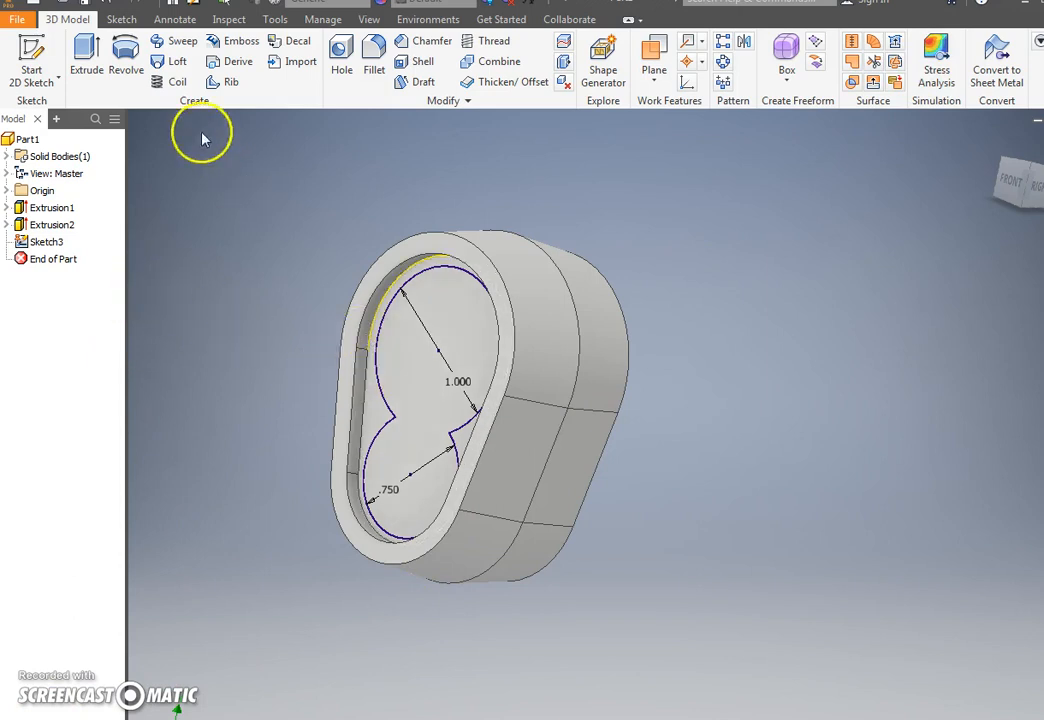
Cut the figure-eight profile 0.75 in deep into the body with Extrude
left_click(86, 58)
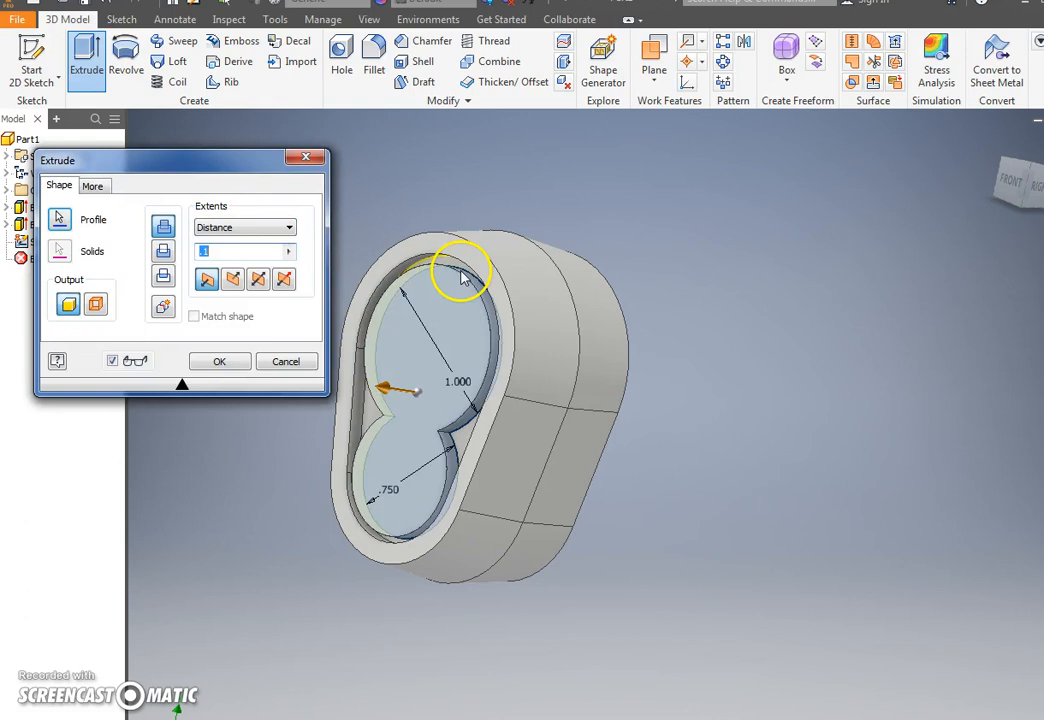
left_click(232, 279)
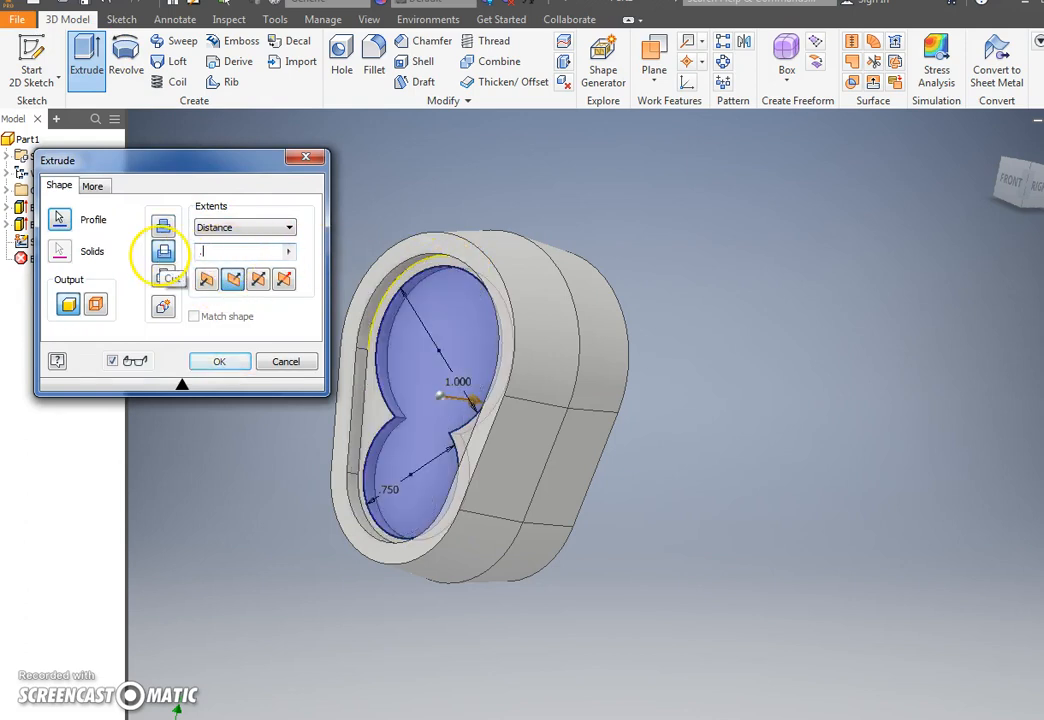
left_click(164, 252)
left_click(215, 362)
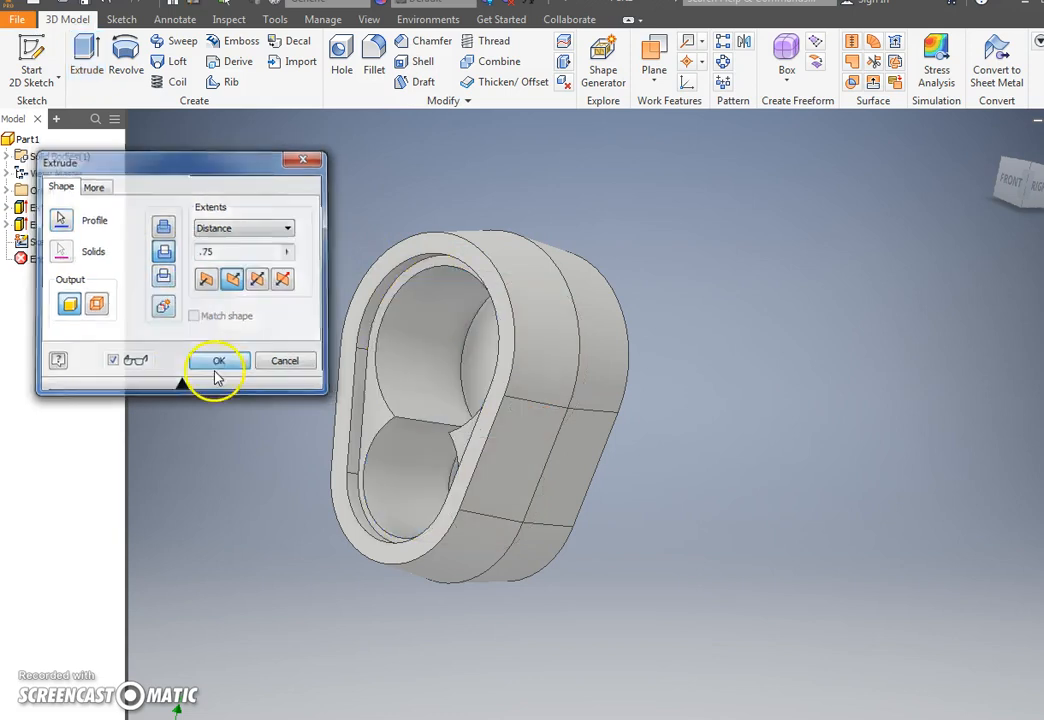
Start a sketch on the floor of the figure-eight pocket and draw a 0.3 in diameter circle centered on the origin
middle_click_drag(226, 389, 282, 397, "shift")
left_click_drag(282, 397, 282, 400, "shift")
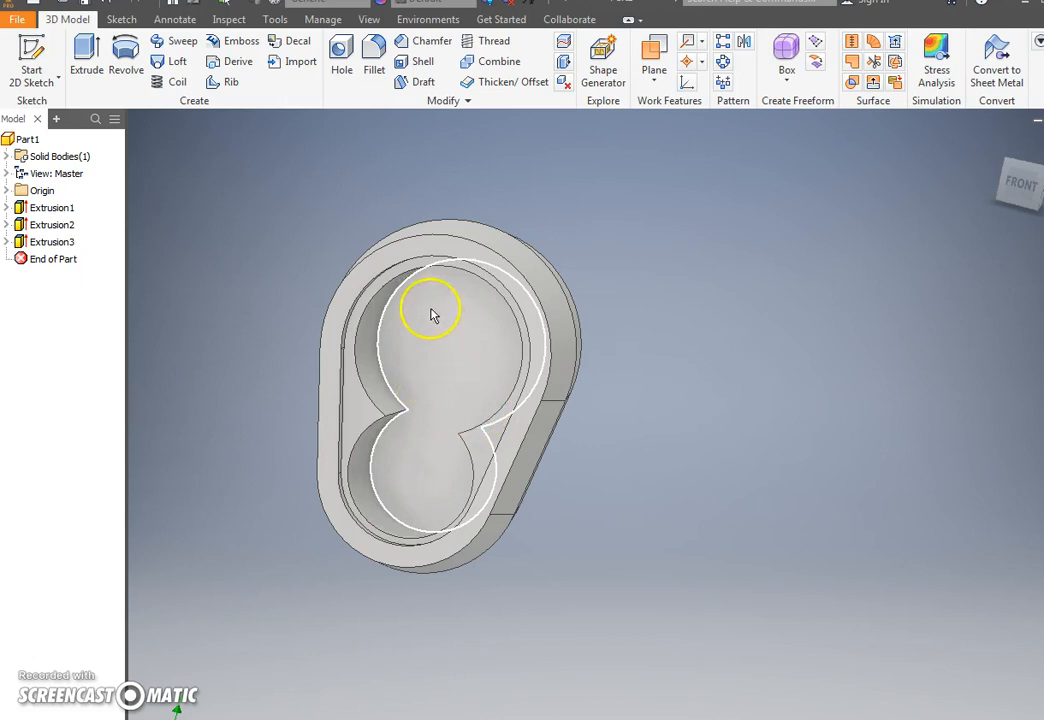
left_click(437, 358)
left_click(563, 345)
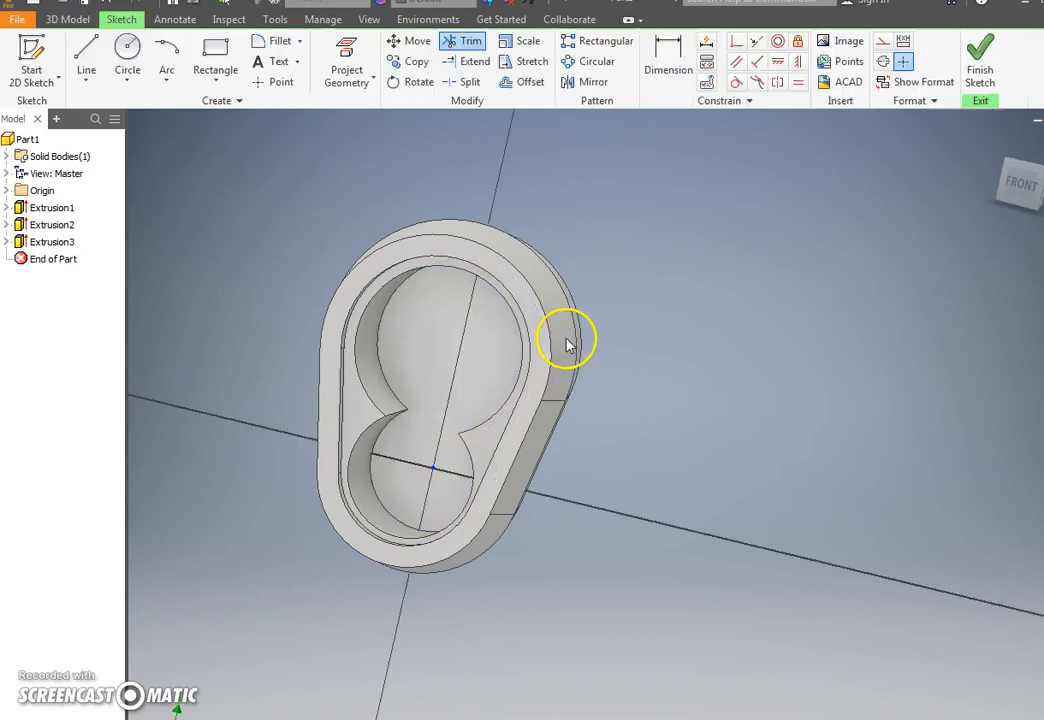
left_click(127, 52)
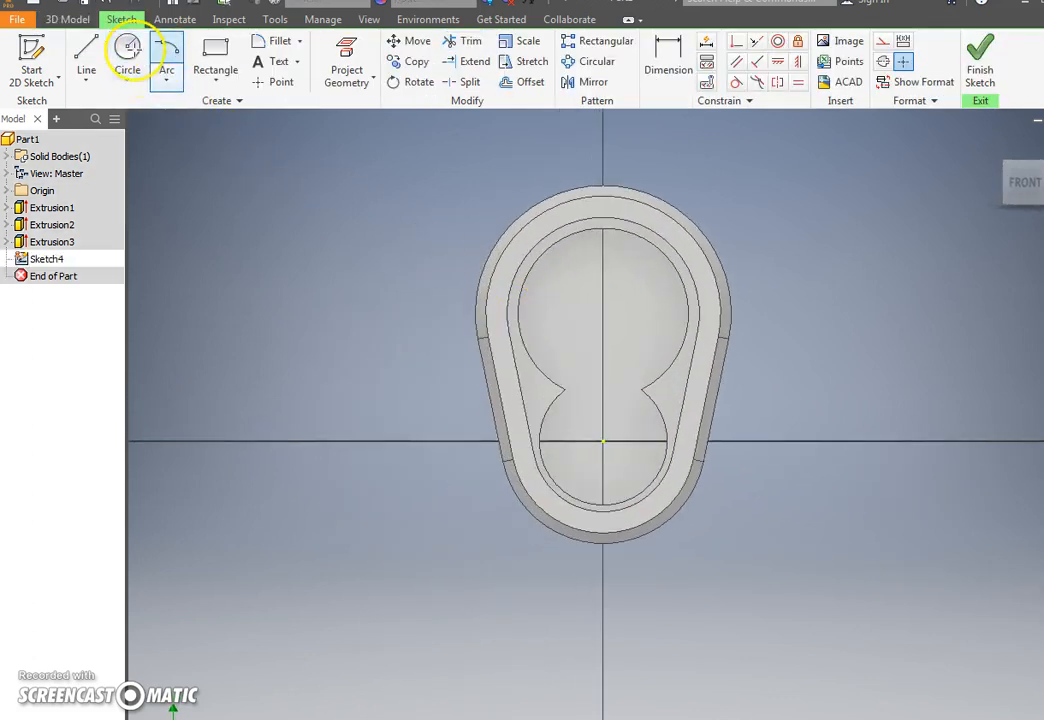
left_click(602, 441)
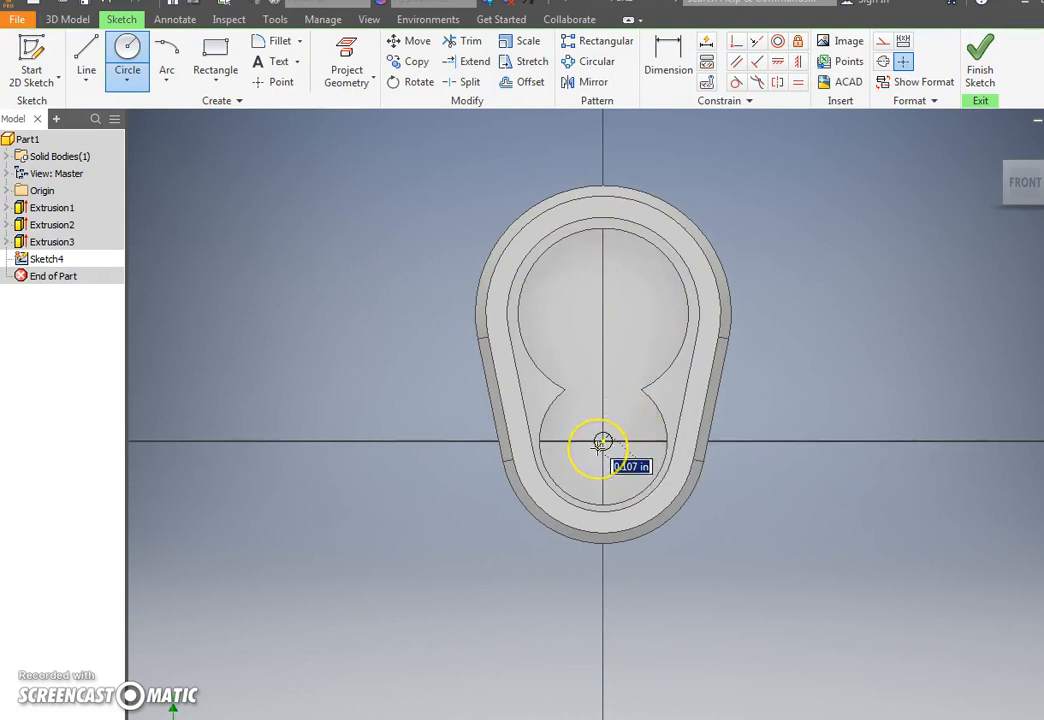
type(".300")
key("Return")
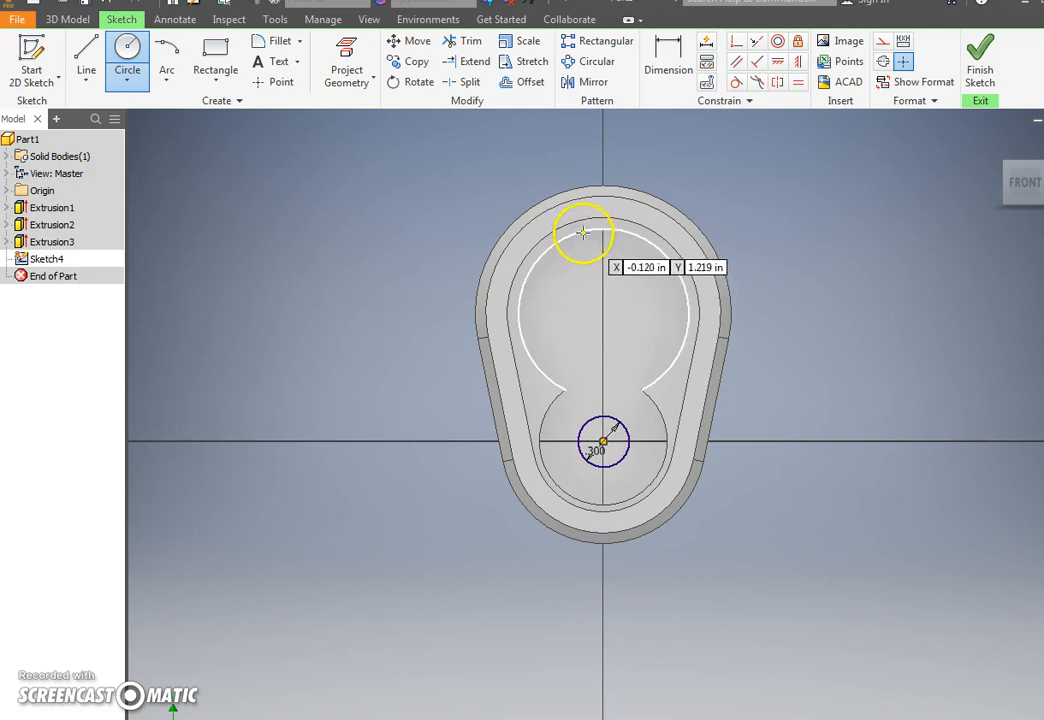
Draw a 0.375 in diameter circle centered on the pocket's large upper arc center and finish the sketch
left_click(603, 312)
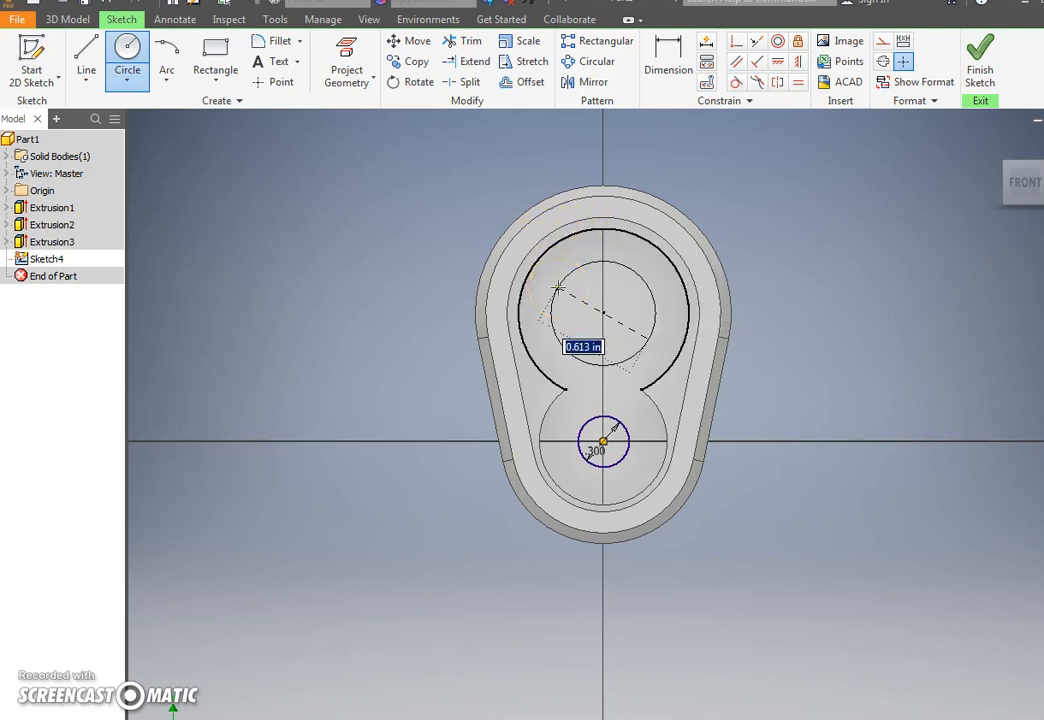
type(".375")
key("Return")
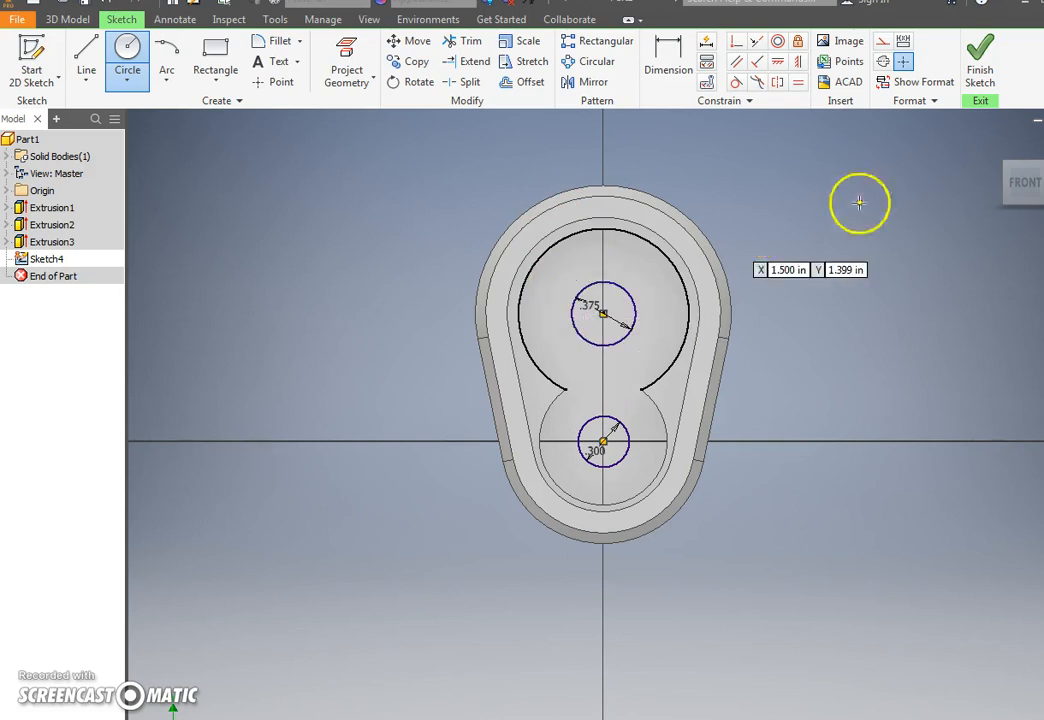
left_click(978, 62)
Cut both circles from the pocket floor through the back of the body with Extrude, using the To Next extent
left_click(84, 62)
left_click(468, 358)
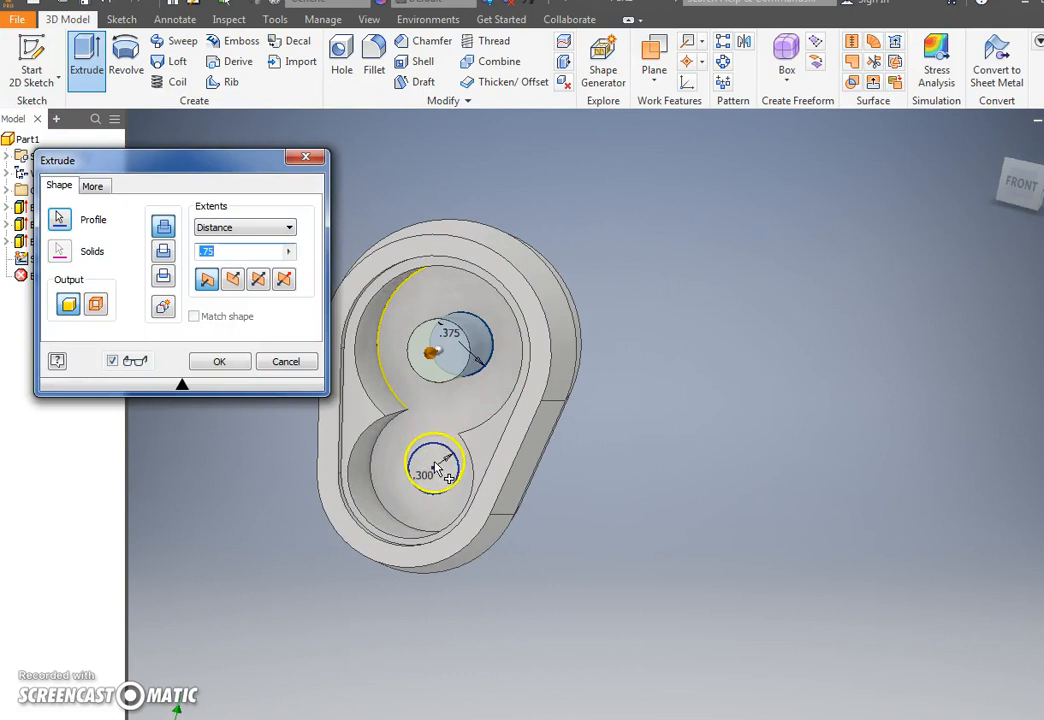
left_click(433, 460)
left_click(233, 280)
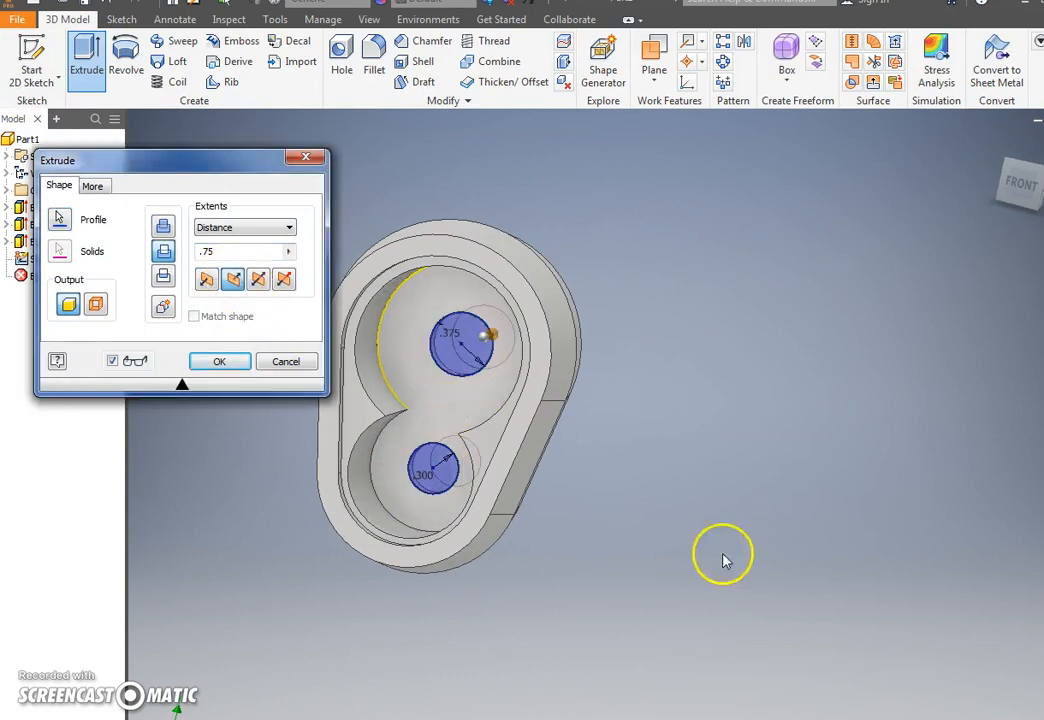
middle_click_drag(797, 631, 629, 613, "shift")
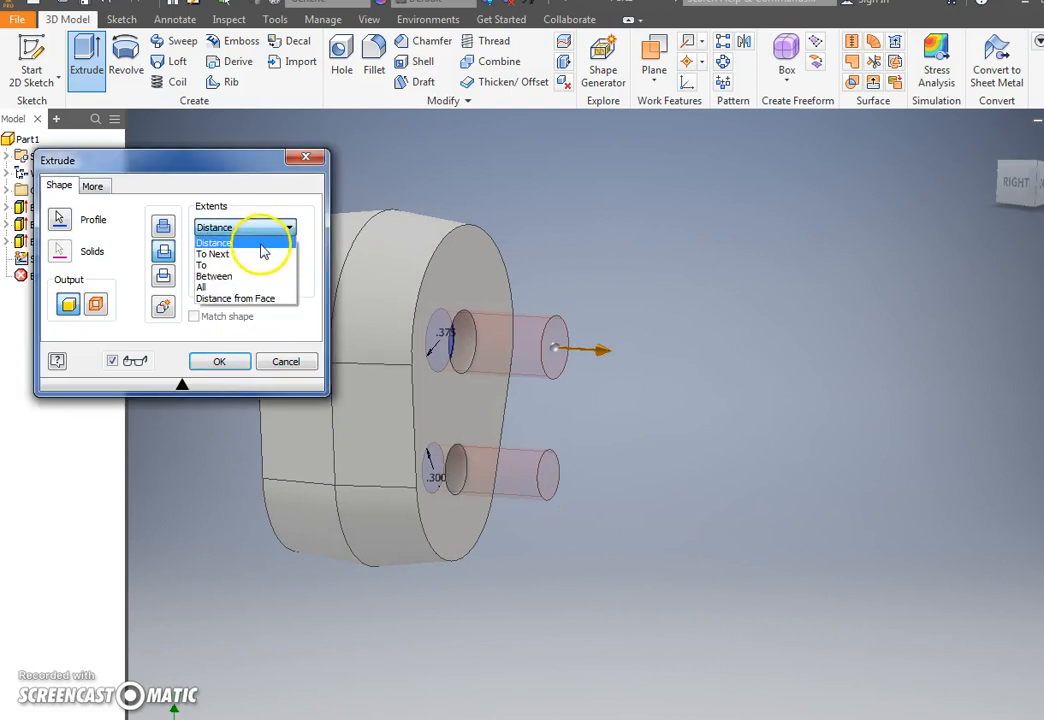
left_click(262, 254)
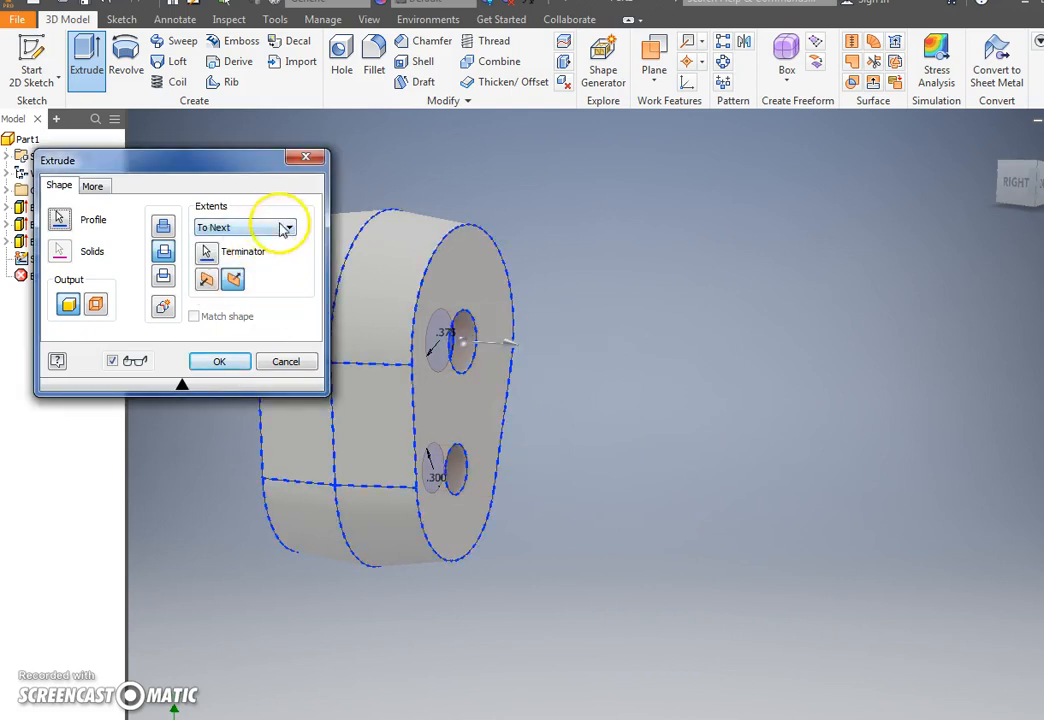
middle_click_drag(523, 515, 366, 343, "shift")
left_click(218, 364)
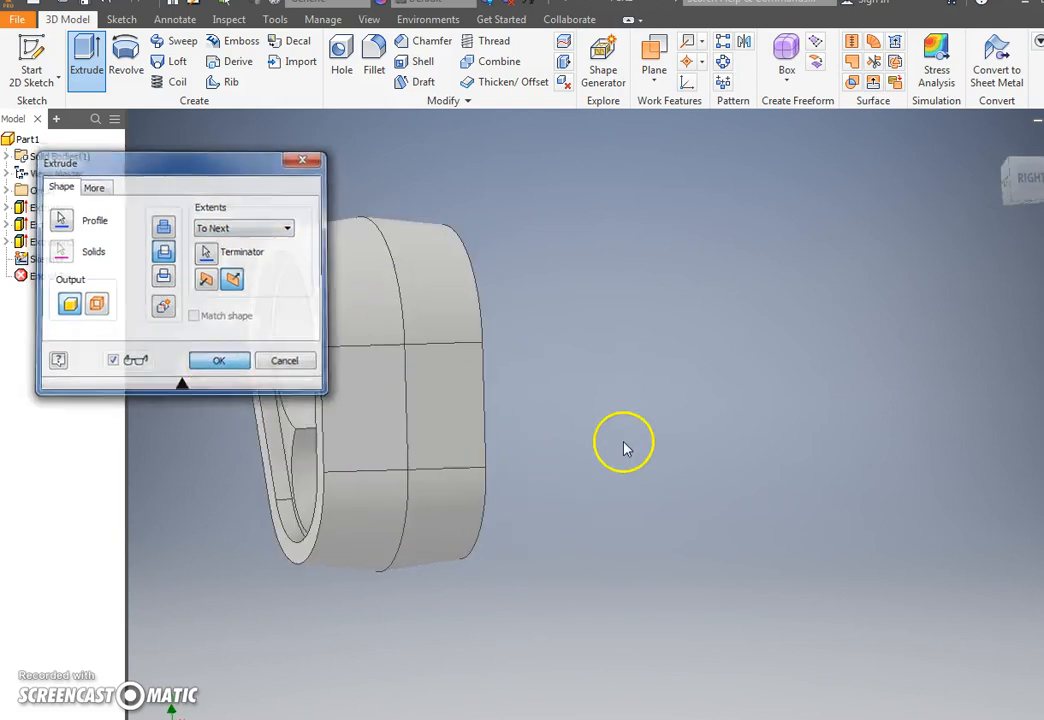
mouse_move(611, 436)
middle_mouse_down("shift")
mouse_move(739, 445)
mouse_move(710, 417)
mouse_move(695, 438)
middle_mouse_up("shift")
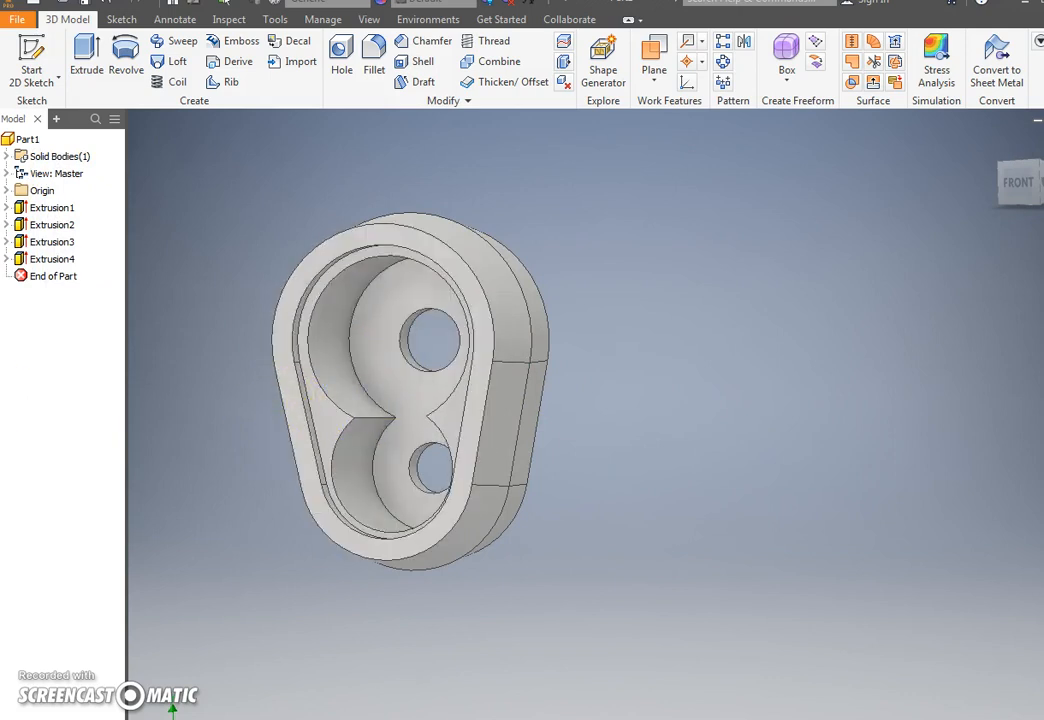
middle_click_drag(244, 536, 261, 465)
scroll(287, 514, "down", 3)
middle_click_drag(291, 510, 298, 459)
scroll(586, 414, "up", 3)
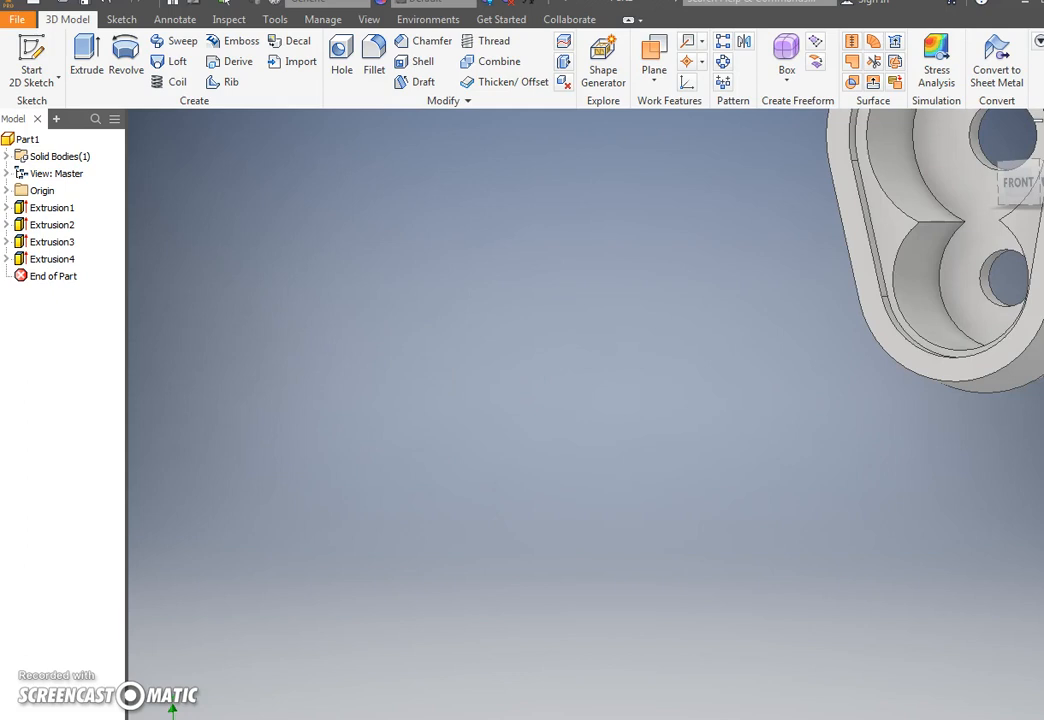
middle_click_drag(368, 452, 314, 529)
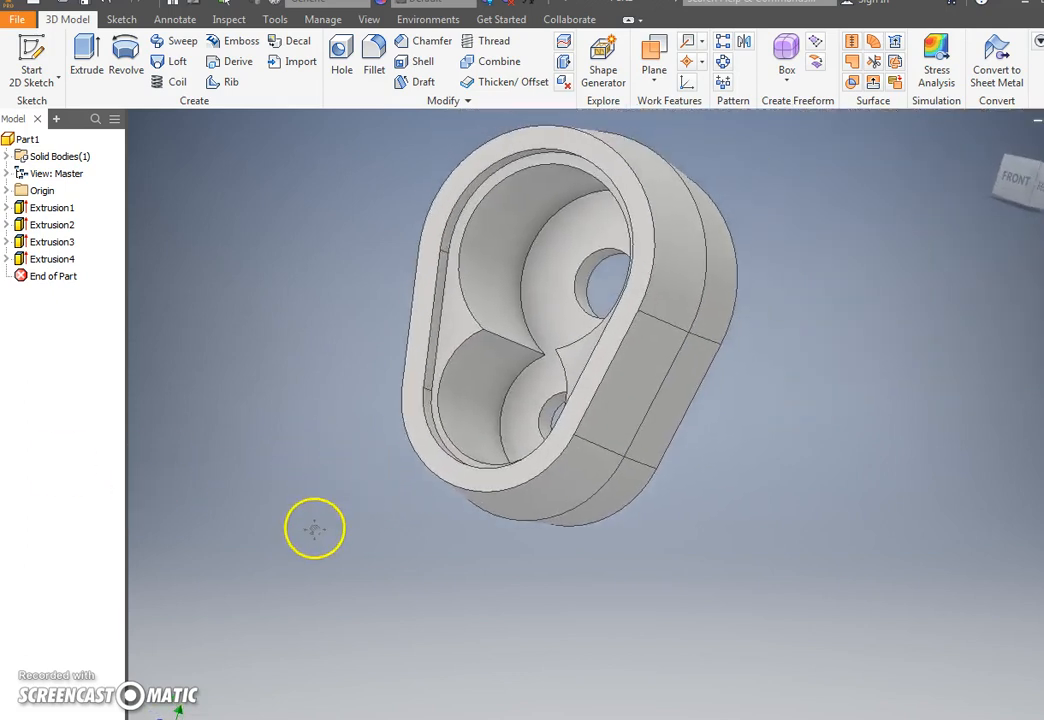
scroll(314, 529, "down", 3)
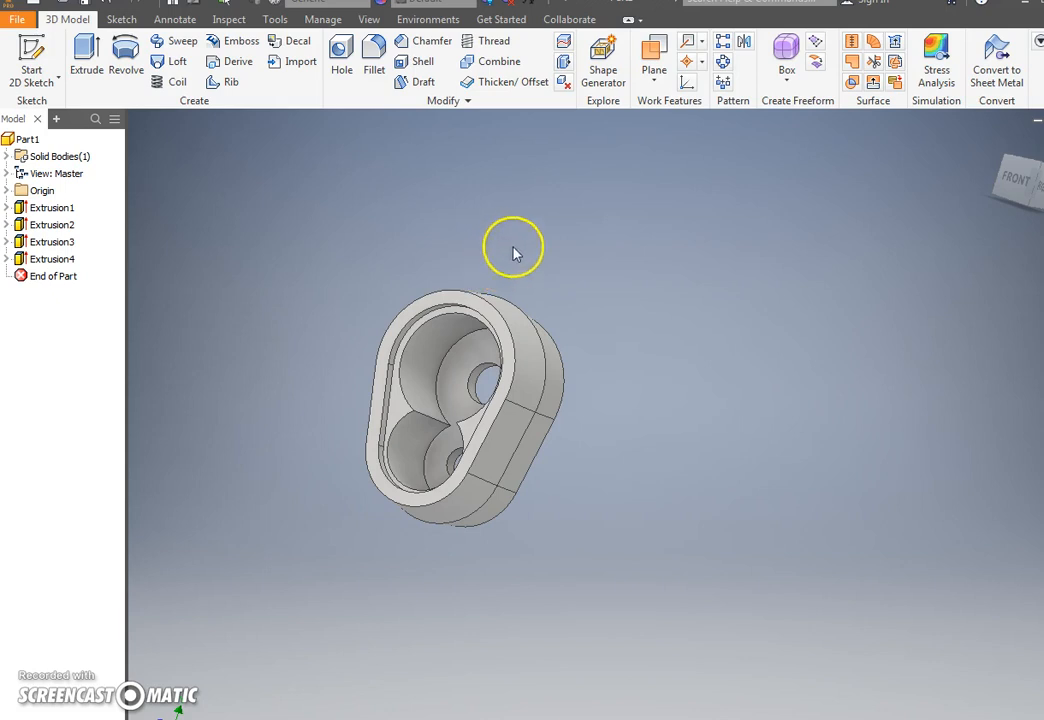
Create a work plane offset -4 in from the XZ plane, below the body
left_click(652, 84)
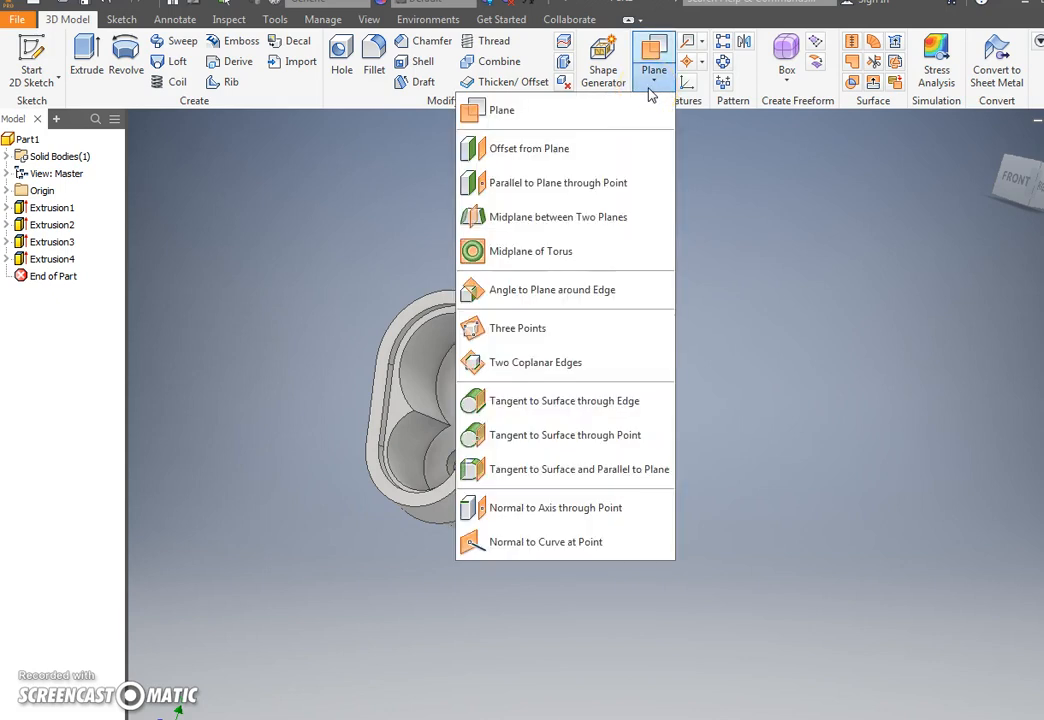
left_click(560, 152)
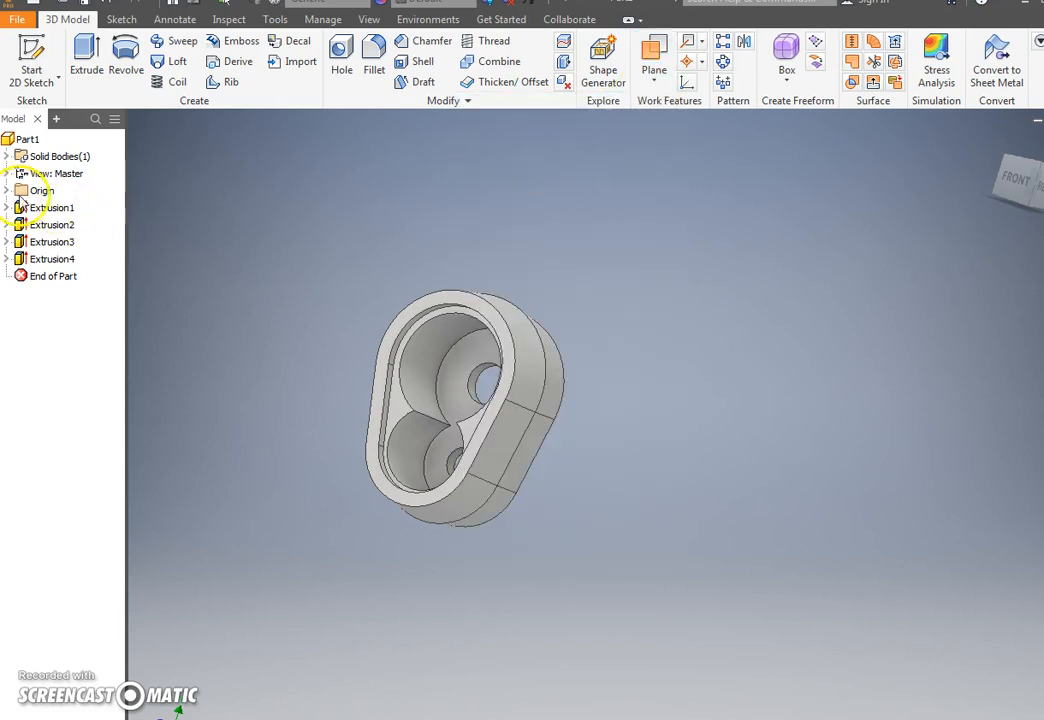
left_click(6, 190)
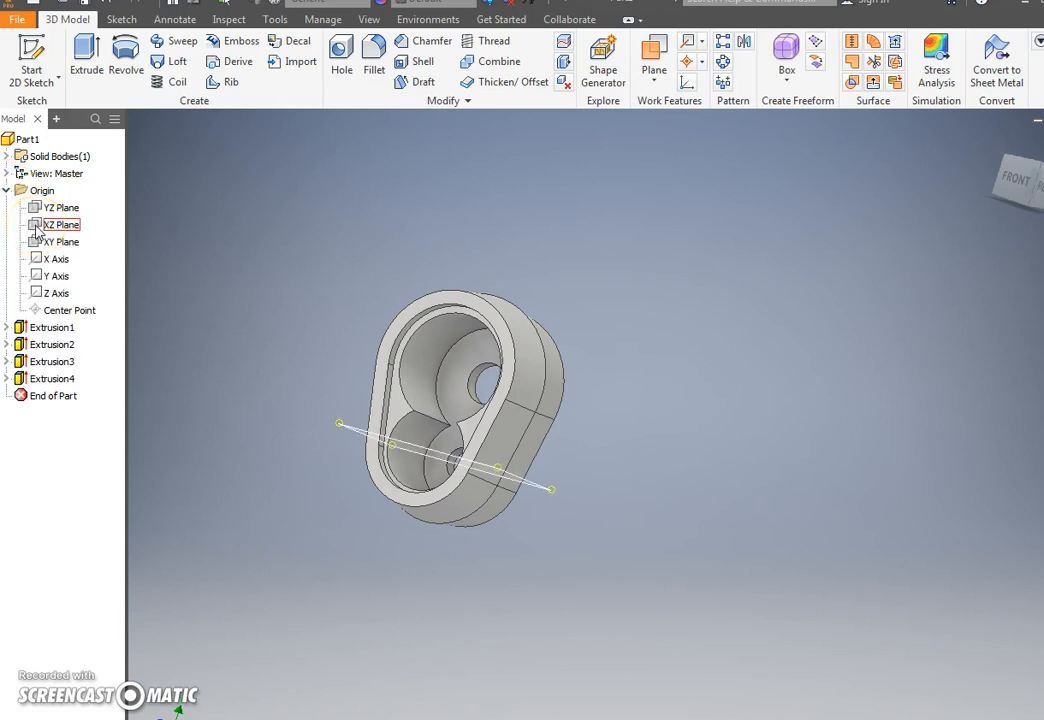
left_click(37, 229)
left_click_drag(466, 441, 401, 555)
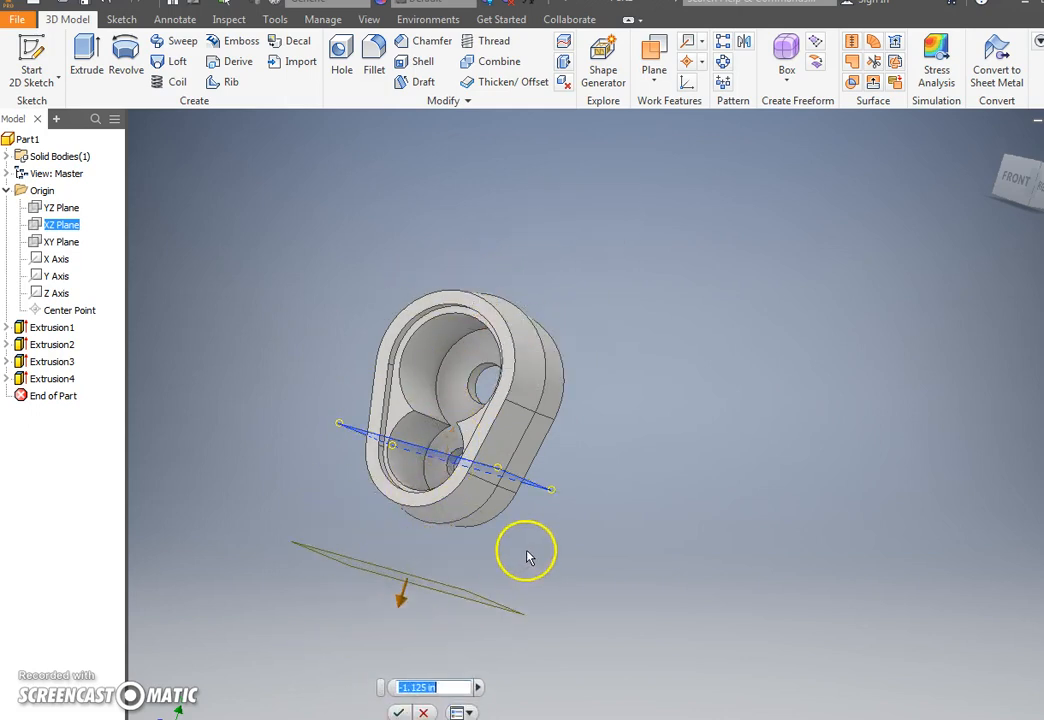
middle_click_drag(531, 555, 559, 380)
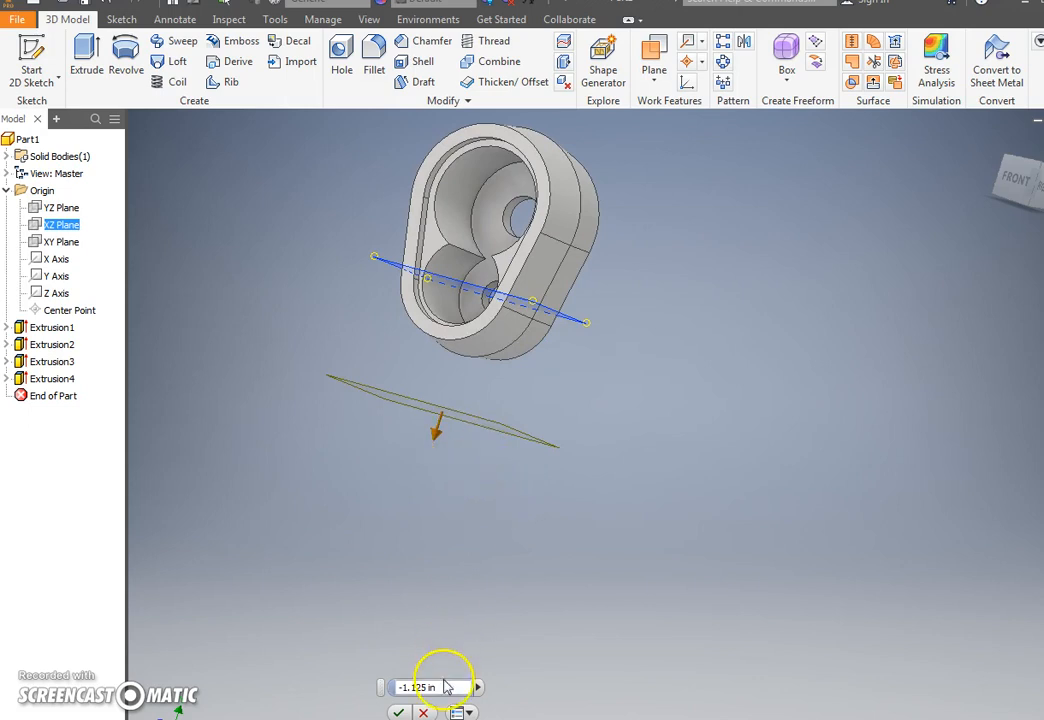
left_click_drag(446, 687, 368, 692)
type("-4")
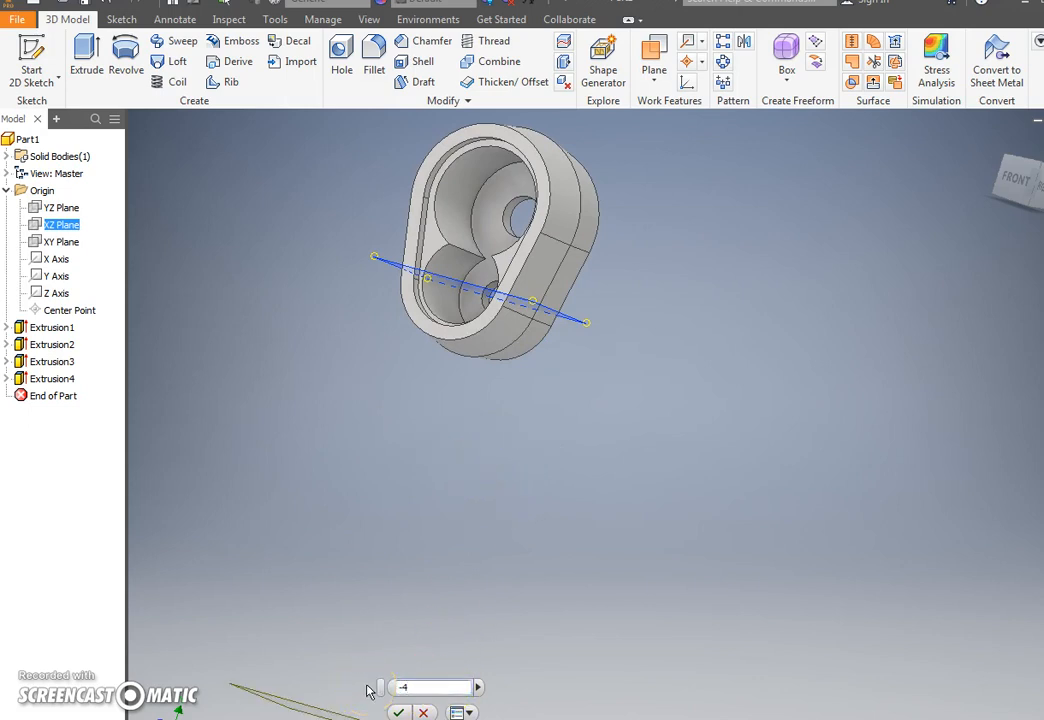
key("Return")
Start a sketch on the offset work plane, draw a 0.5 in diameter circle centered on the origin, and finish the sketch
middle_click_drag(365, 695, 388, 572)
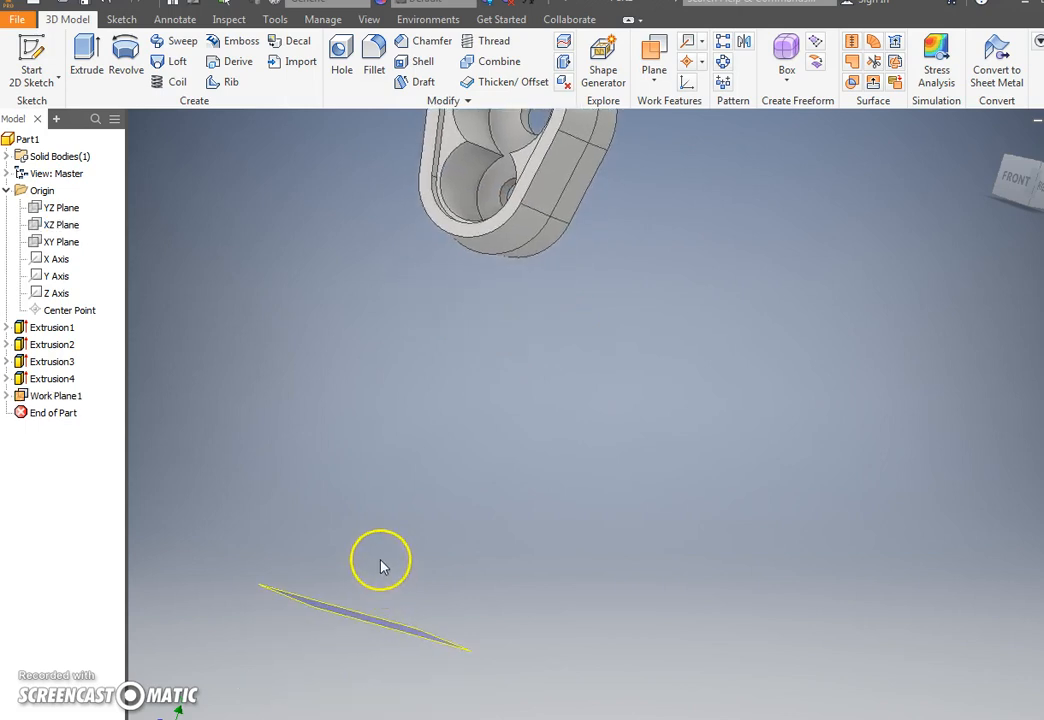
left_click(358, 622)
left_click(400, 606)
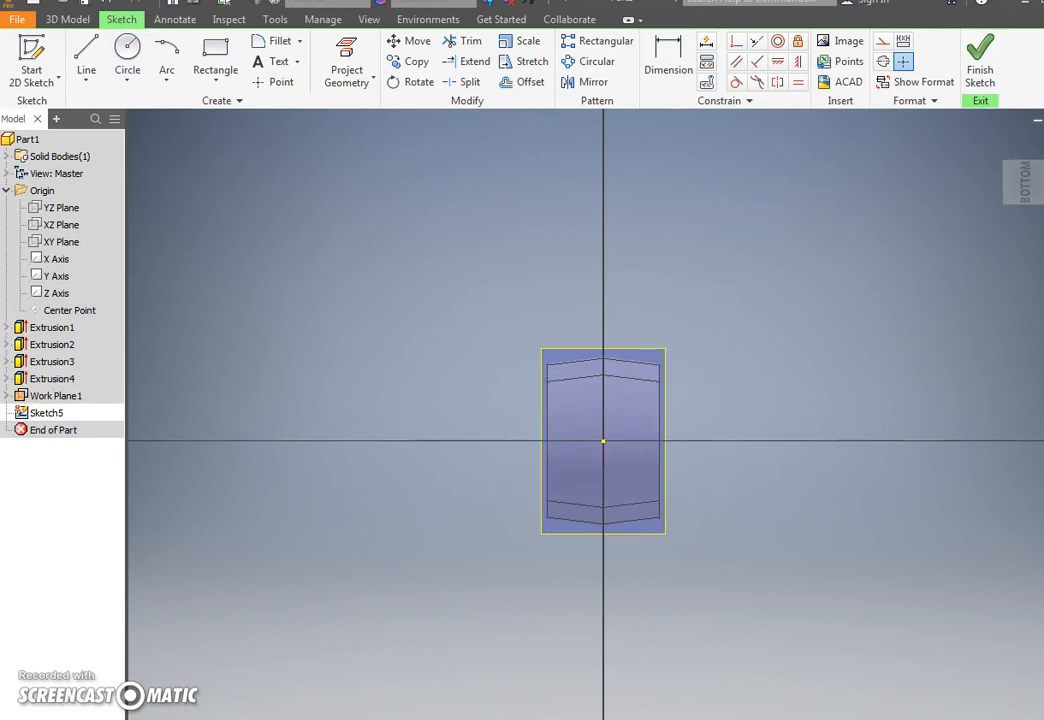
mouse_move(1038, 142)
left_click(1043, 152)
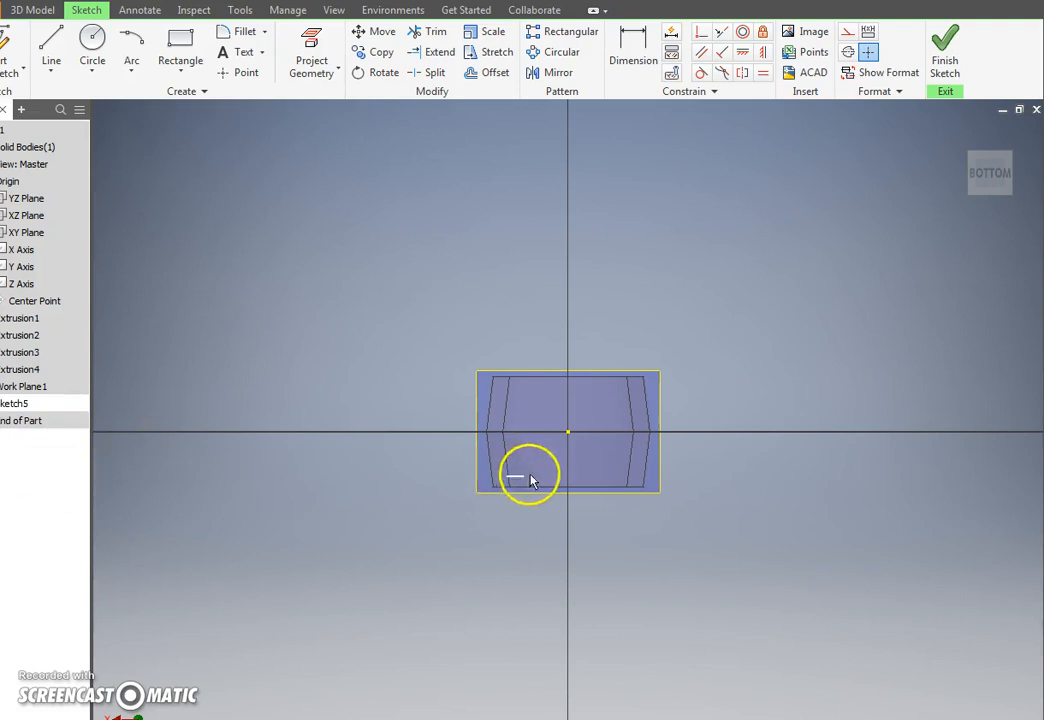
left_click(93, 45)
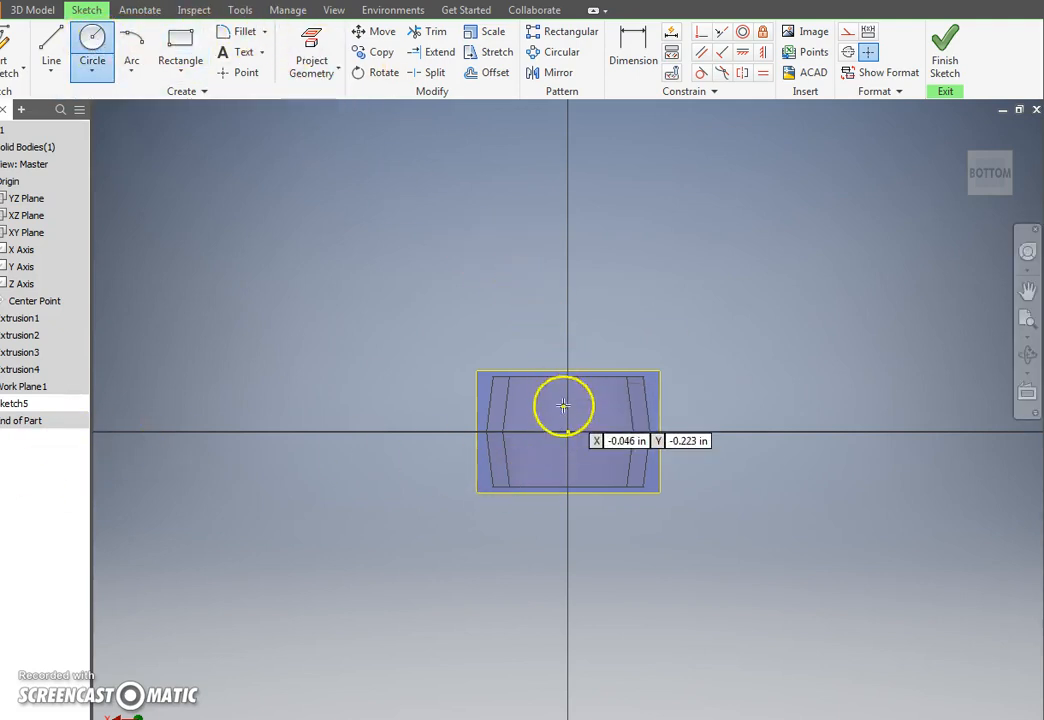
left_click(568, 431)
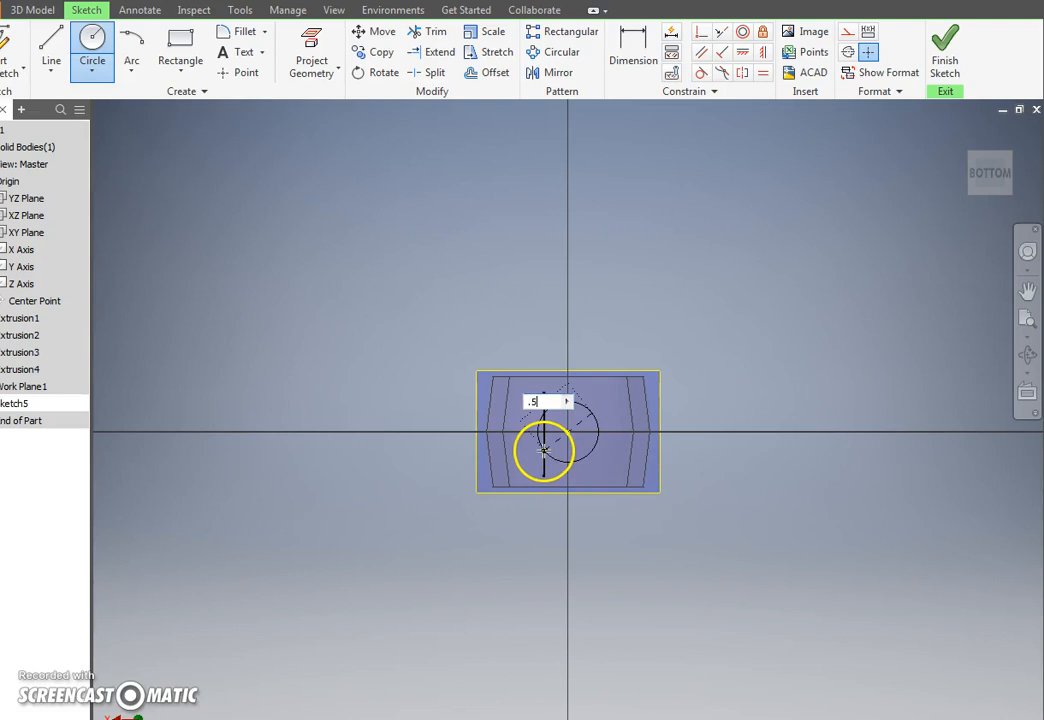
key("Return")
left_click(944, 50)
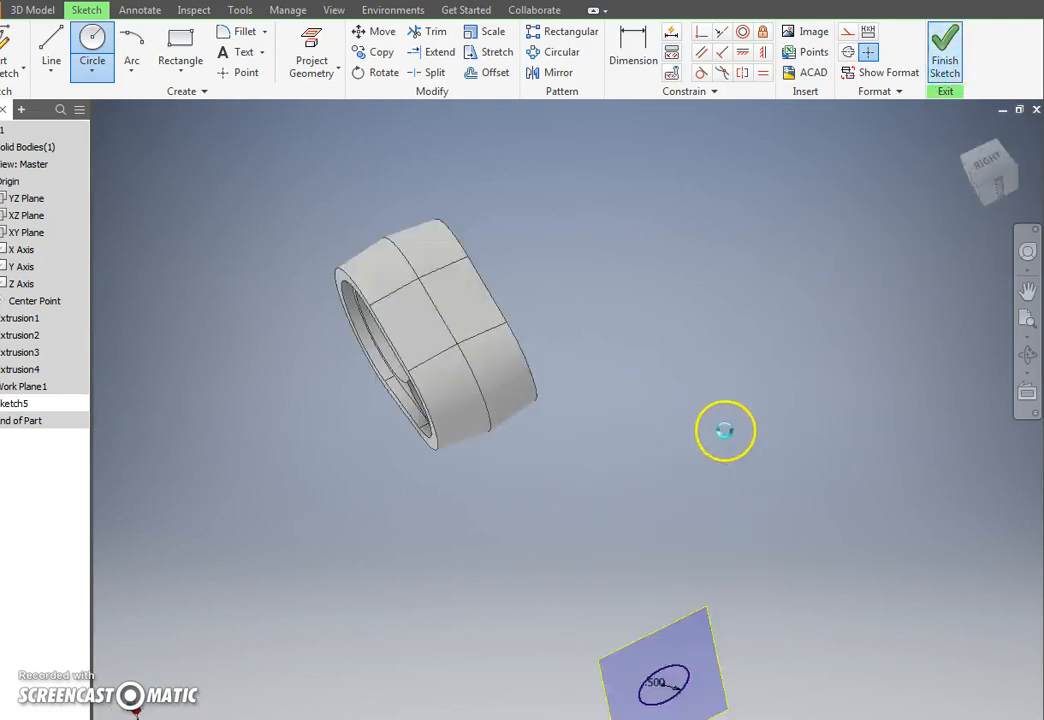
Set up an extrusion of the 0.5 in circle toward the wrench head using the To Next extent
mouse_move(630, 417)
middle_mouse_down("shift")
mouse_move(599, 443)
mouse_move(597, 411)
mouse_move(570, 374)
middle_mouse_up("shift")
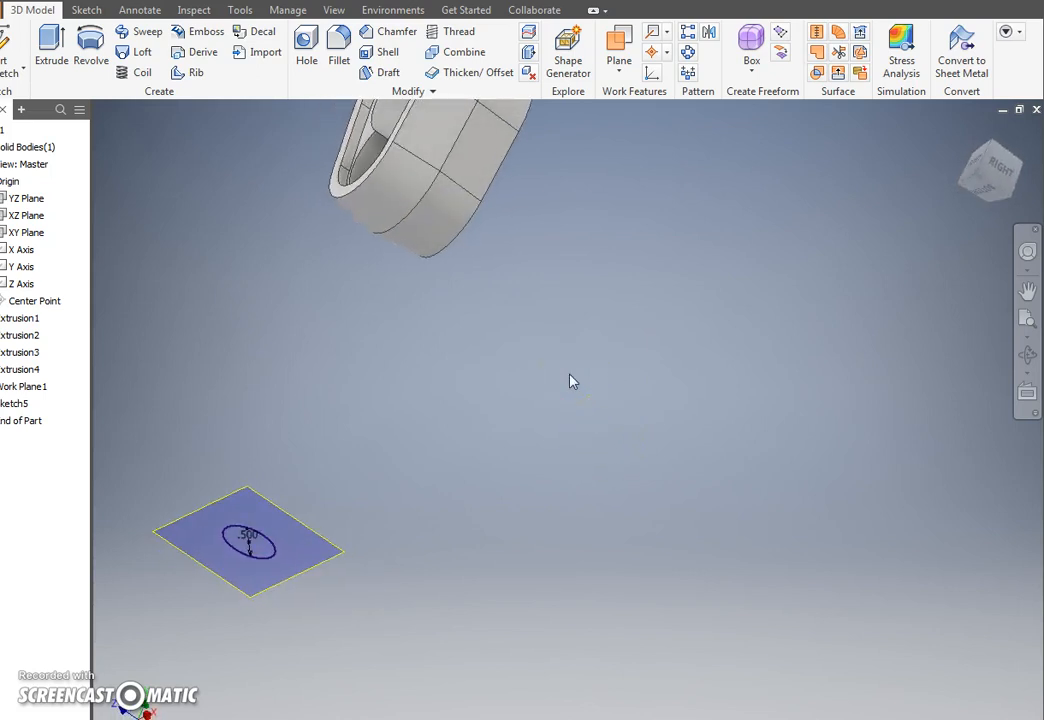
left_click(55, 45)
left_click(246, 222)
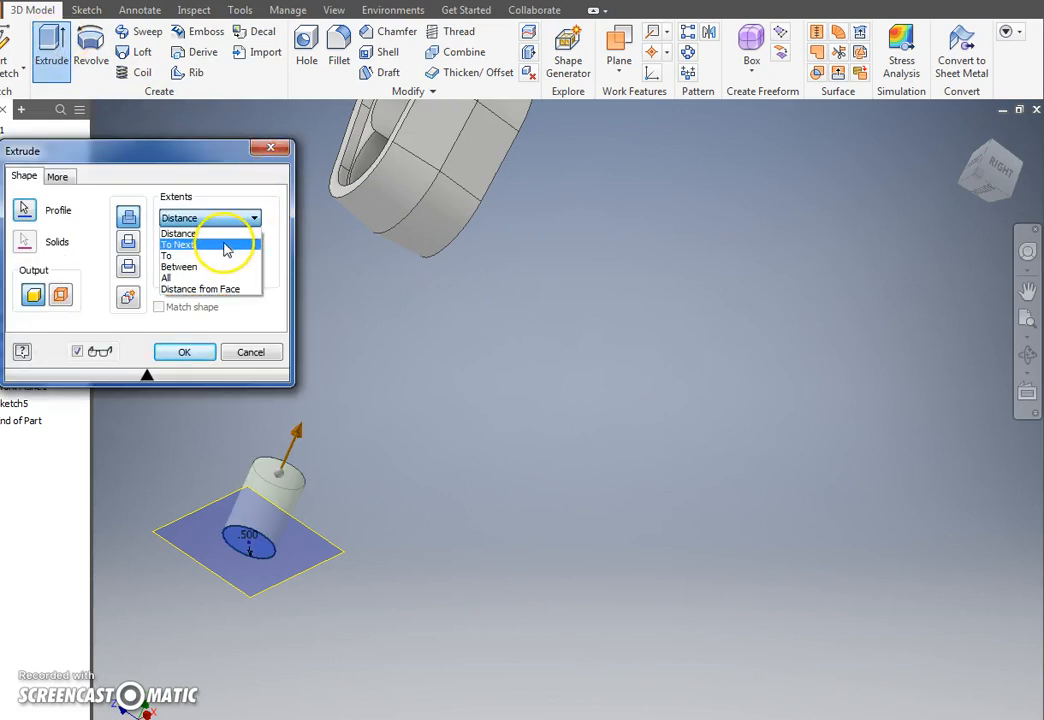
left_click(226, 246)
scroll(428, 233, "up", 3)
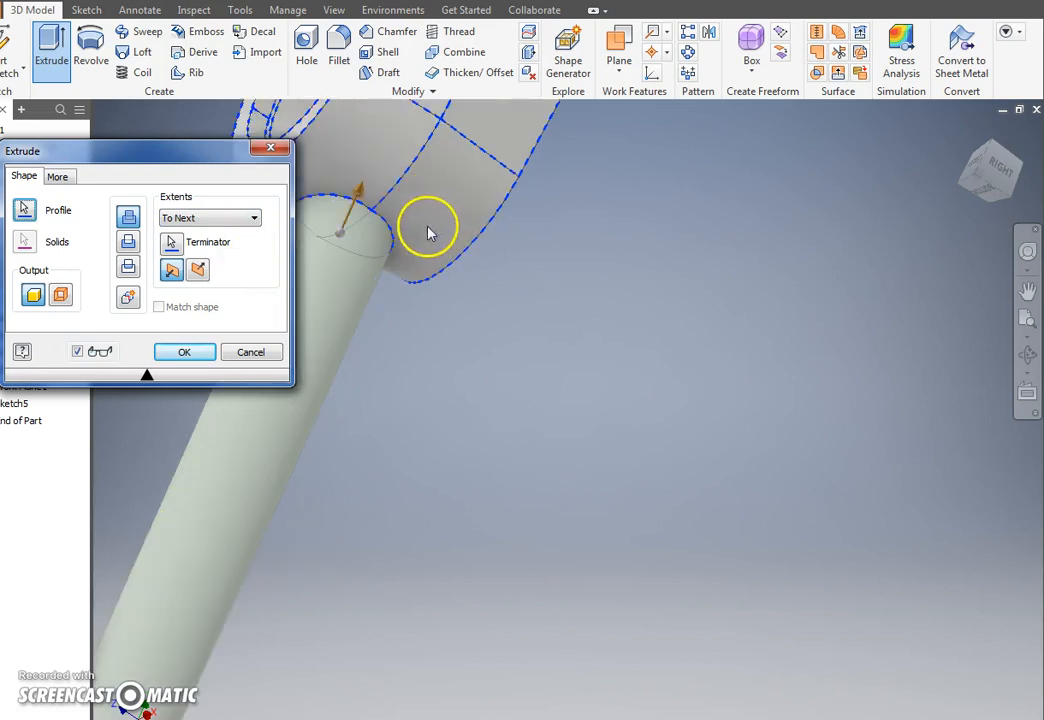
scroll(530, 300, "down", 3)
middle_click_drag(527, 317, 478, 348, "shift")
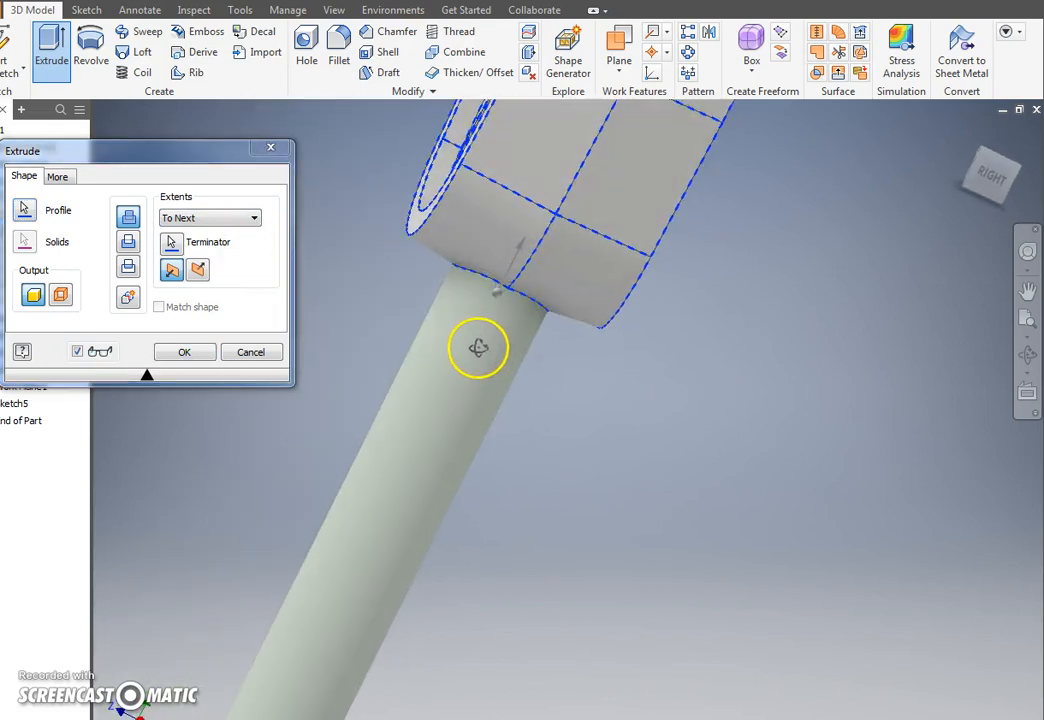
Try the To extent for the extrusion, ending it at the front lower tapered face of the head
left_click(207, 218)
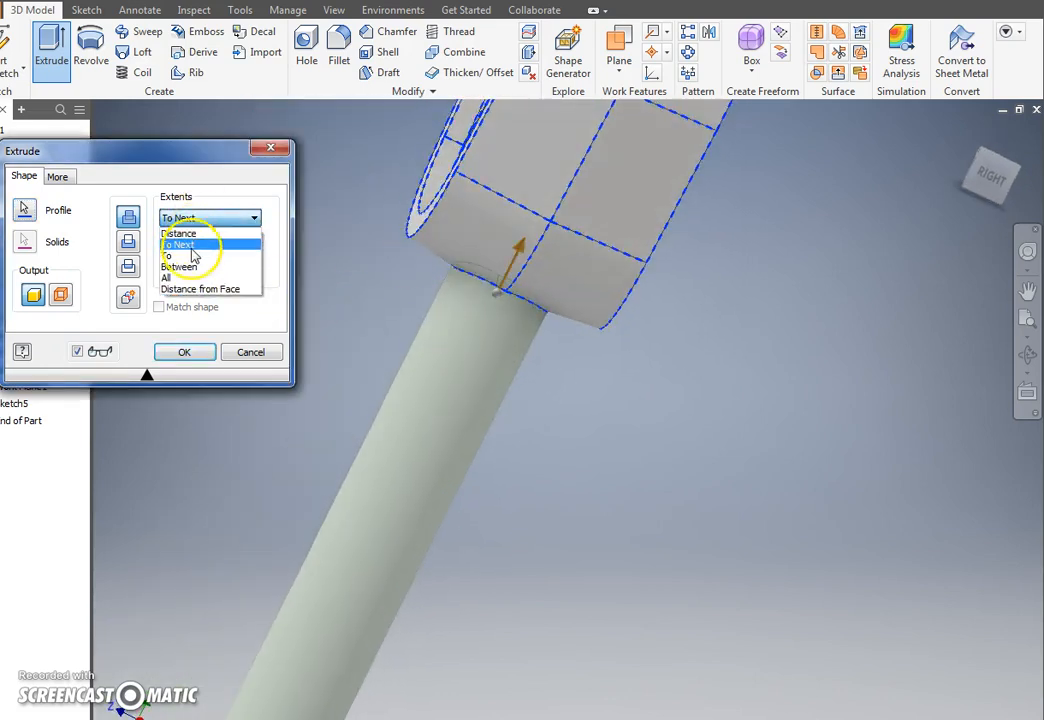
left_click(185, 256)
left_click(450, 259)
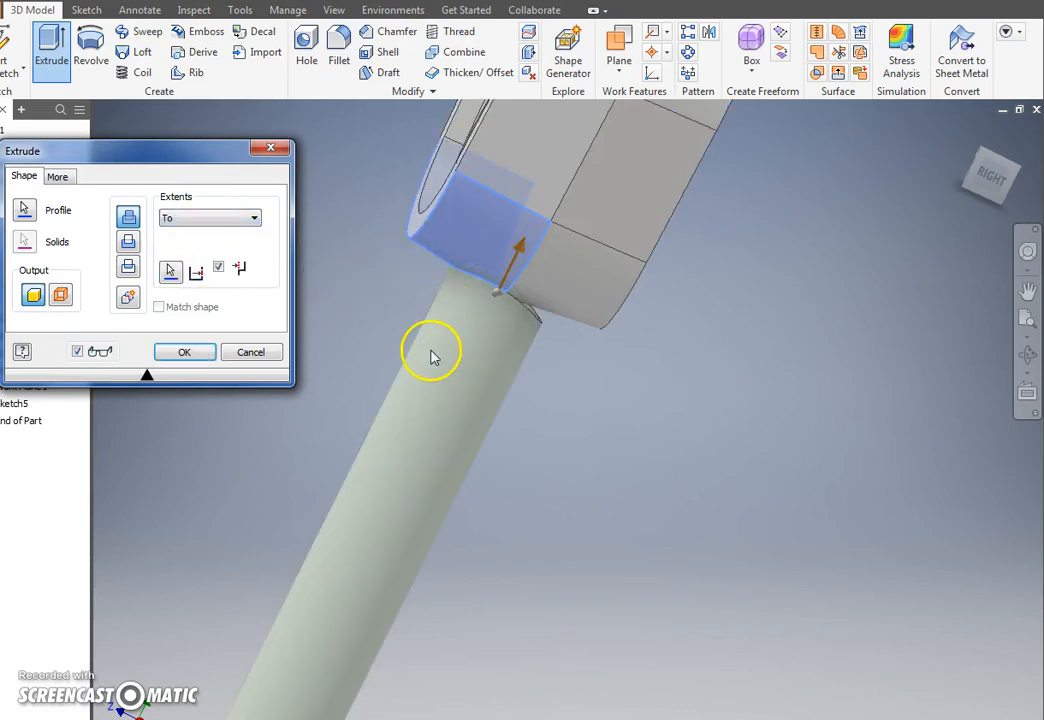
scroll(522, 319, "up", 3)
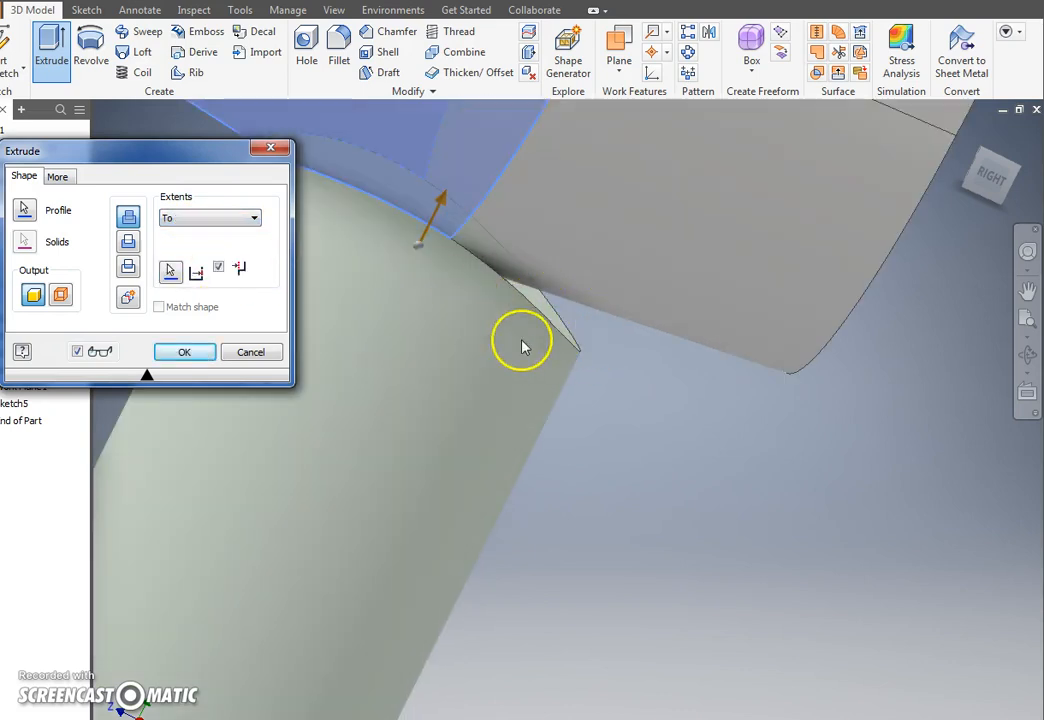
scroll(522, 345, "down", 3)
Set the extent to To Next and complete the cylindrical shaft joining the circle to the head
left_click(252, 218)
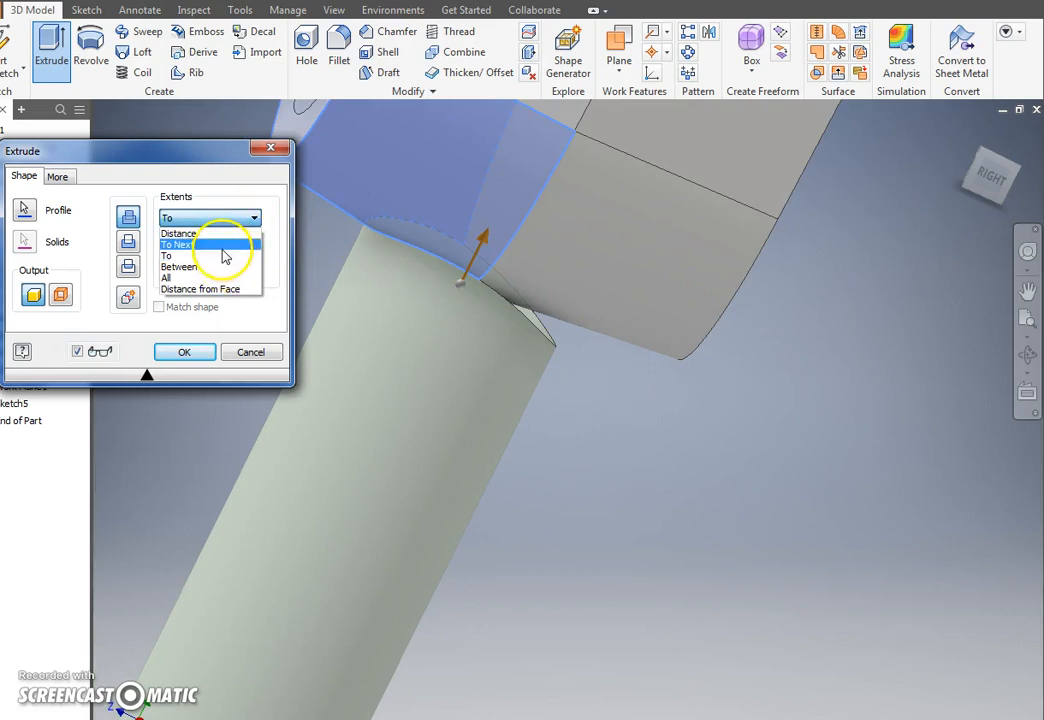
left_click(223, 246)
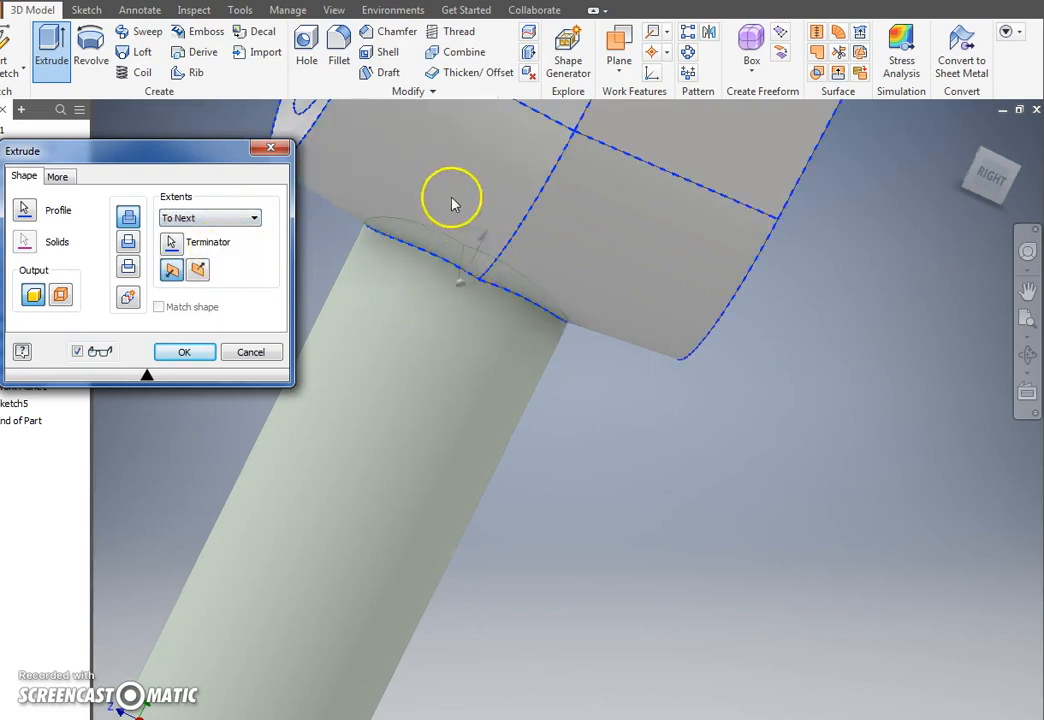
middle_click_drag(517, 542, 543, 541, "shift")
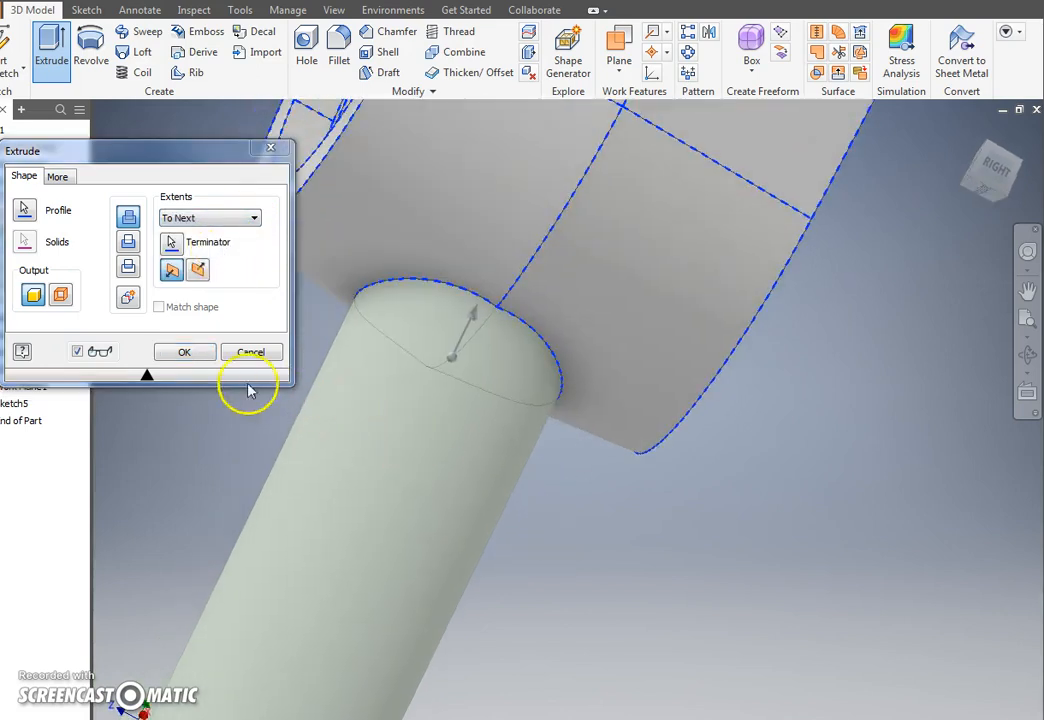
left_click(197, 353)
scroll(300, 330, "down", 4)
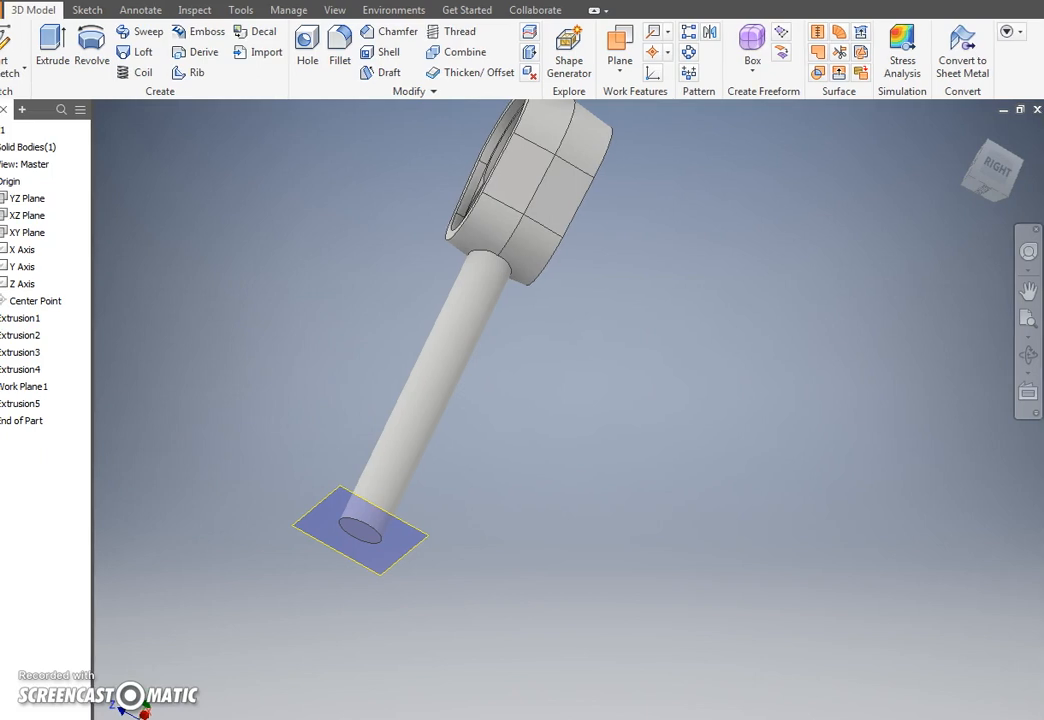
Turn off the visibility of the offset work plane at the end of the shaft
left_click(335, 518)
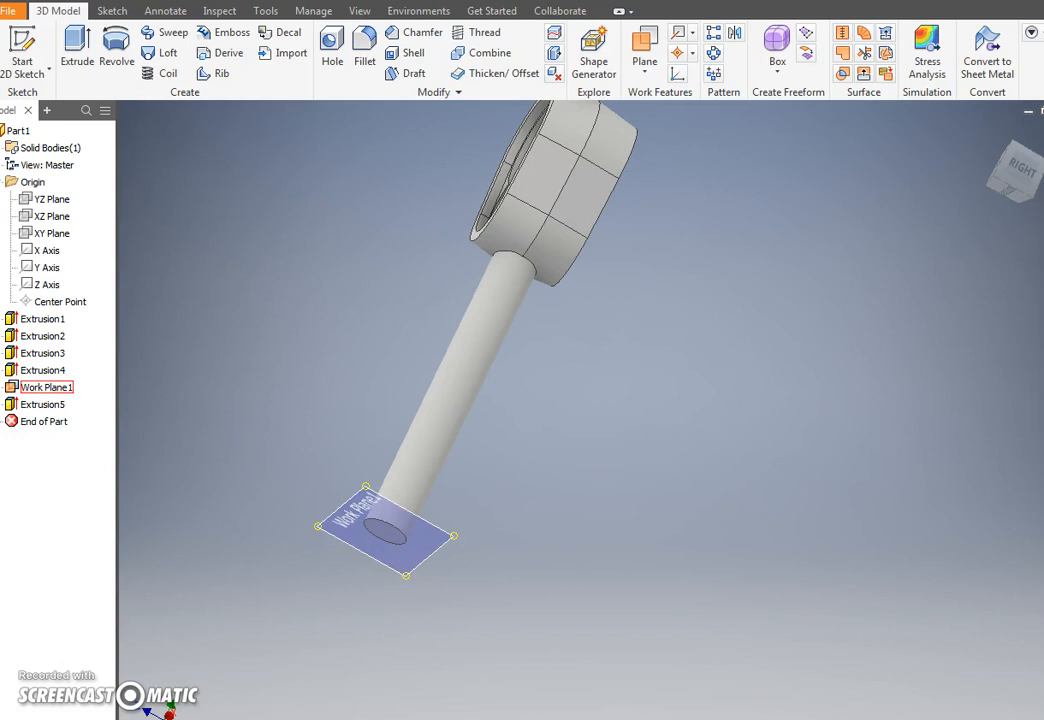
left_click(47, 485)
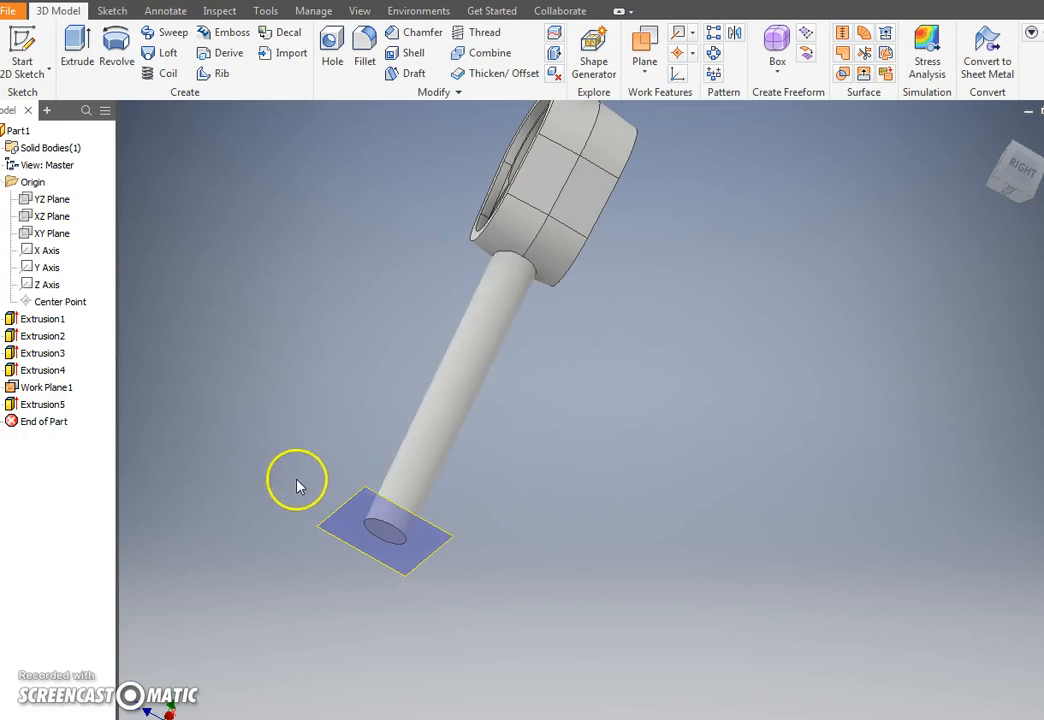
left_click(32, 390)
right_click(30, 396)
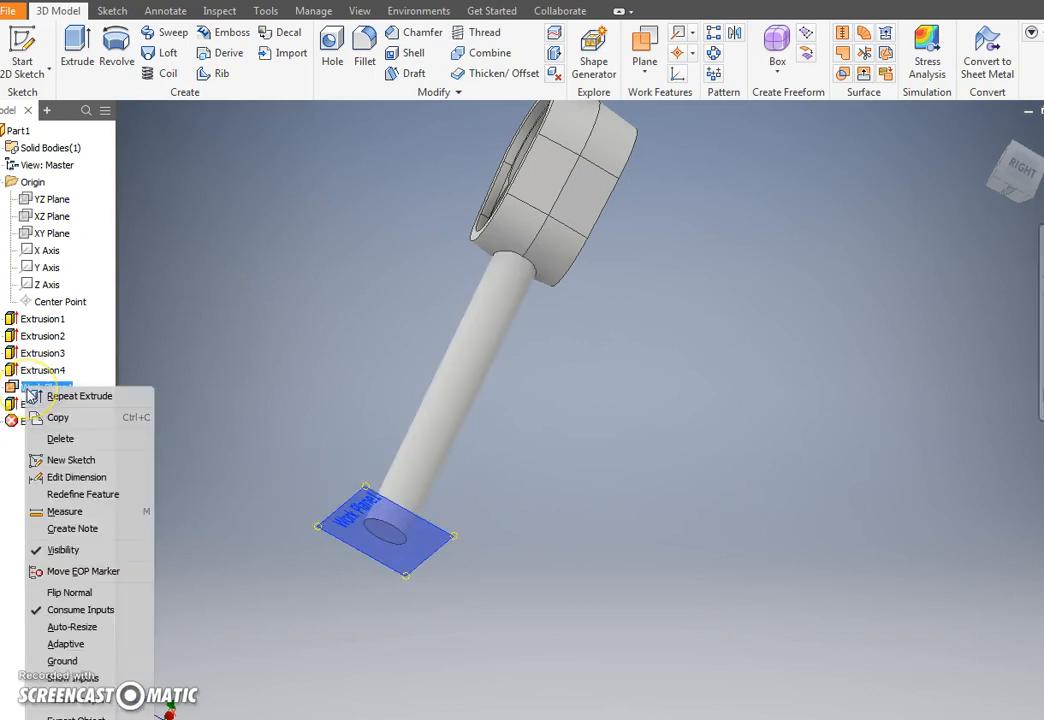
left_click(134, 548)
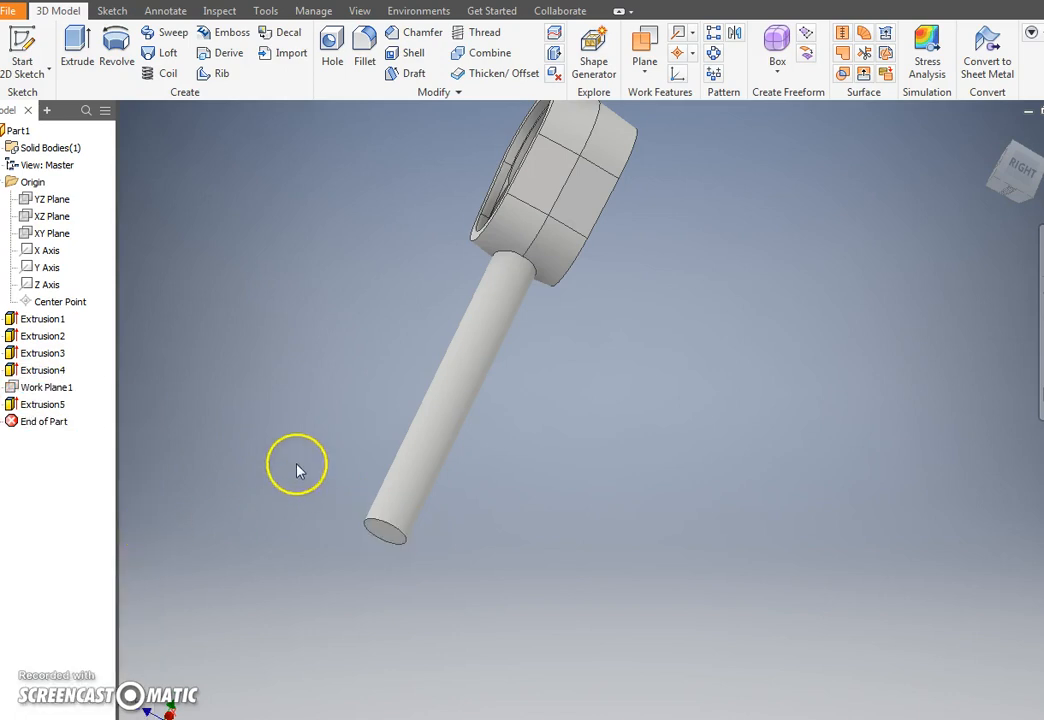
middle_click_drag(298, 468, 324, 494, "shift")
middle_click_drag(343, 445, 325, 541)
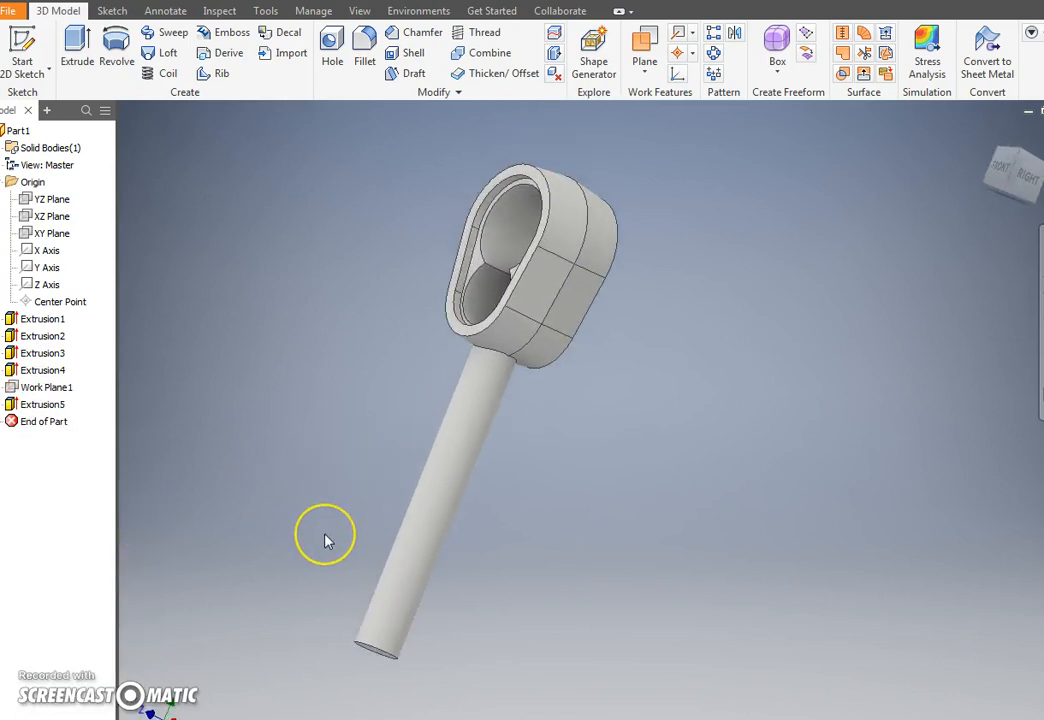
Start a sketch on the XY plane and draw a rectangle 1 in wide and 4 in high beside the shaft
left_click(44, 233)
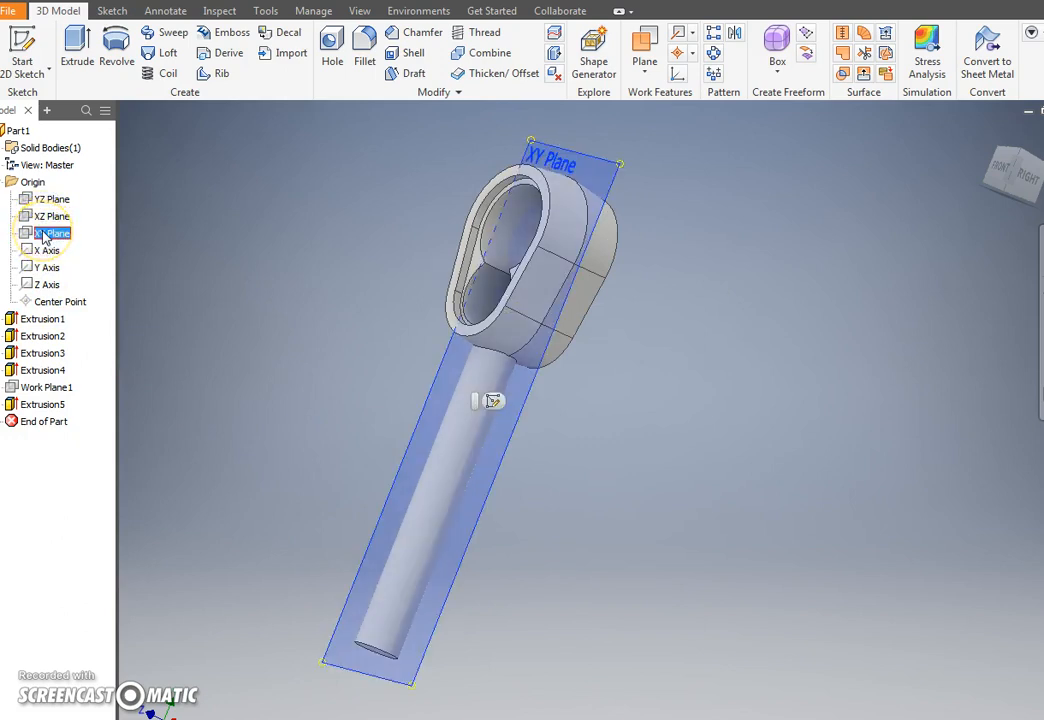
left_click(493, 403)
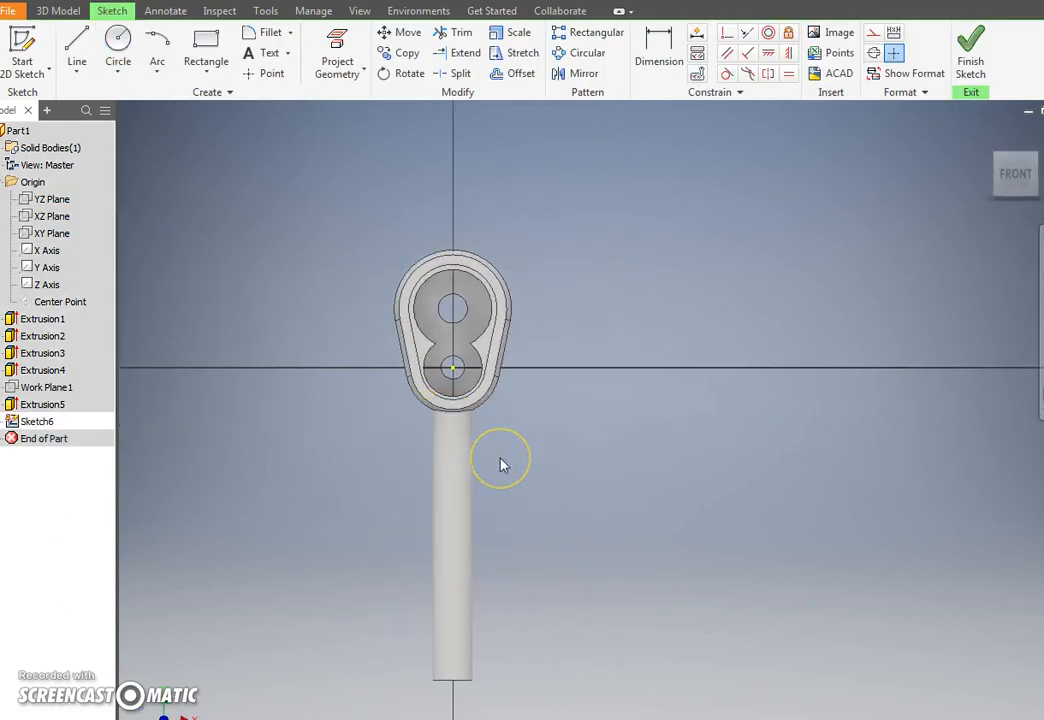
middle_click_drag(503, 465, 448, 425)
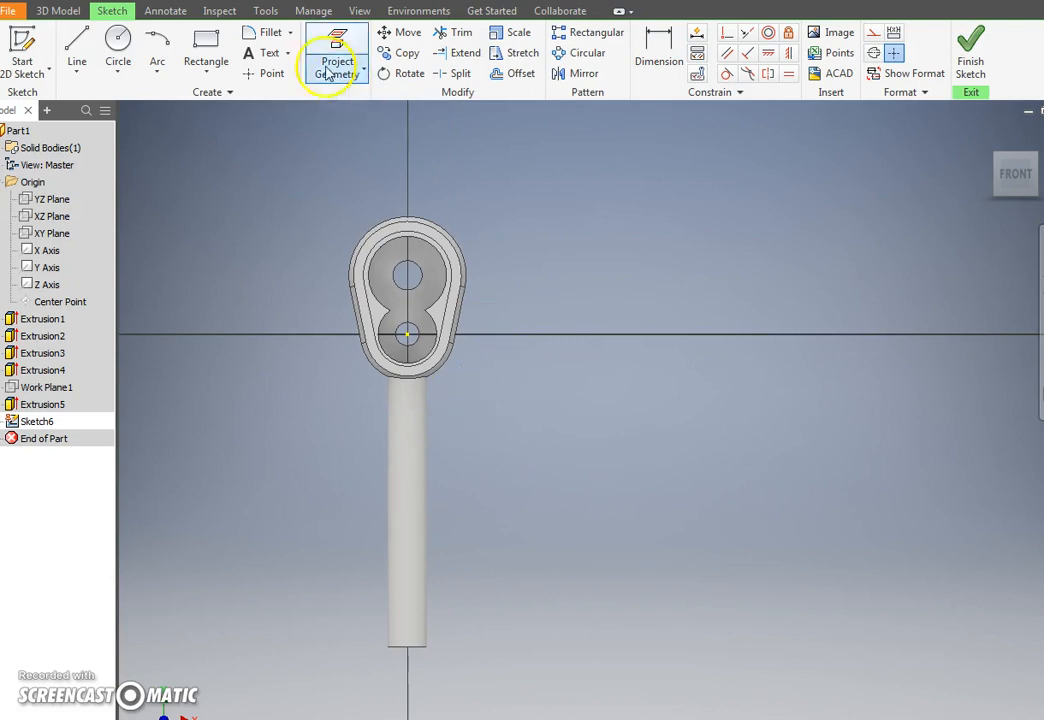
left_click(206, 42)
left_click(637, 423)
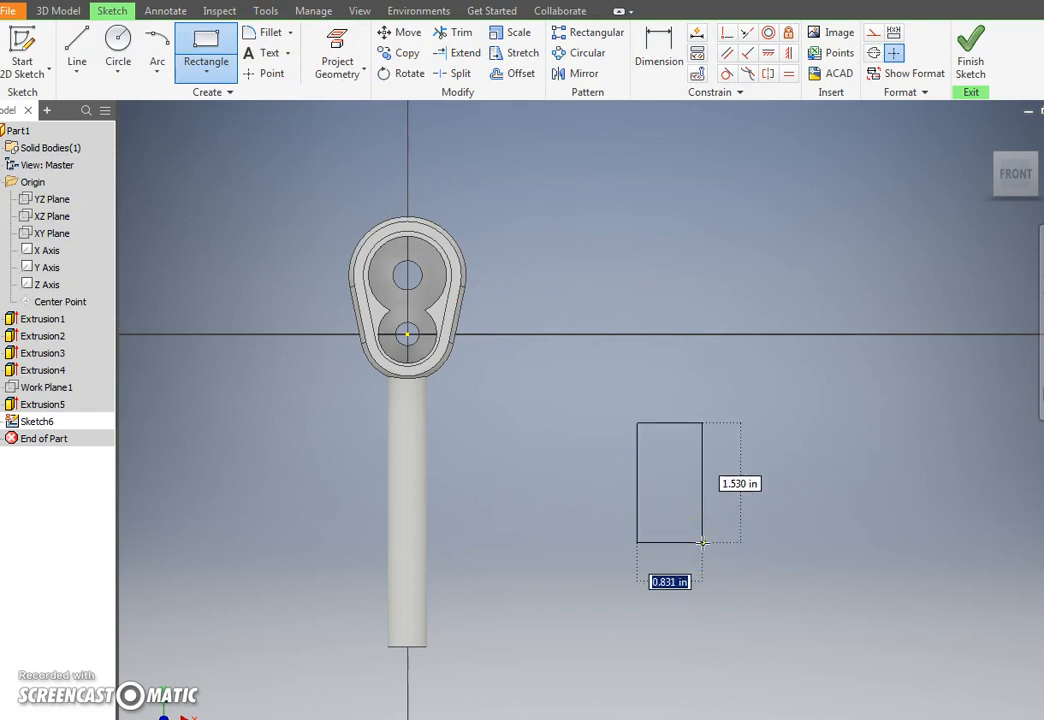
type("1")
key("Tab")
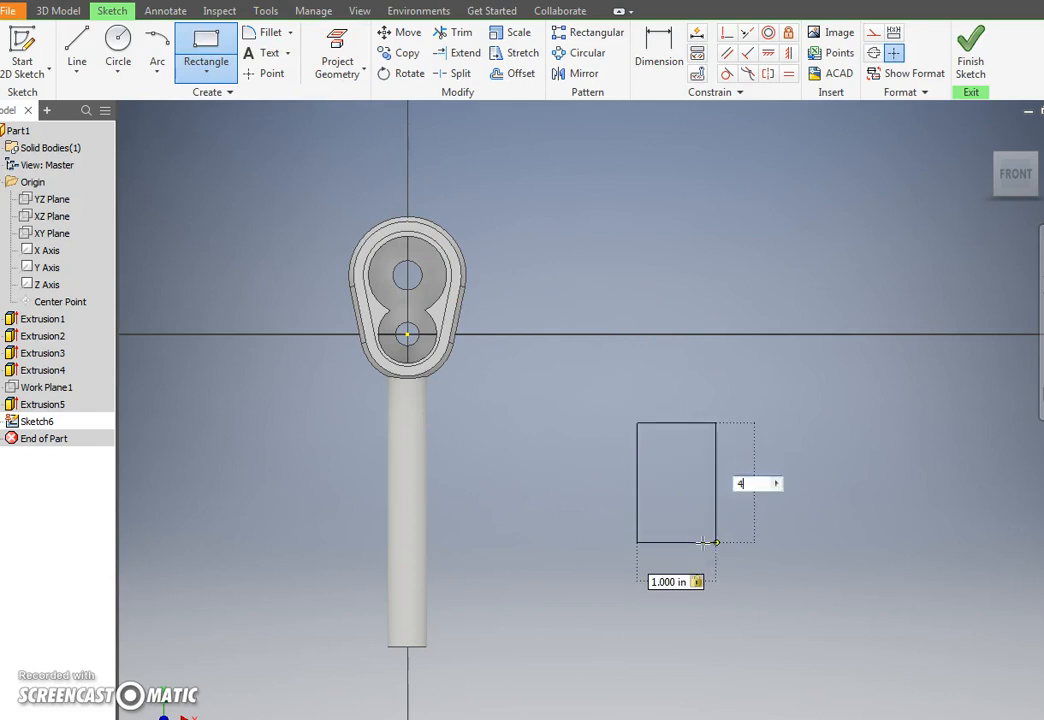
type("4")
key("Tab")
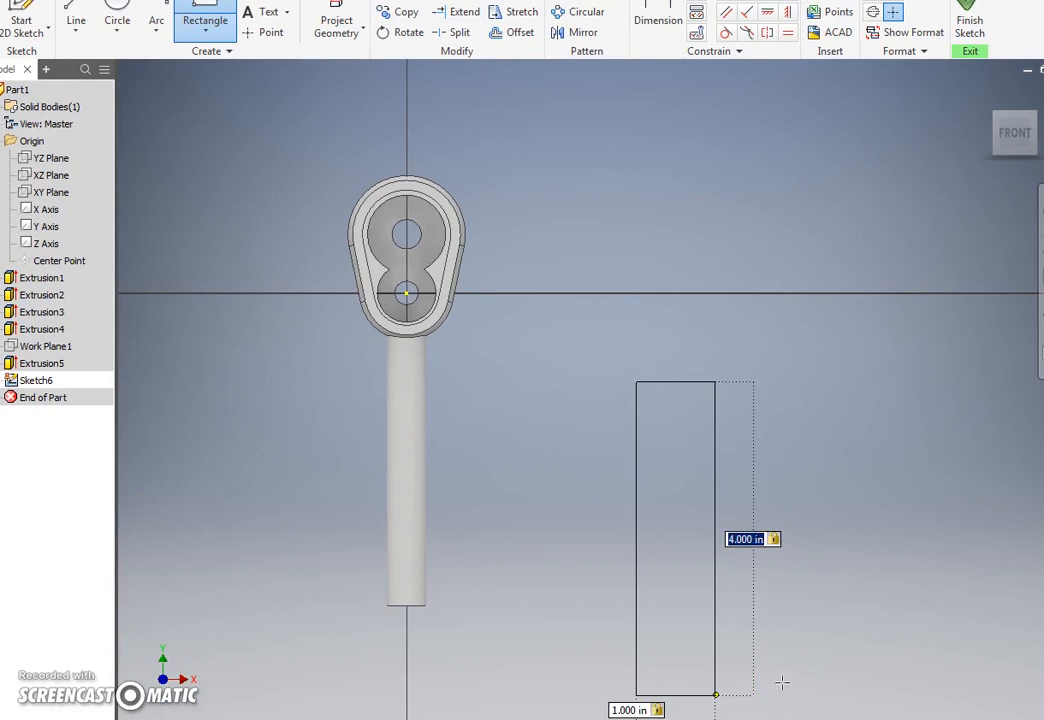
key("Return")
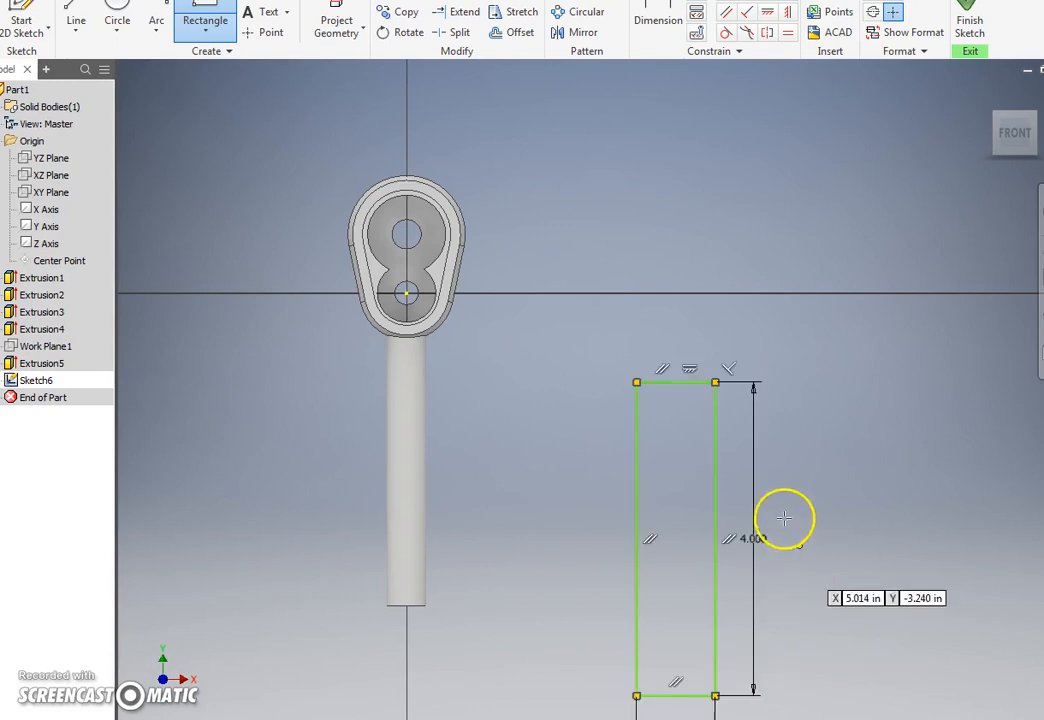
scroll(714, 463, "down", 3)
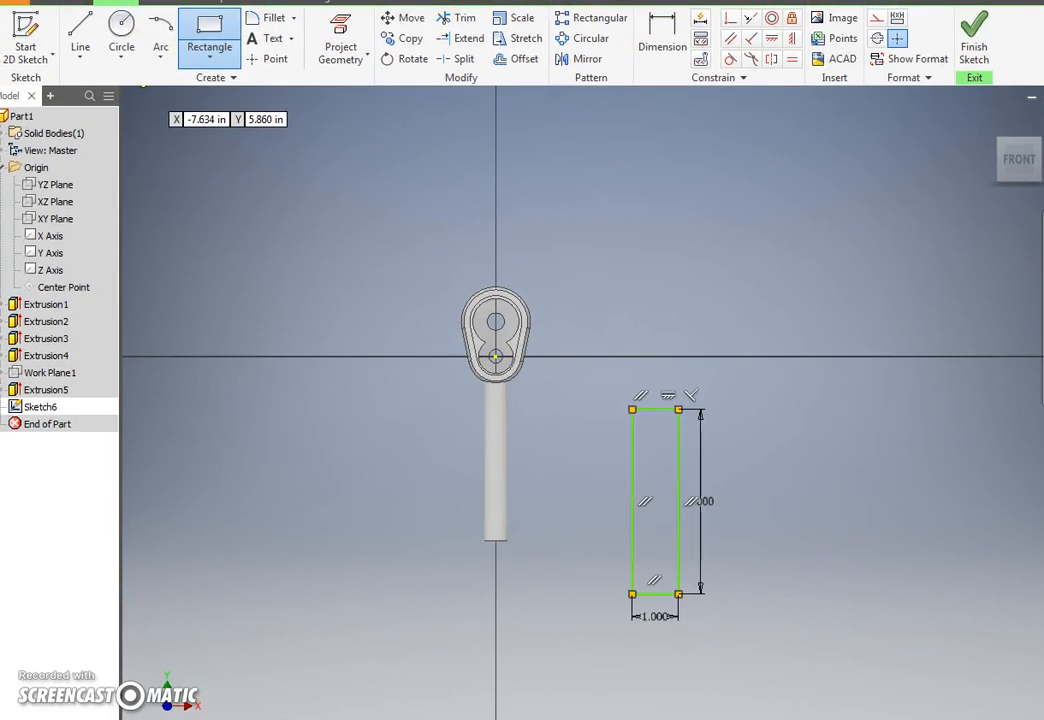
Draw a vertical centerline 0.375 in long upward from the midpoint of the rectangle's top edge
left_click(84, 26)
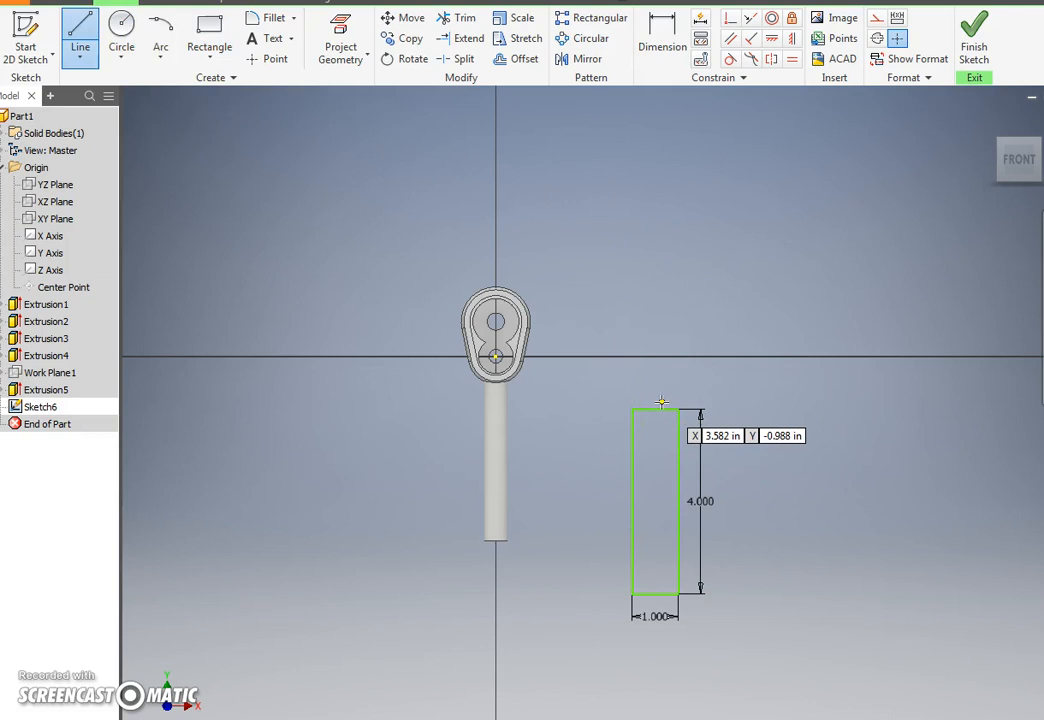
left_click(878, 38)
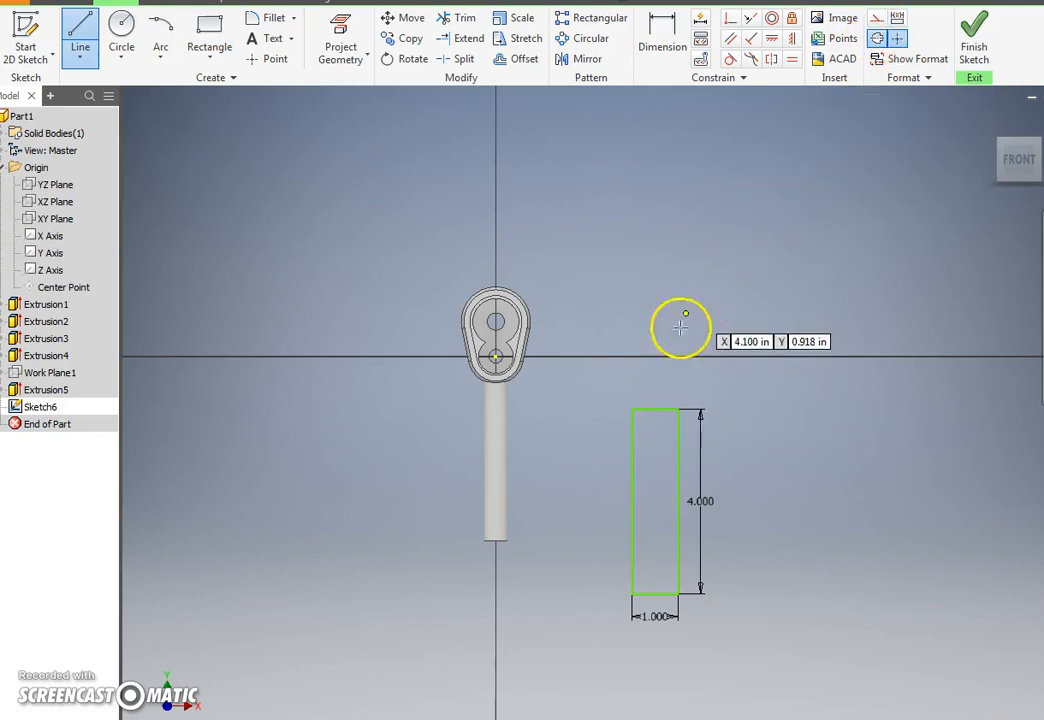
left_click(655, 411)
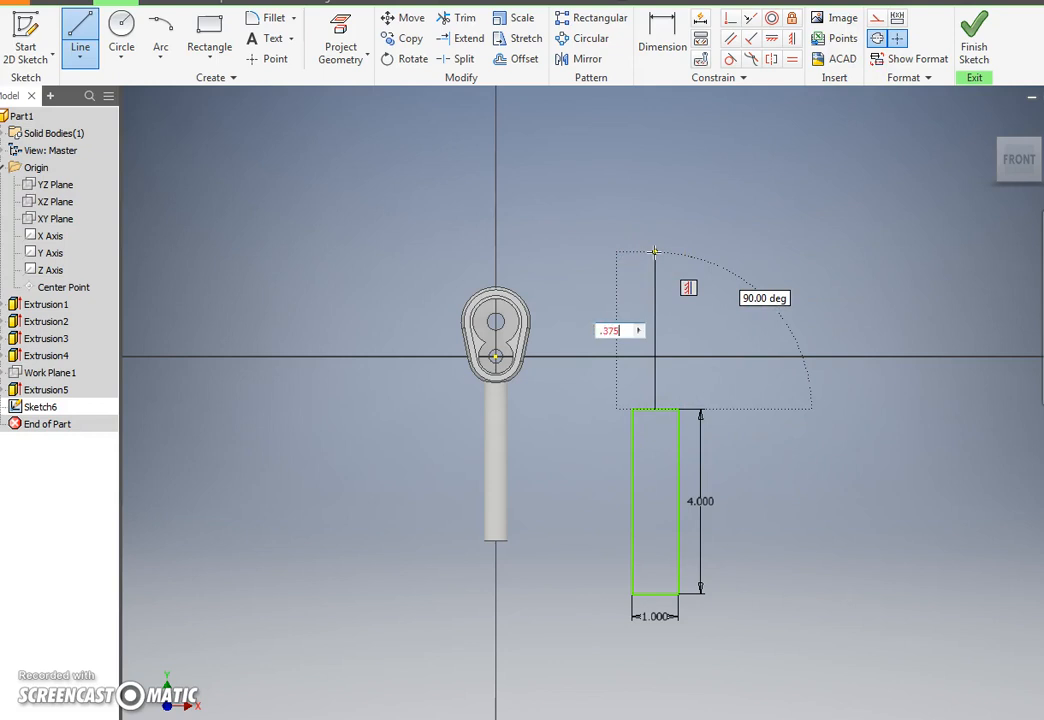
key("Return")
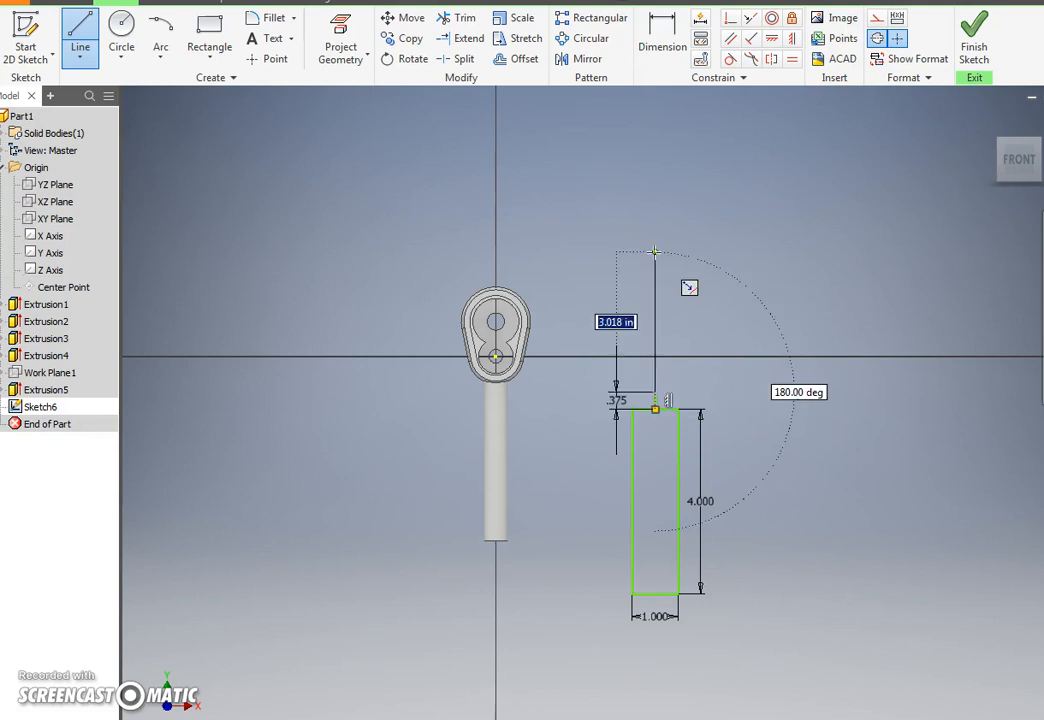
key("Escape")
Set the vertical centerline's length to 3.75 in
double_click(617, 400)
type("3.75")
key("Return")
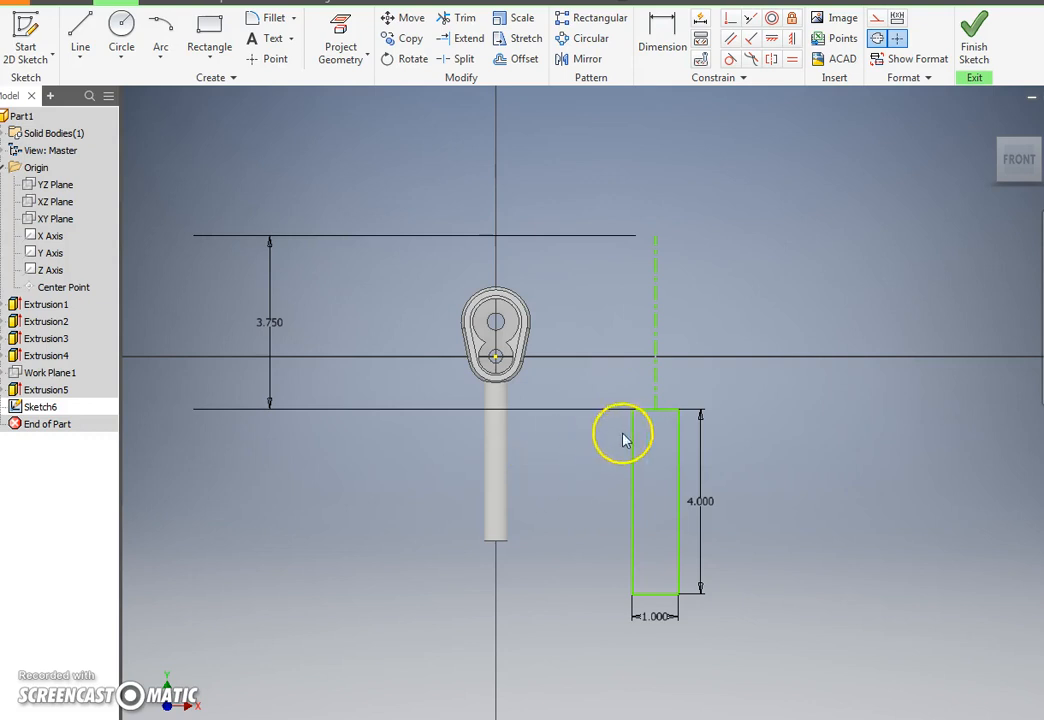
Make the centerline's upper endpoint coincident with the sketch origin and finish the sketch
left_click(655, 237)
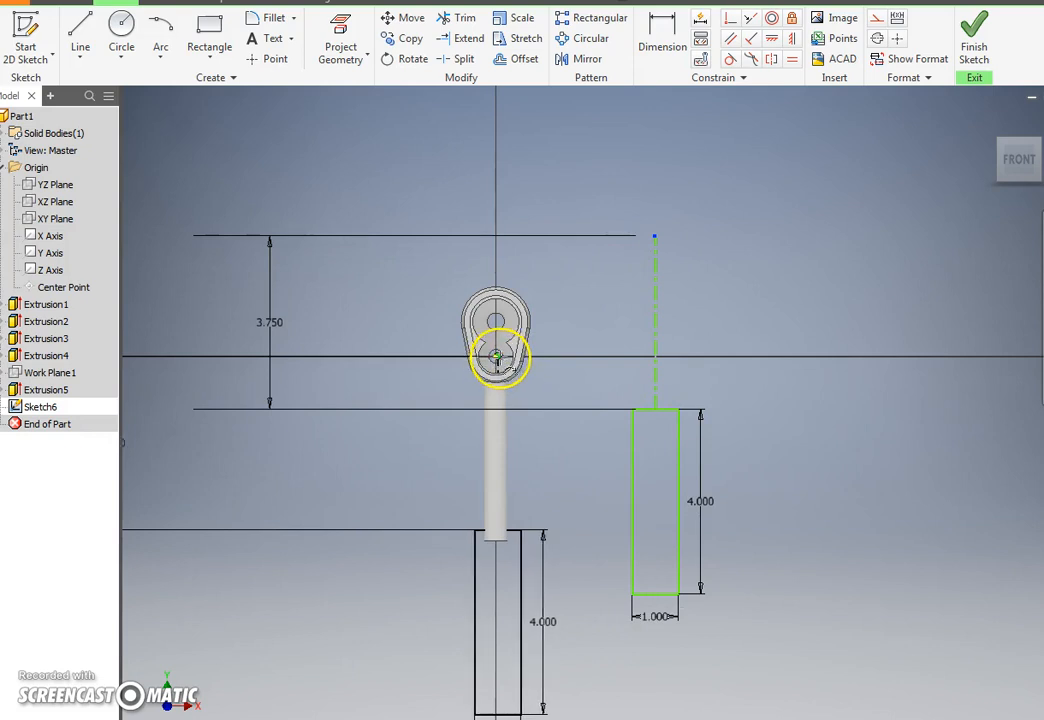
left_click(495, 356)
scroll(495, 358, "up", 10)
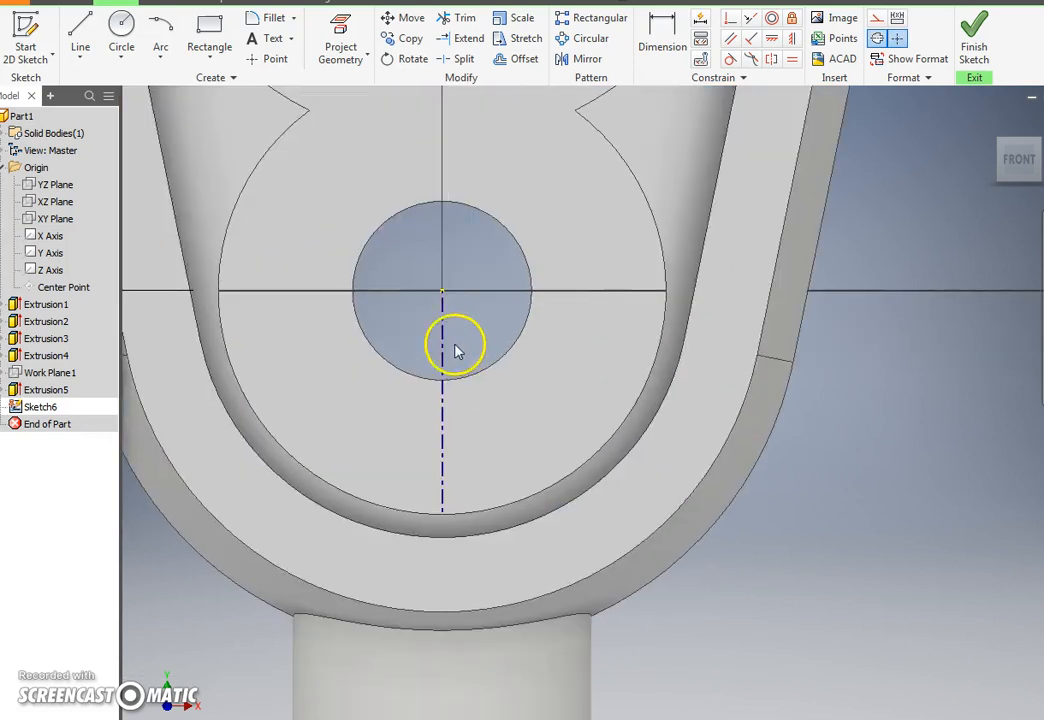
scroll(443, 341, "down", 5)
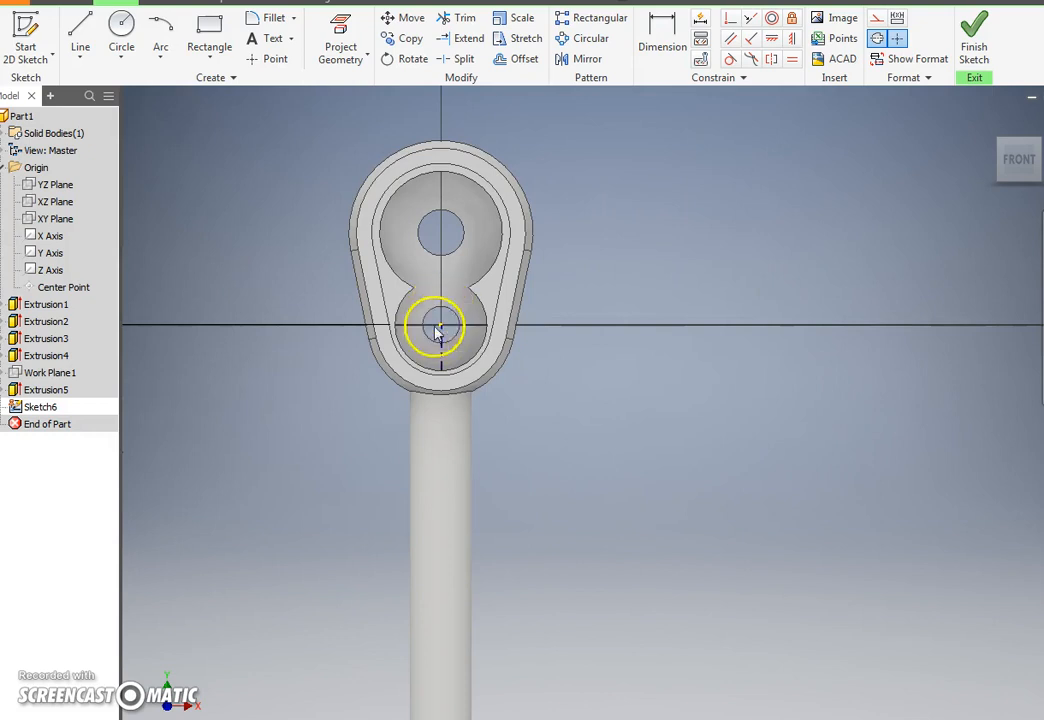
scroll(443, 335, "down", 4)
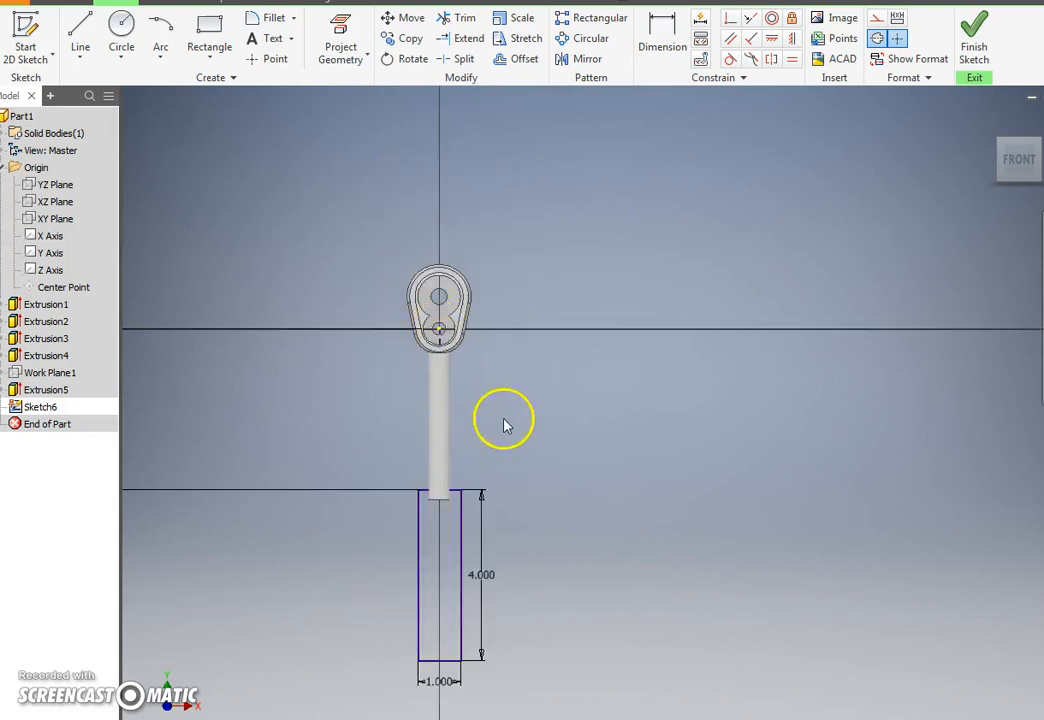
left_click(969, 52)
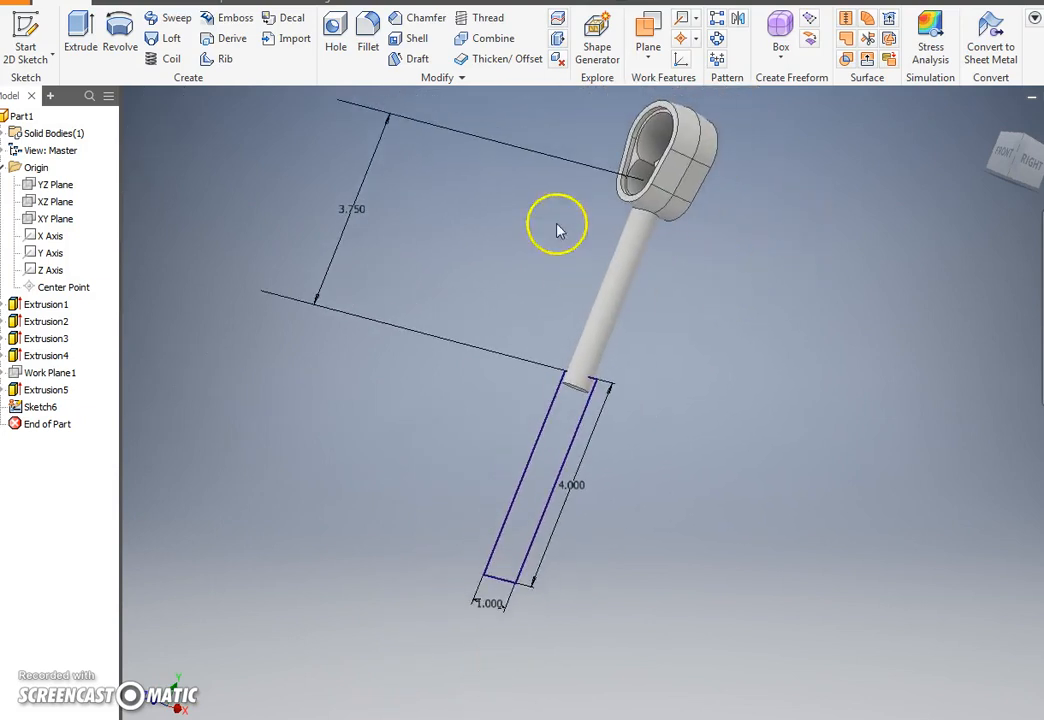
left_click(82, 38)
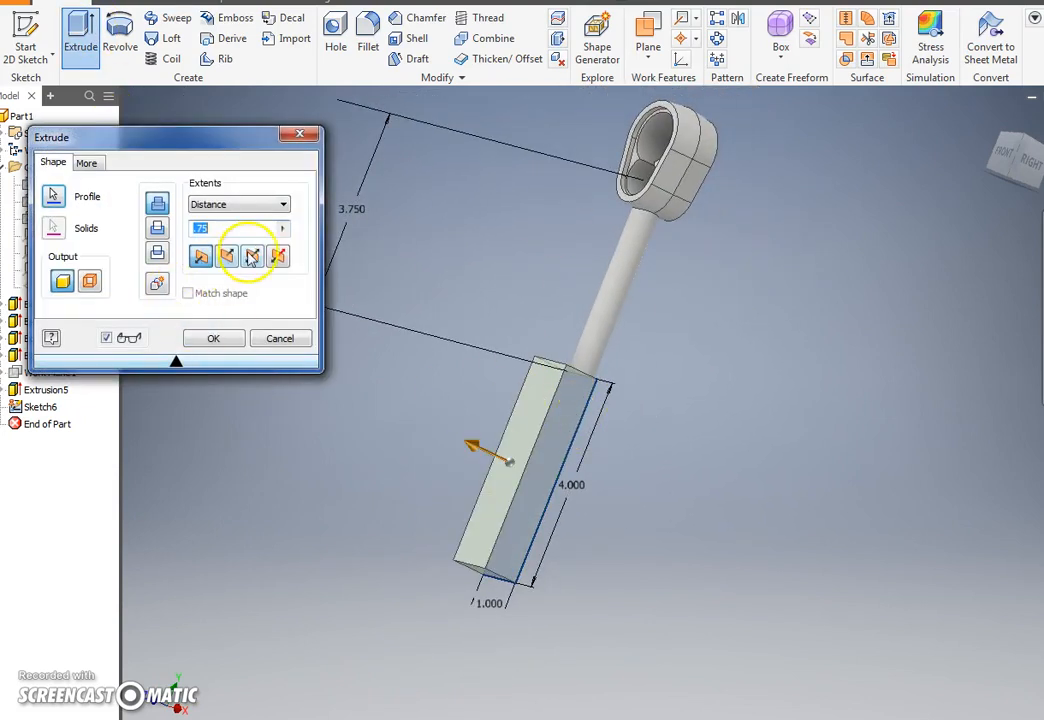
left_click(228, 256)
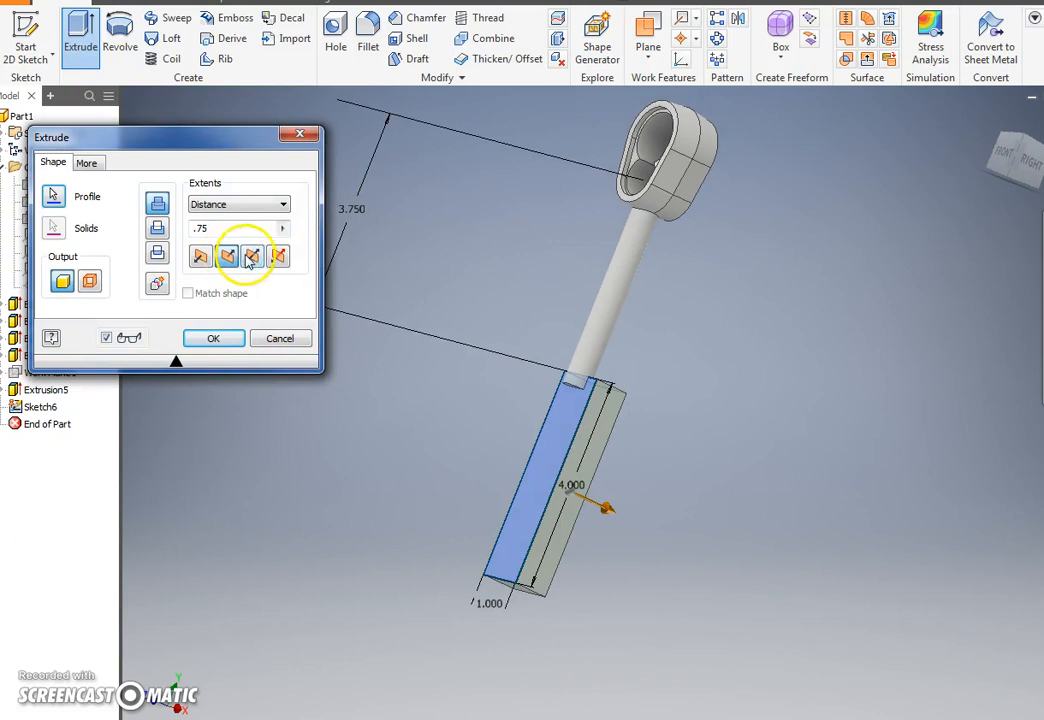
left_click(252, 258)
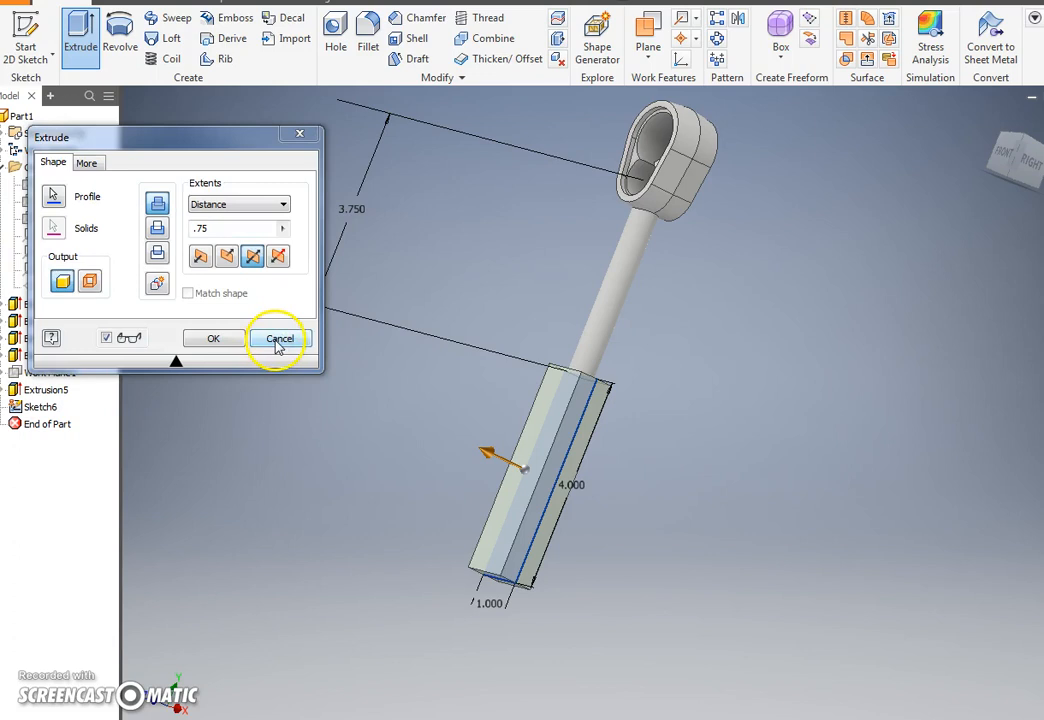
left_click(278, 340)
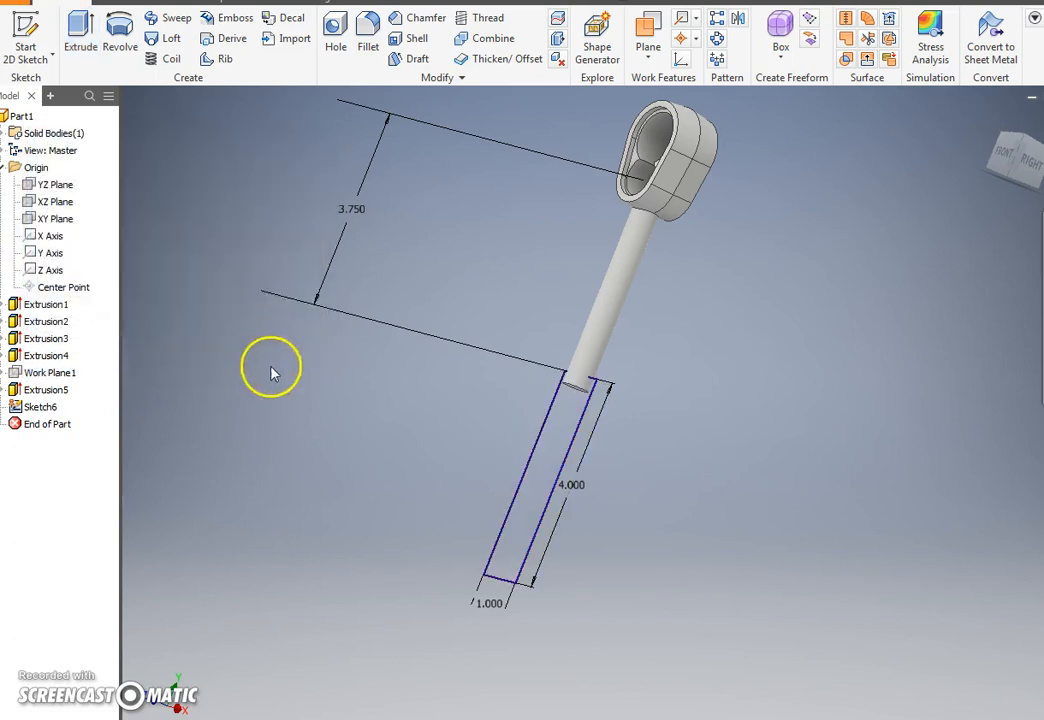
Extrude the handle rectangle 0.75 in symmetrically about its sketch plane, joined to the shaft
left_click(81, 33)
left_click(253, 257)
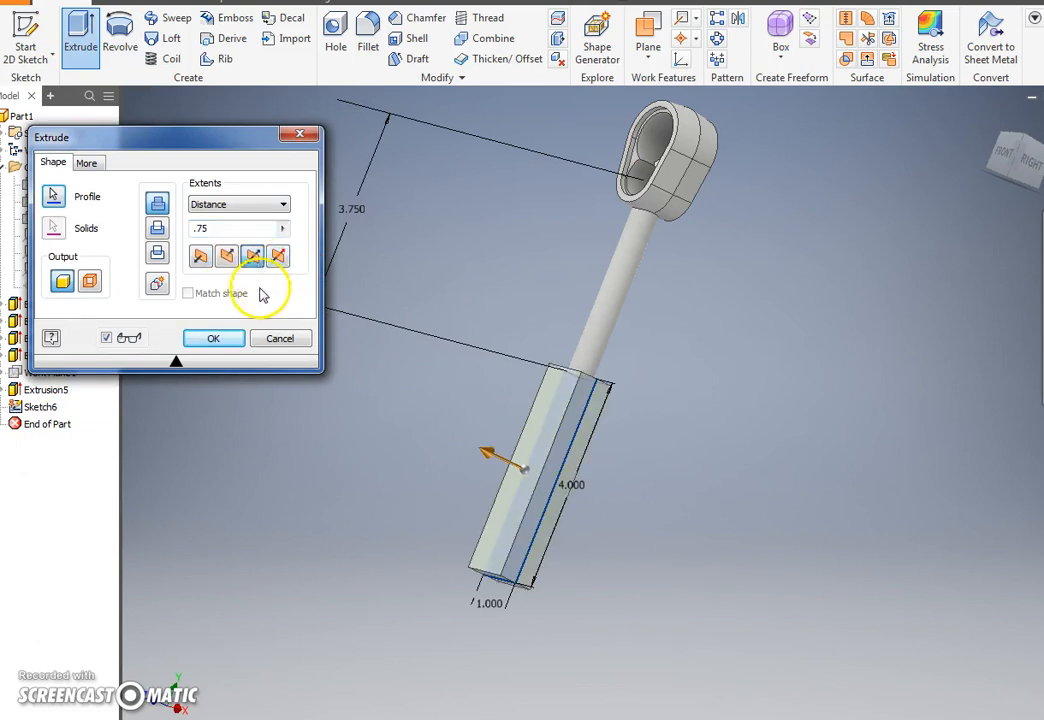
left_click(213, 339)
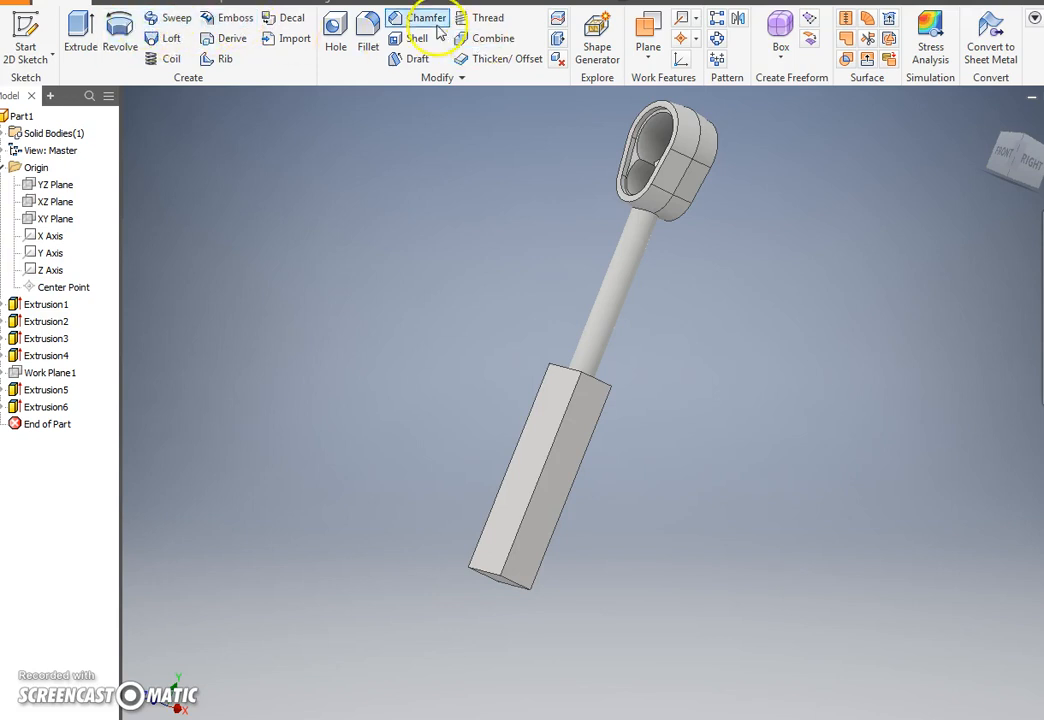
Fillet the four long edges of the rectangular handle with a radius of 0.1 in
left_click(366, 28)
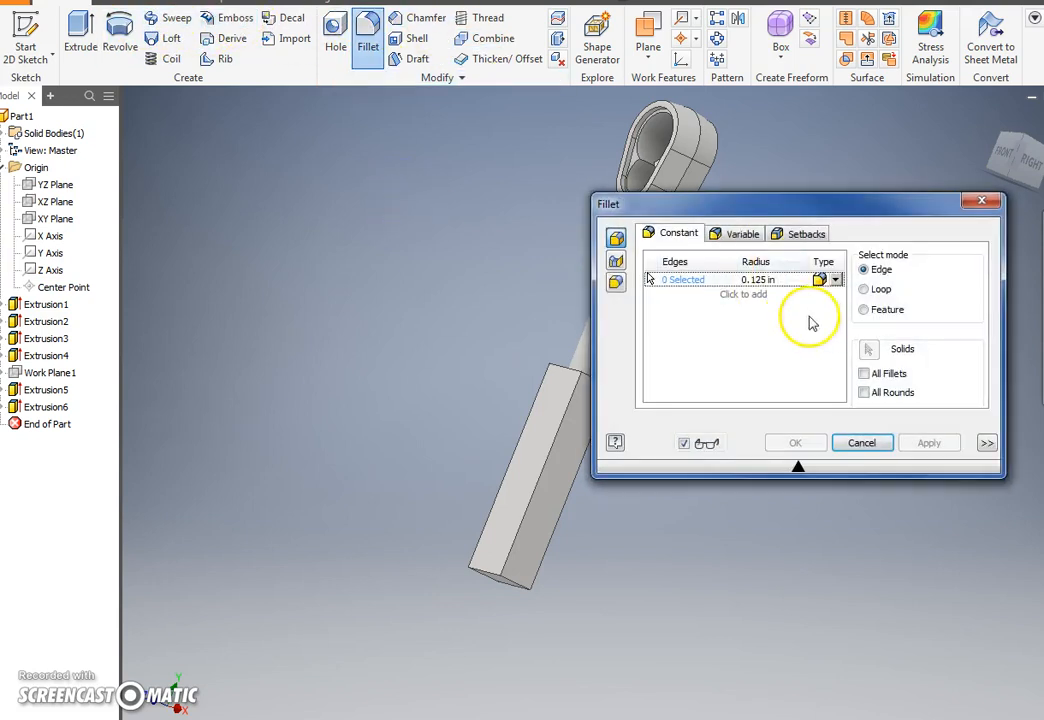
type(".1")
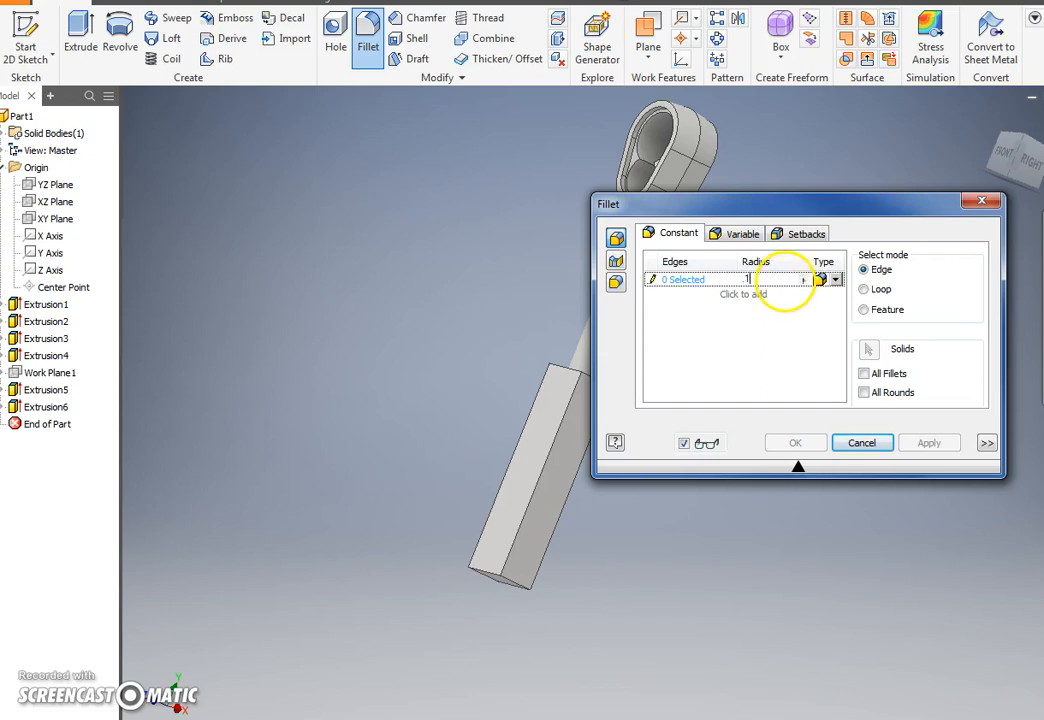
left_click(529, 450)
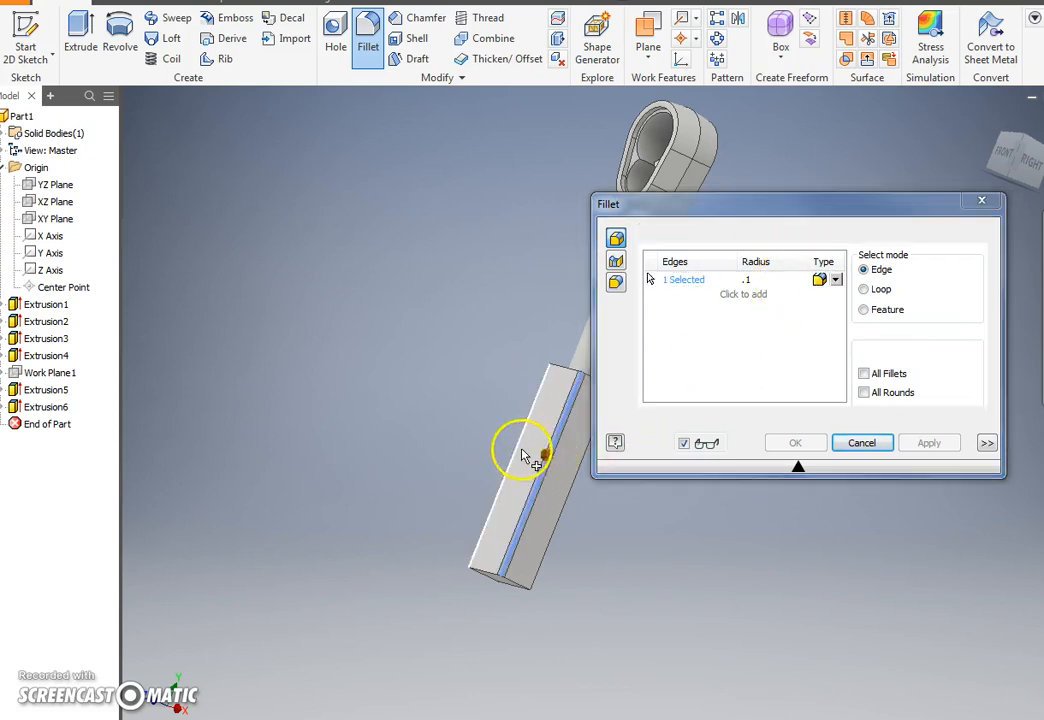
left_click(533, 478)
left_click(562, 525)
middle_click_drag(669, 571, 523, 550, "shift")
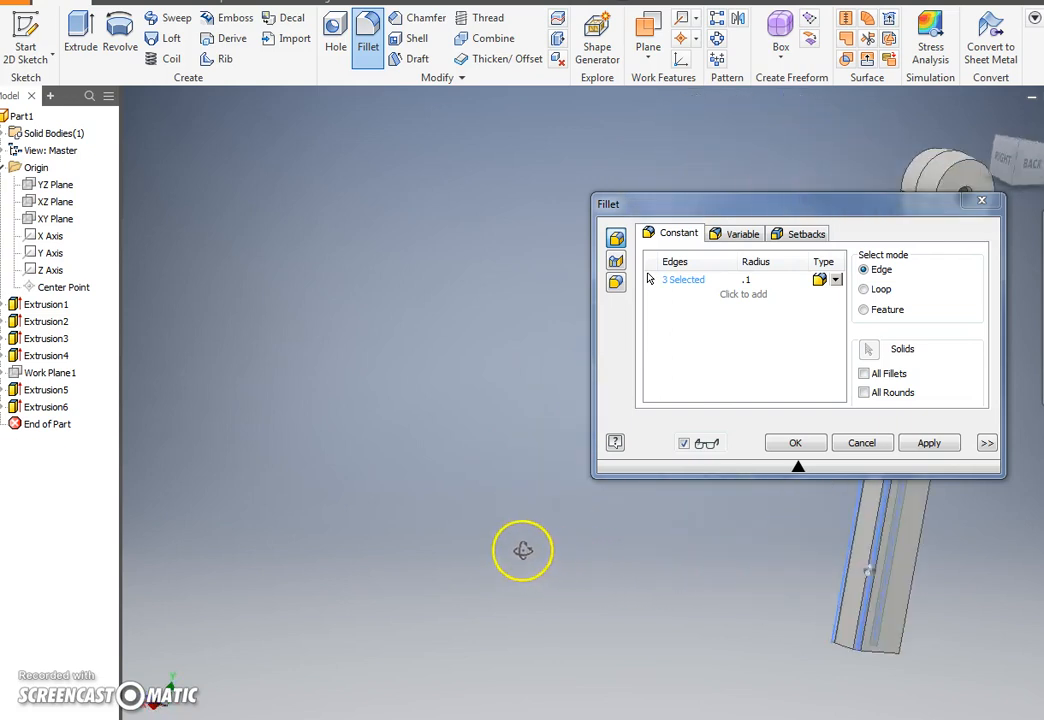
left_click(919, 565)
left_click(918, 450)
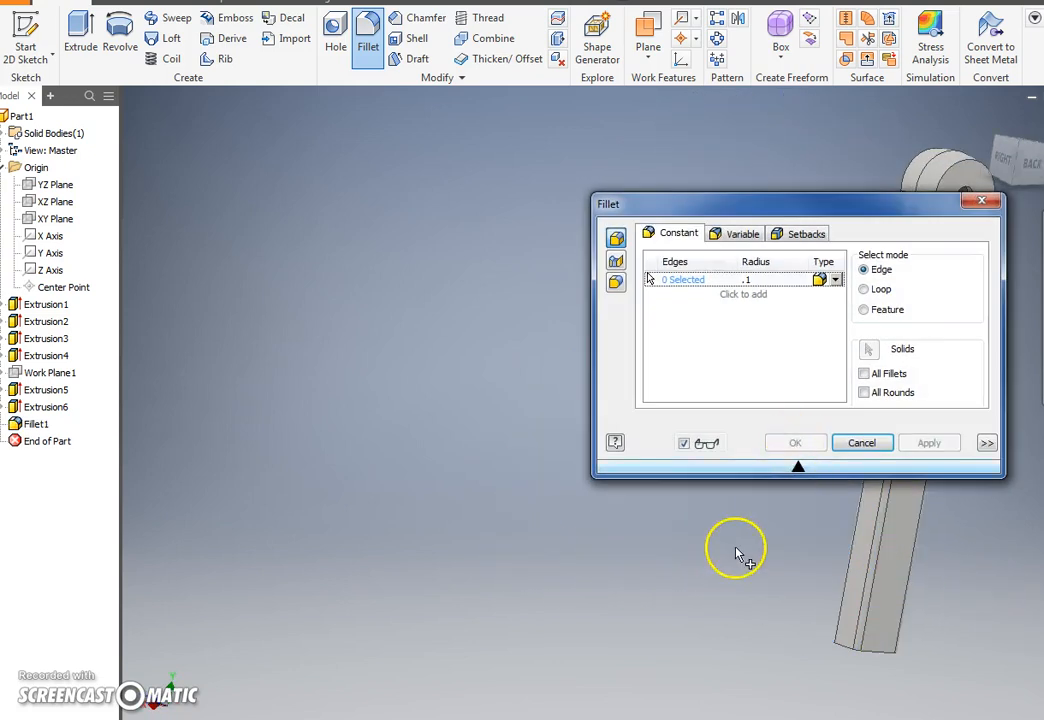
left_click(858, 438)
Start a sketch on the handle's front face and draw a lengthwise line slightly below its centre as a text baseline
middle_click_drag(760, 455, 608, 445, "shift")
left_click(1012, 172)
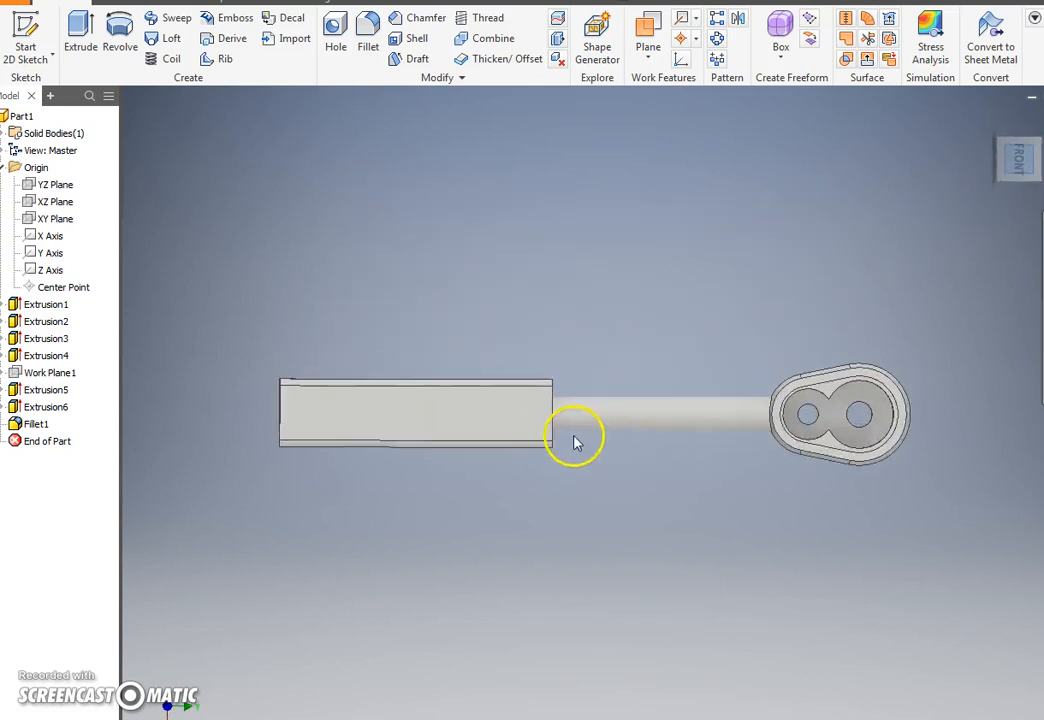
middle_click_drag(409, 200, 332, 122)
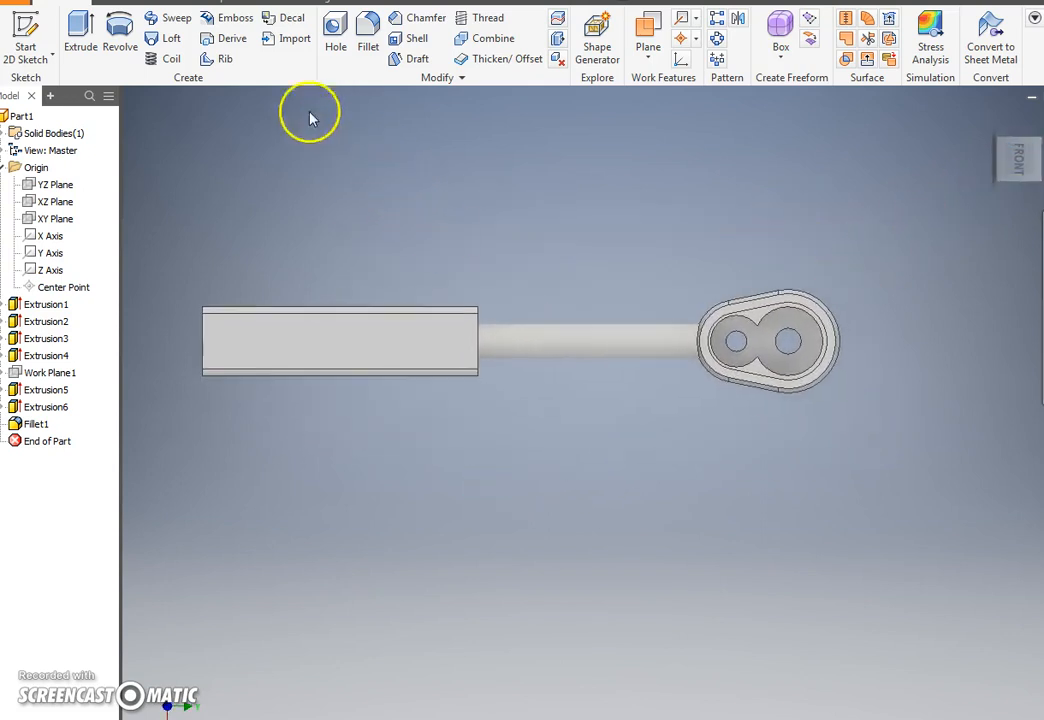
left_click(264, 343)
left_click(384, 332)
mouse_move(350, 319)
middle_mouse_down()
mouse_move(590, 252)
mouse_move(564, 294)
middle_mouse_up()
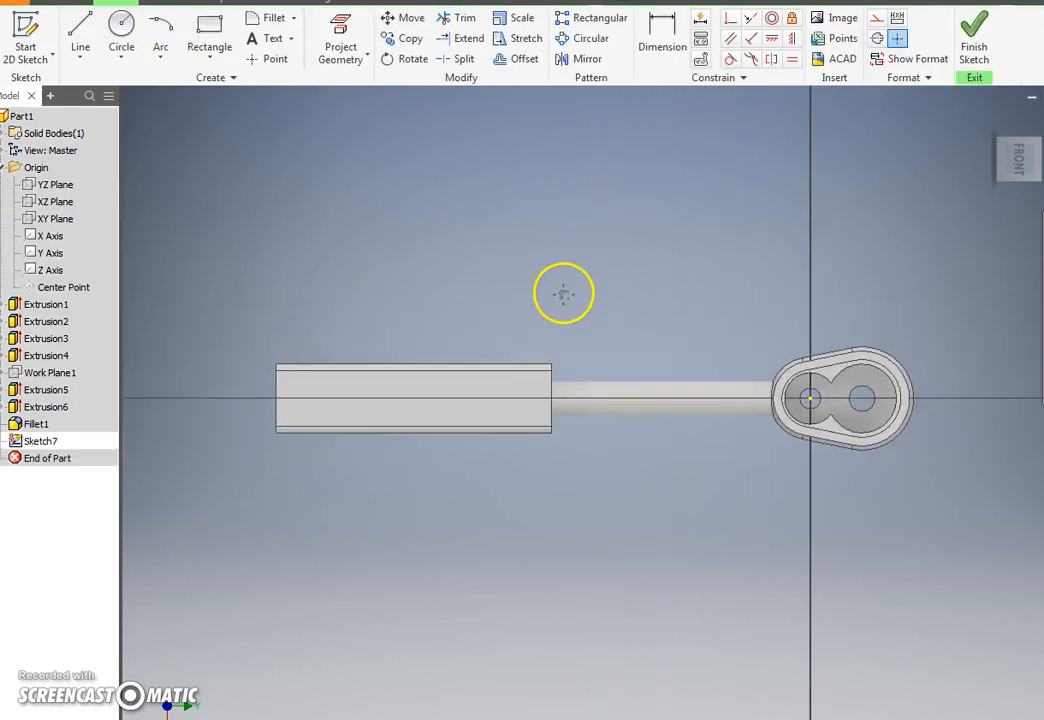
left_click(83, 39)
left_click(299, 409)
left_click(499, 409)
key("Escape")
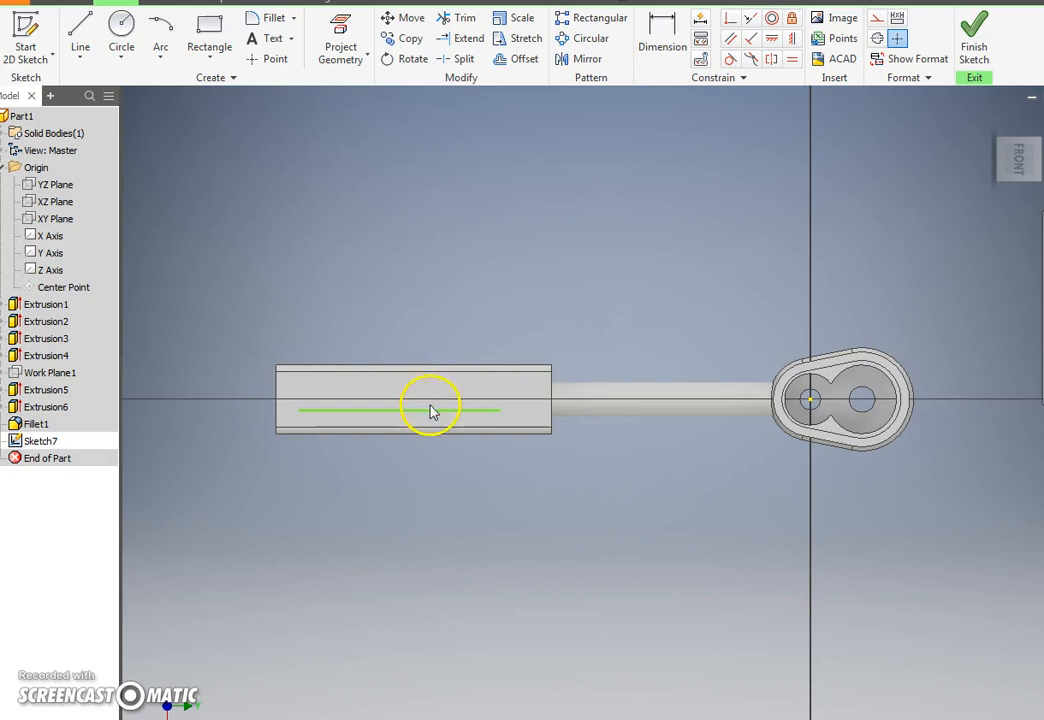
Add geometry text with the maker's full name at 0.4 in size along the baseline and finish the sketch
left_click(291, 38)
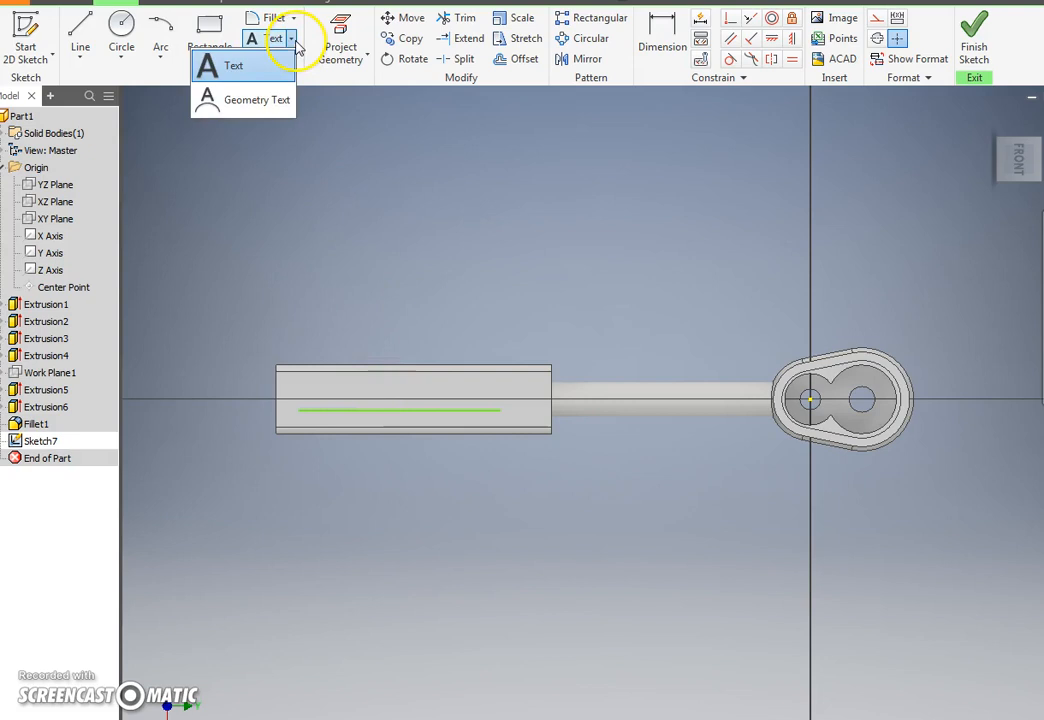
left_click(262, 99)
left_click(361, 409)
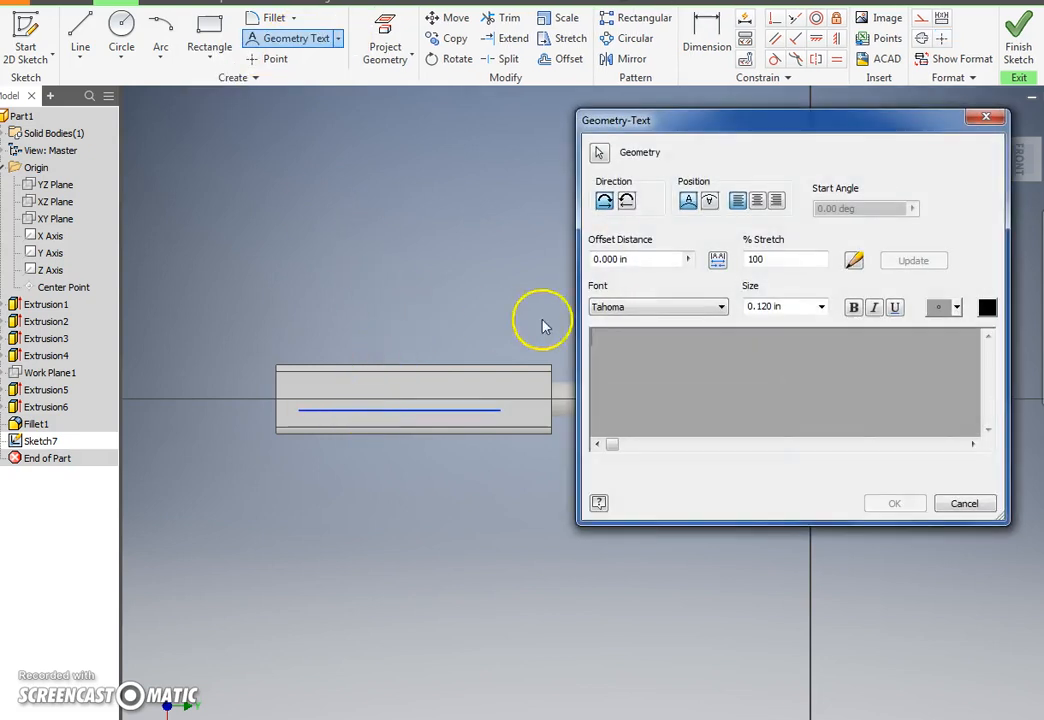
left_click(663, 366)
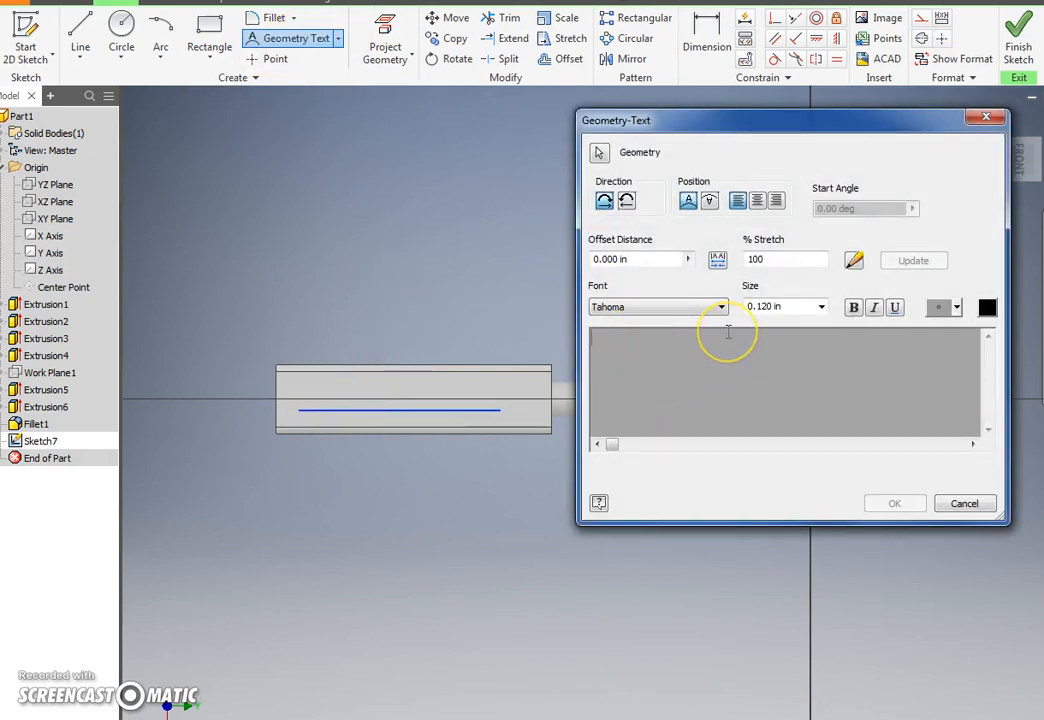
type("Ryhan Woith")
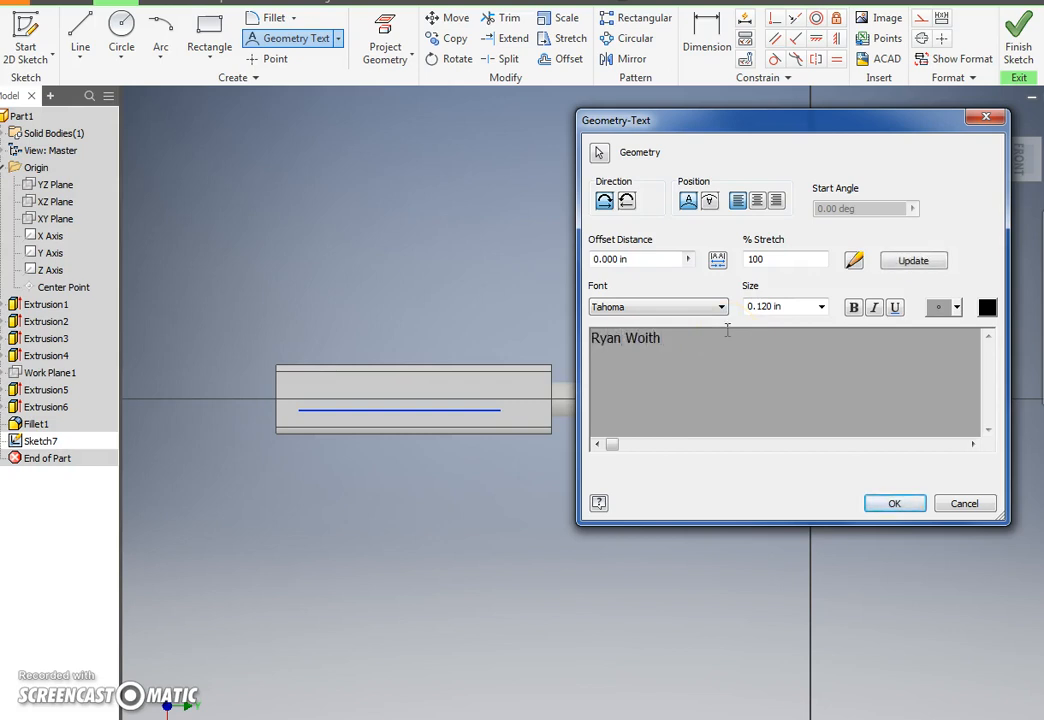
left_click_drag(727, 331, 527, 317)
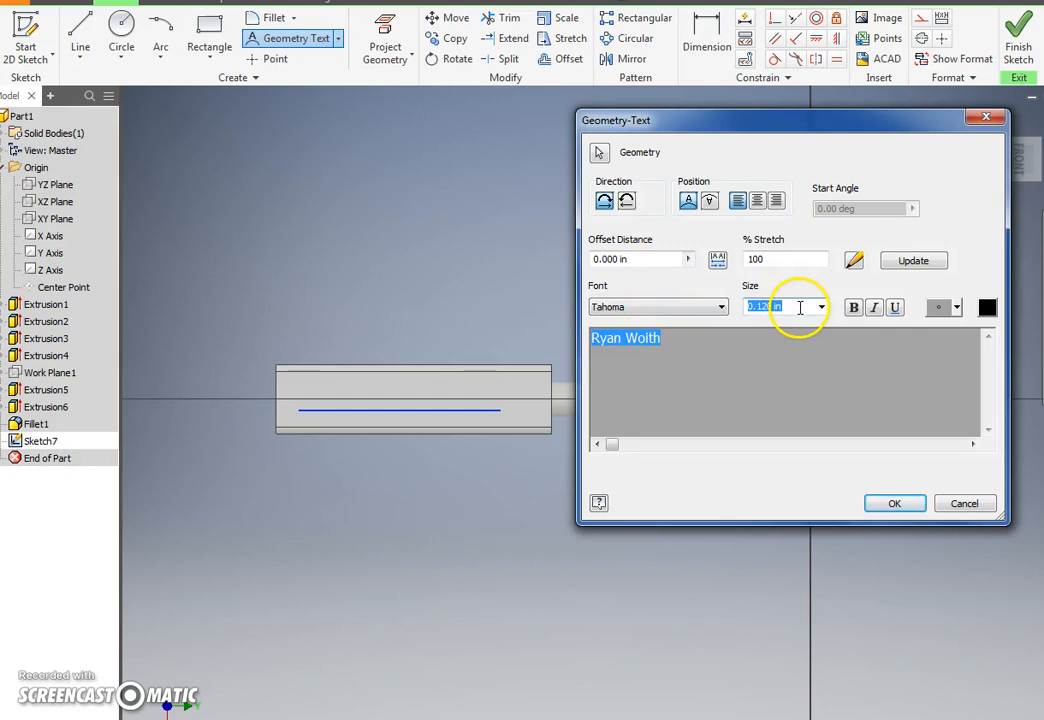
left_click(894, 503)
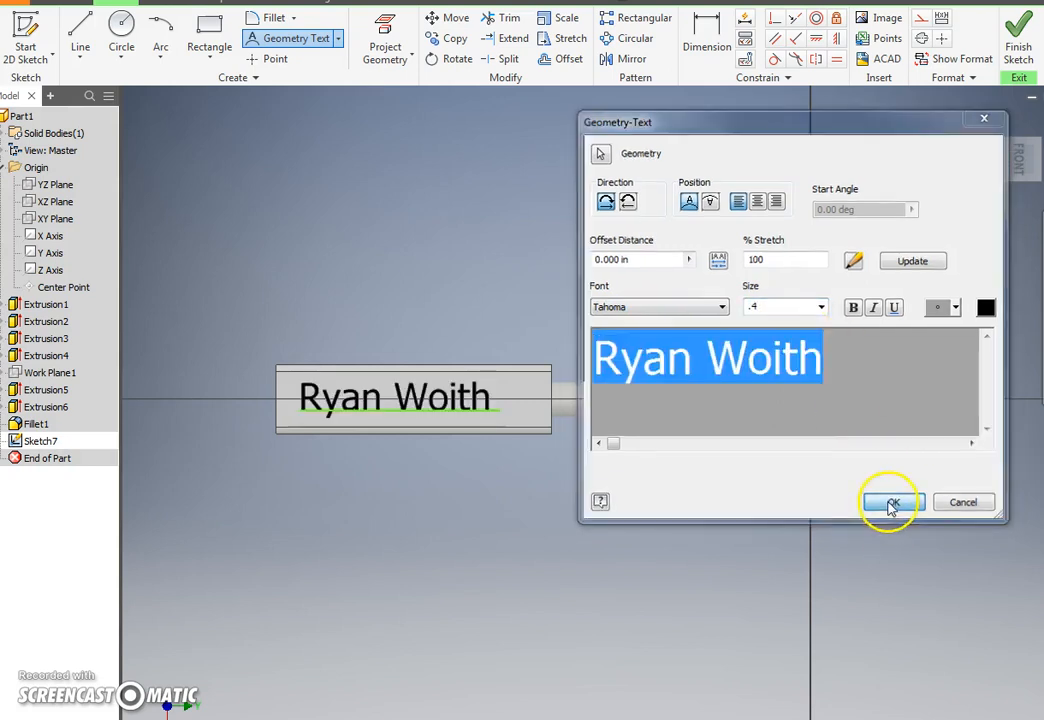
left_click(1018, 30)
Extrude the name text 0.1 in outward from the handle face as raised lettering
middle_click_drag(490, 344, 492, 375)
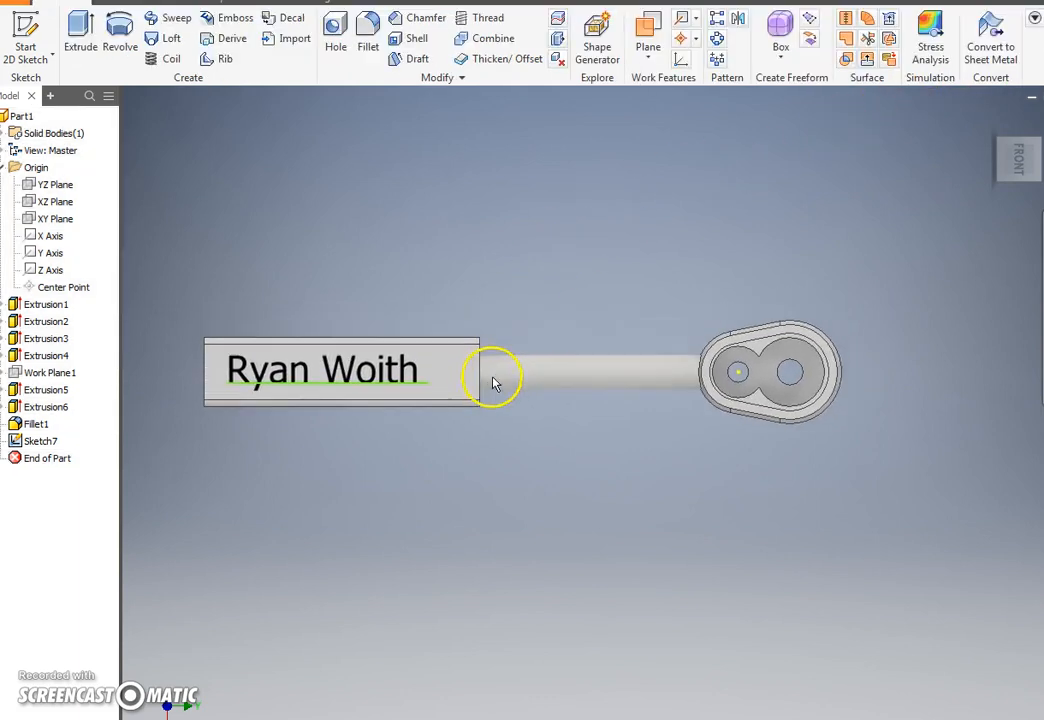
middle_click_drag(560, 457, 506, 458, "shift")
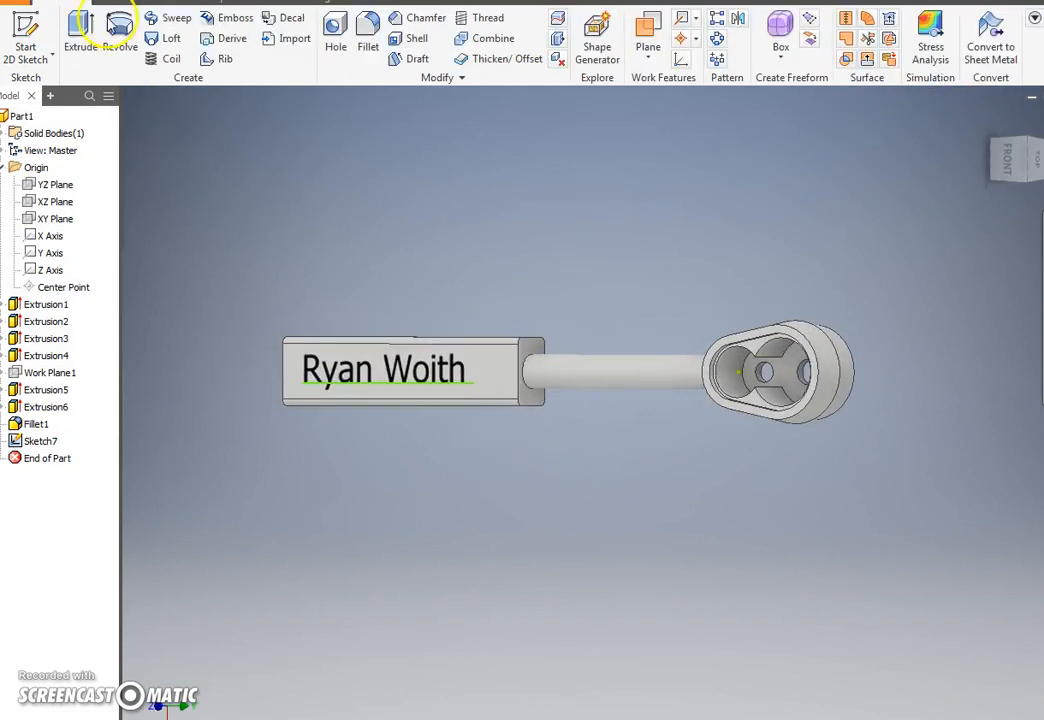
left_click(80, 35)
left_click(438, 375)
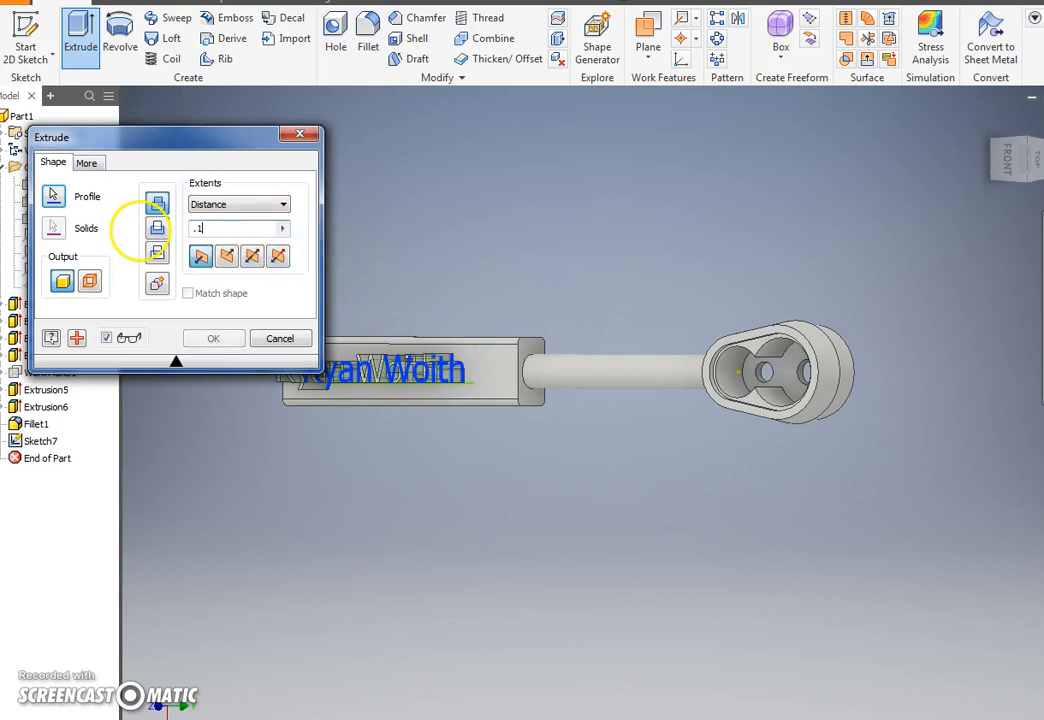
key("Return")
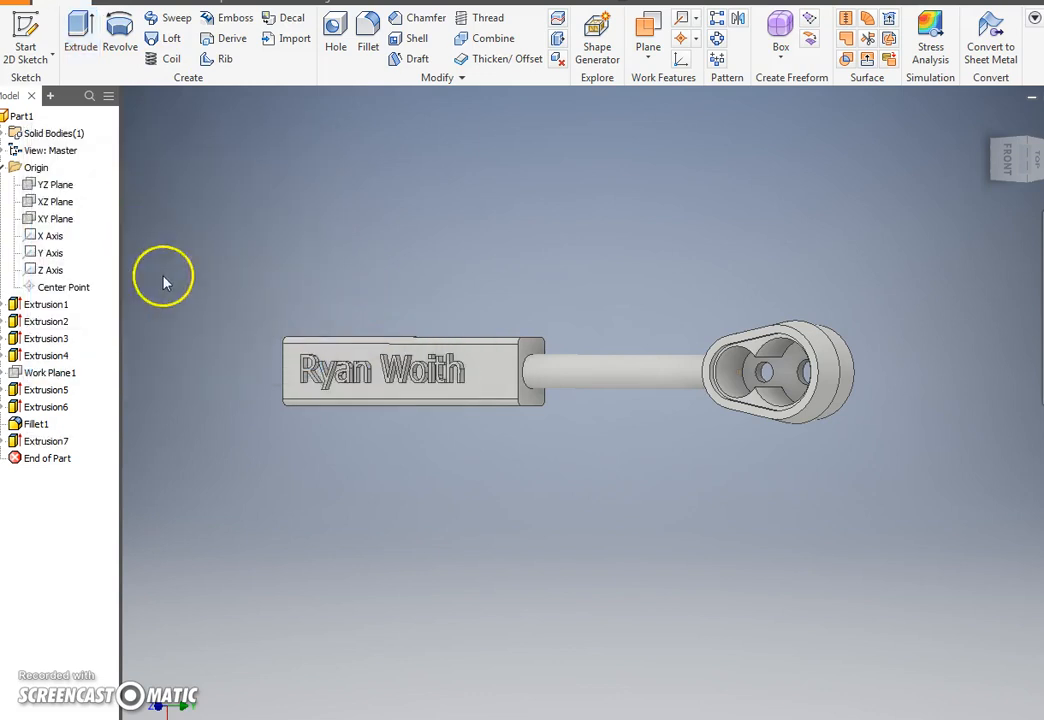
Fillet the edges where the shaft meets the head and the handle with a radius of 0.1 in
middle_click_drag(494, 480, 673, 412, "shift")
scroll(745, 391, "down", 3)
middle_click_drag(727, 380, 688, 359)
left_click(368, 42)
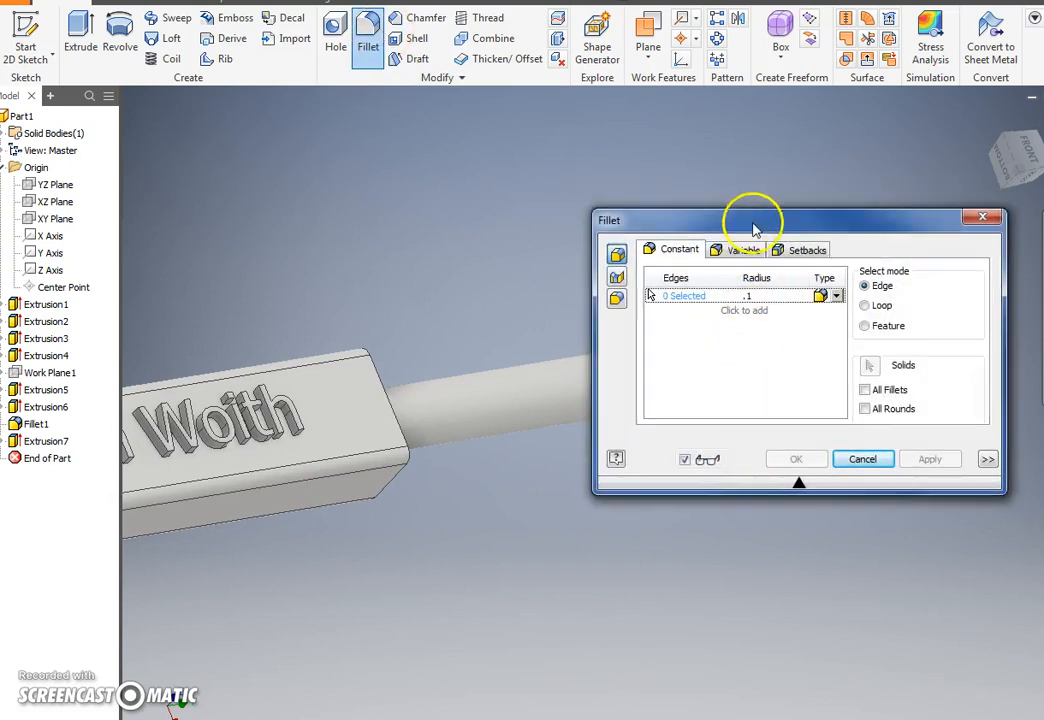
left_click_drag(750, 212, 732, 496)
left_click(729, 383)
middle_click_drag(706, 426, 740, 364, "shift")
left_click(731, 370)
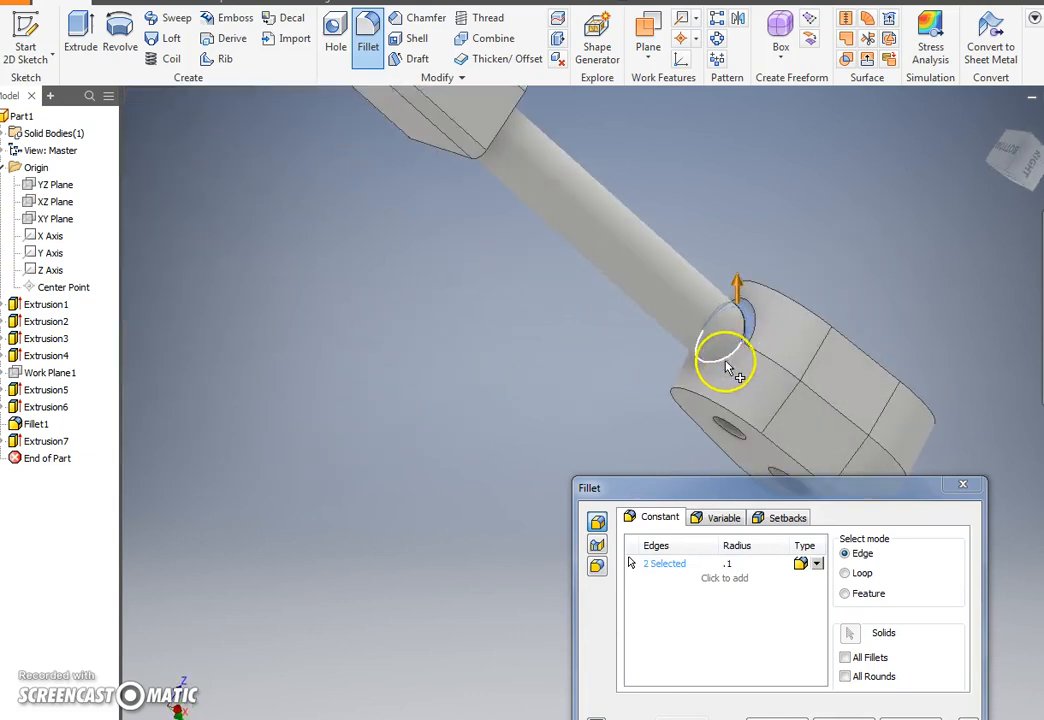
middle_click_drag(670, 345, 468, 287, "shift")
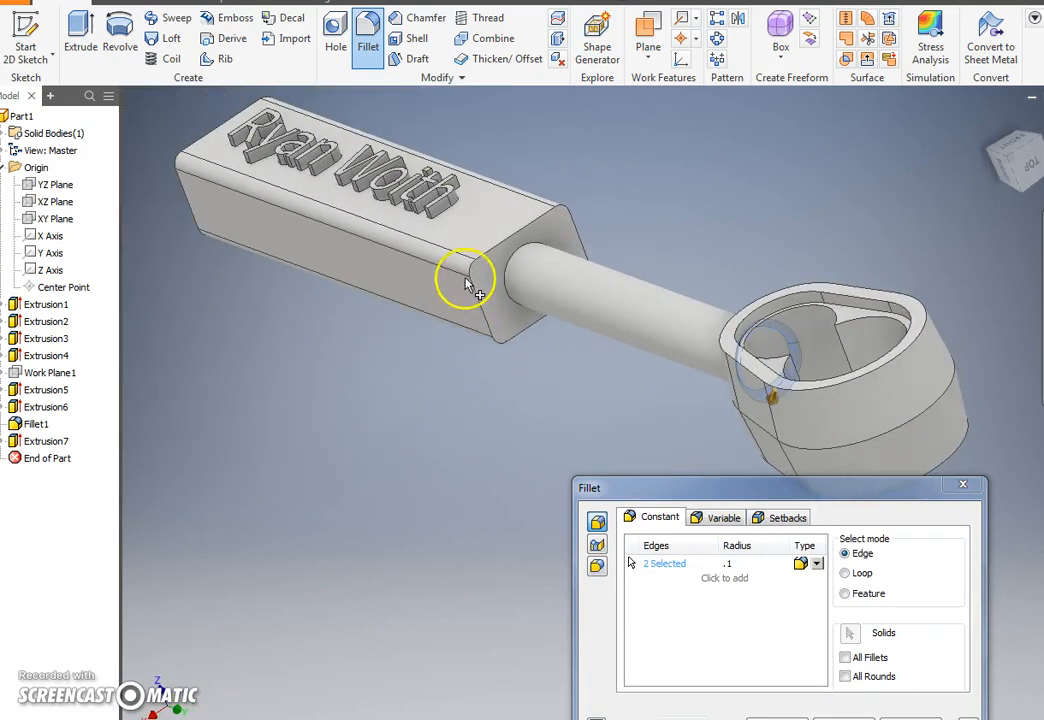
left_click(508, 278)
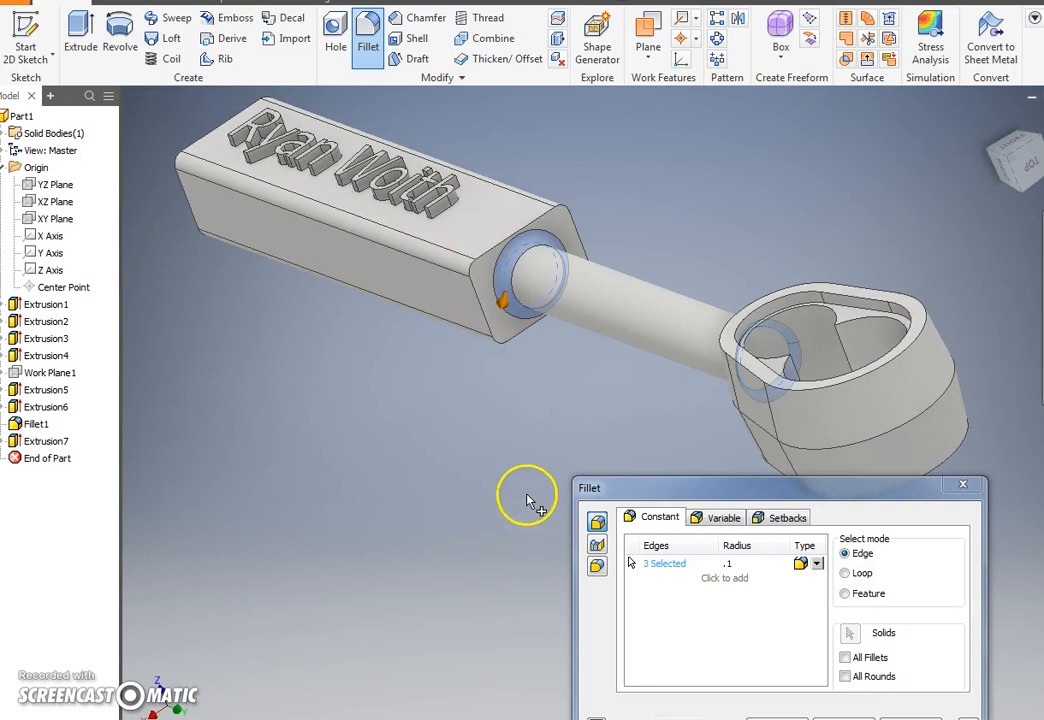
left_click(776, 718)
middle_click_drag(694, 531, 630, 477, "shift")
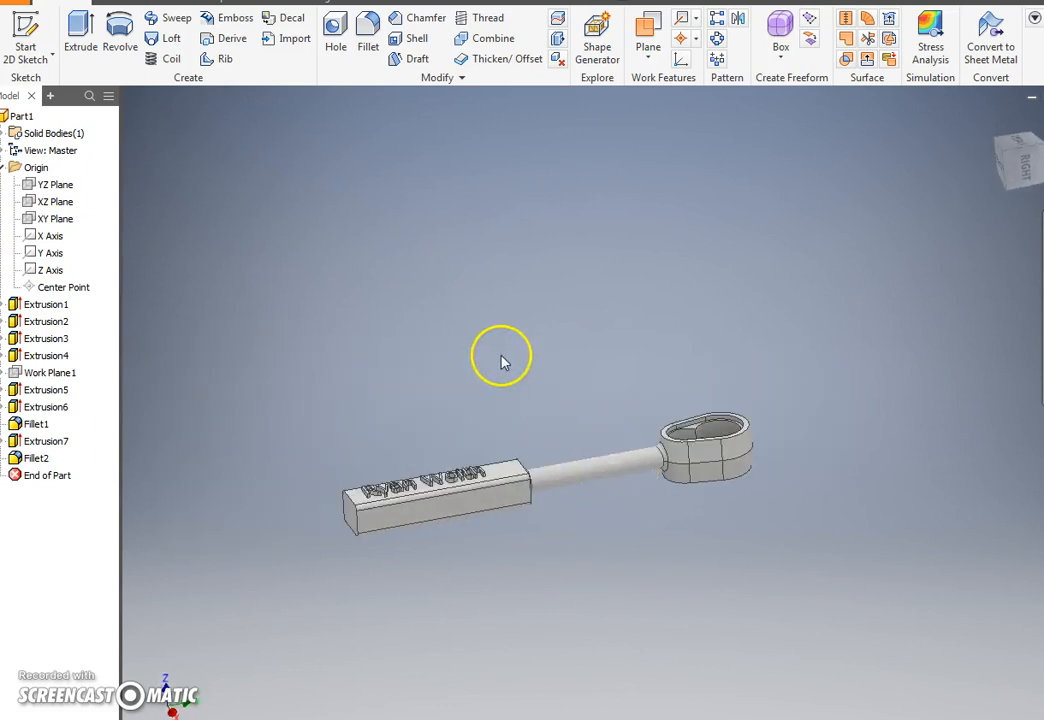
middle_click_drag(501, 357, 496, 303)
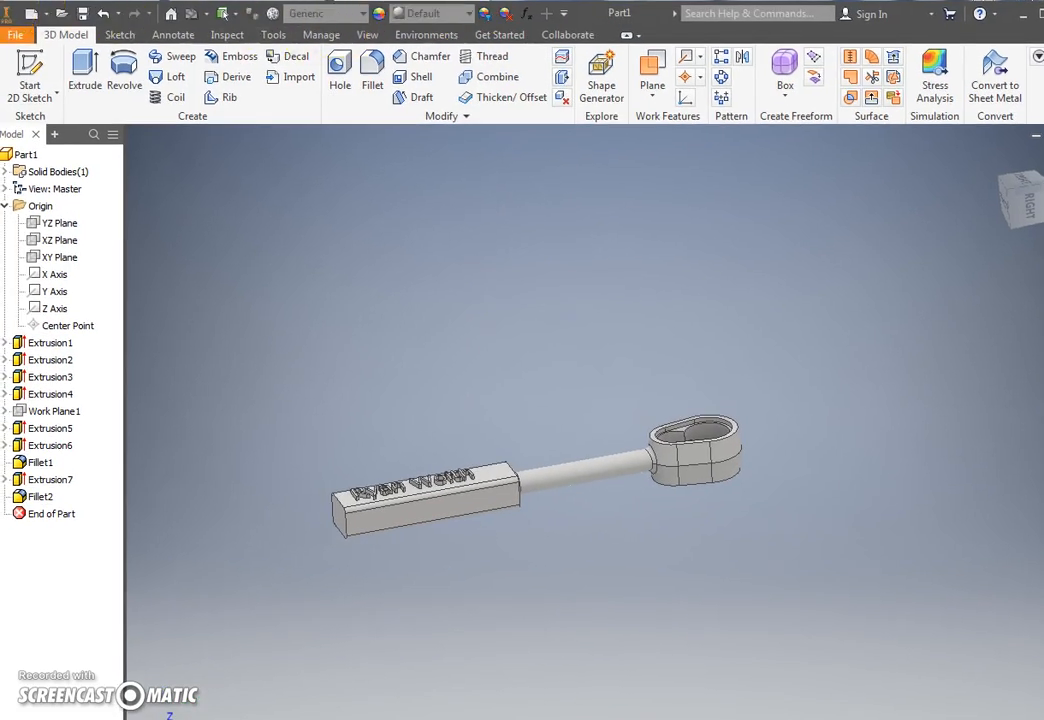
Save the part in the tutorials folder as an Inventor part named "rw tutorial wrench"
left_click(9, 18)
left_click(202, 205)
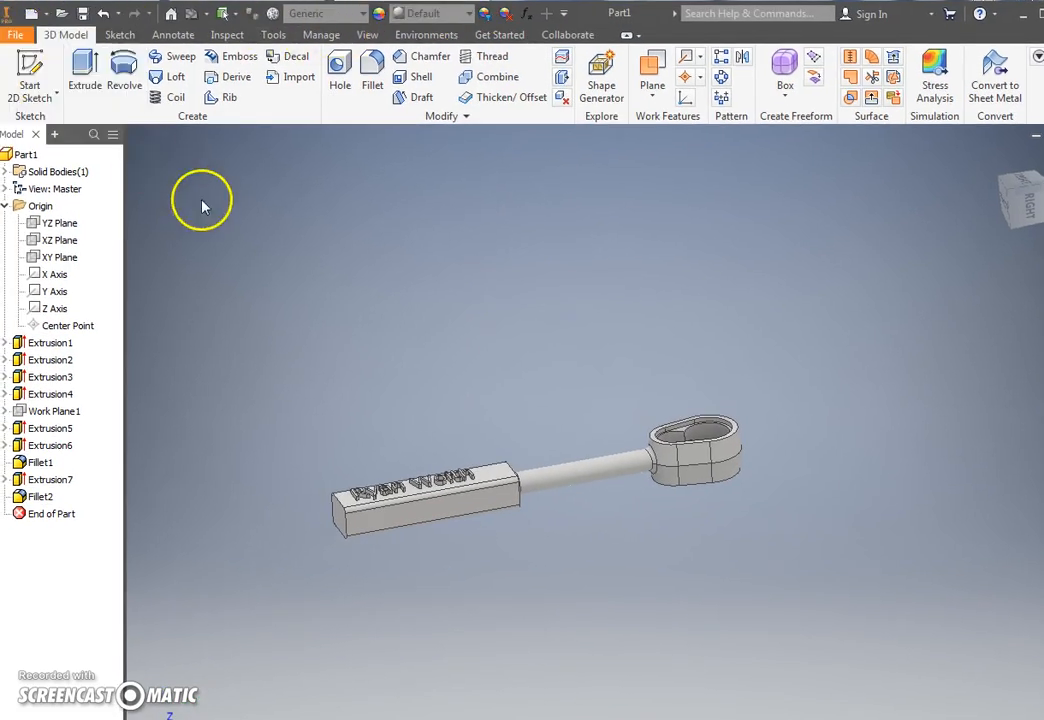
left_click(17, 36)
left_click(66, 205)
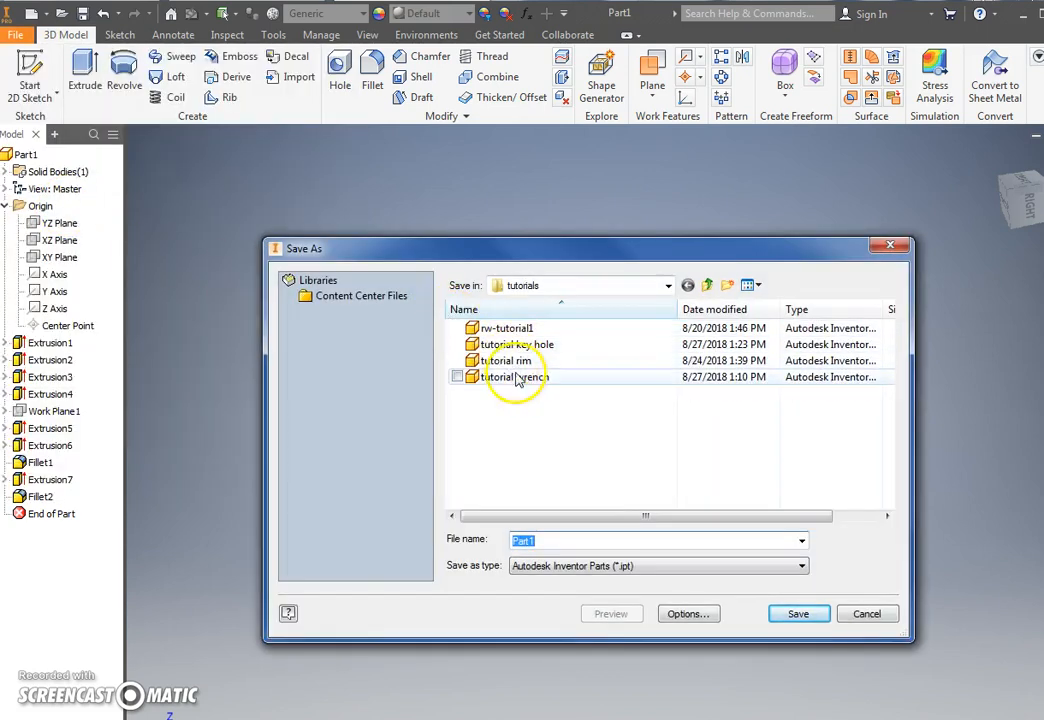
type("tutorial")
key("BackSpace")
key("BackSpace")
key("BackSpace")
key("BackSpace")
key("BackSpace")
key("BackSpace")
key("BackSpace")
key("BackSpace")
type("rtw")
key("BackSpace")
key("BackSpace")
type("w ")
type("to")
key("BackSpace")
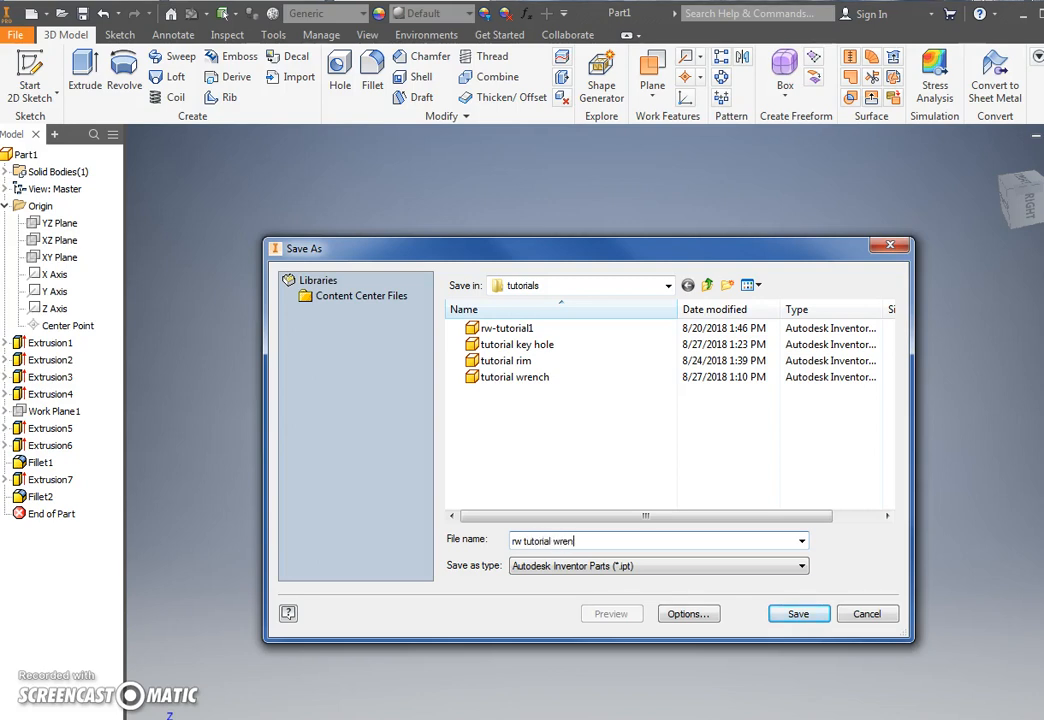
key("Return")
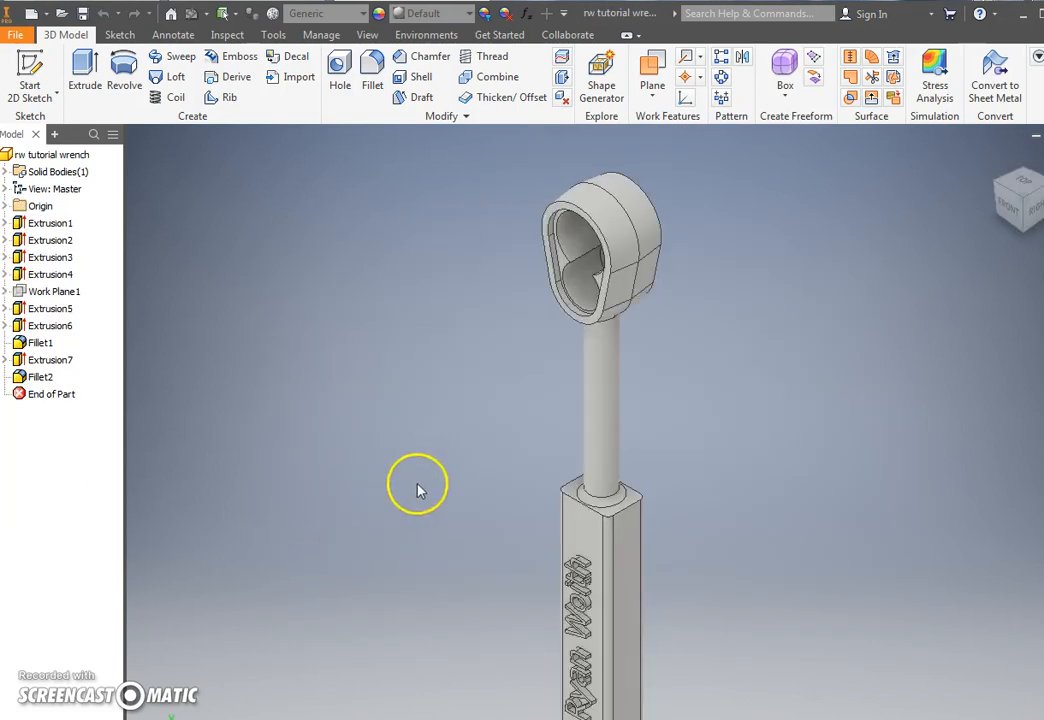
middle_click_drag(426, 487, 424, 428)
scroll(424, 428, "down", 3)
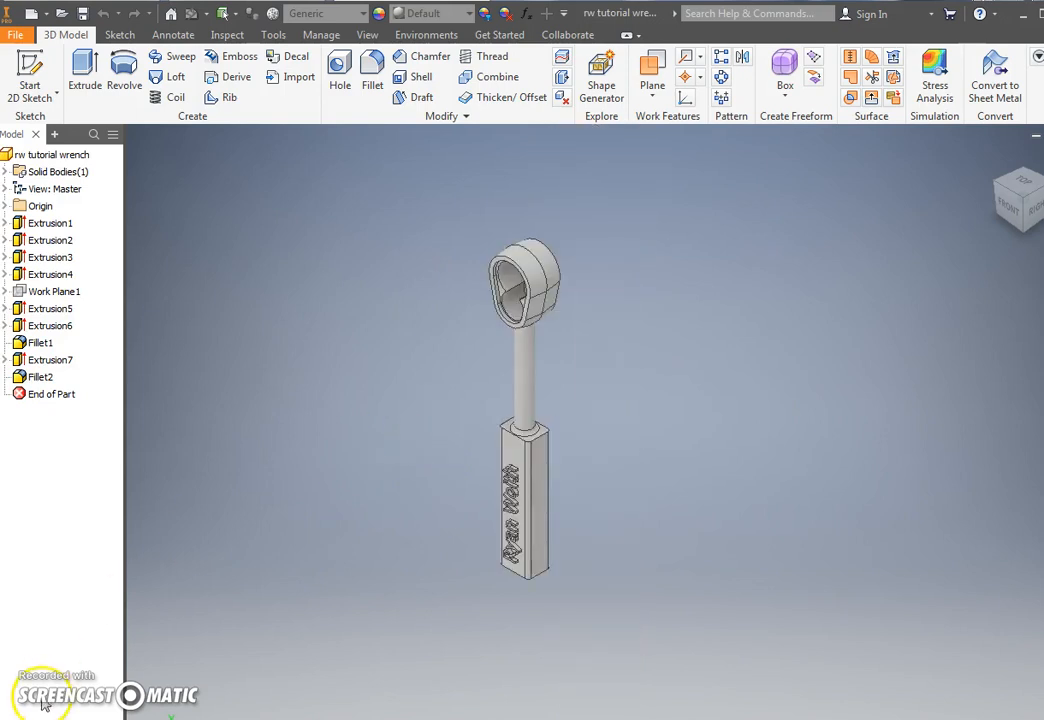